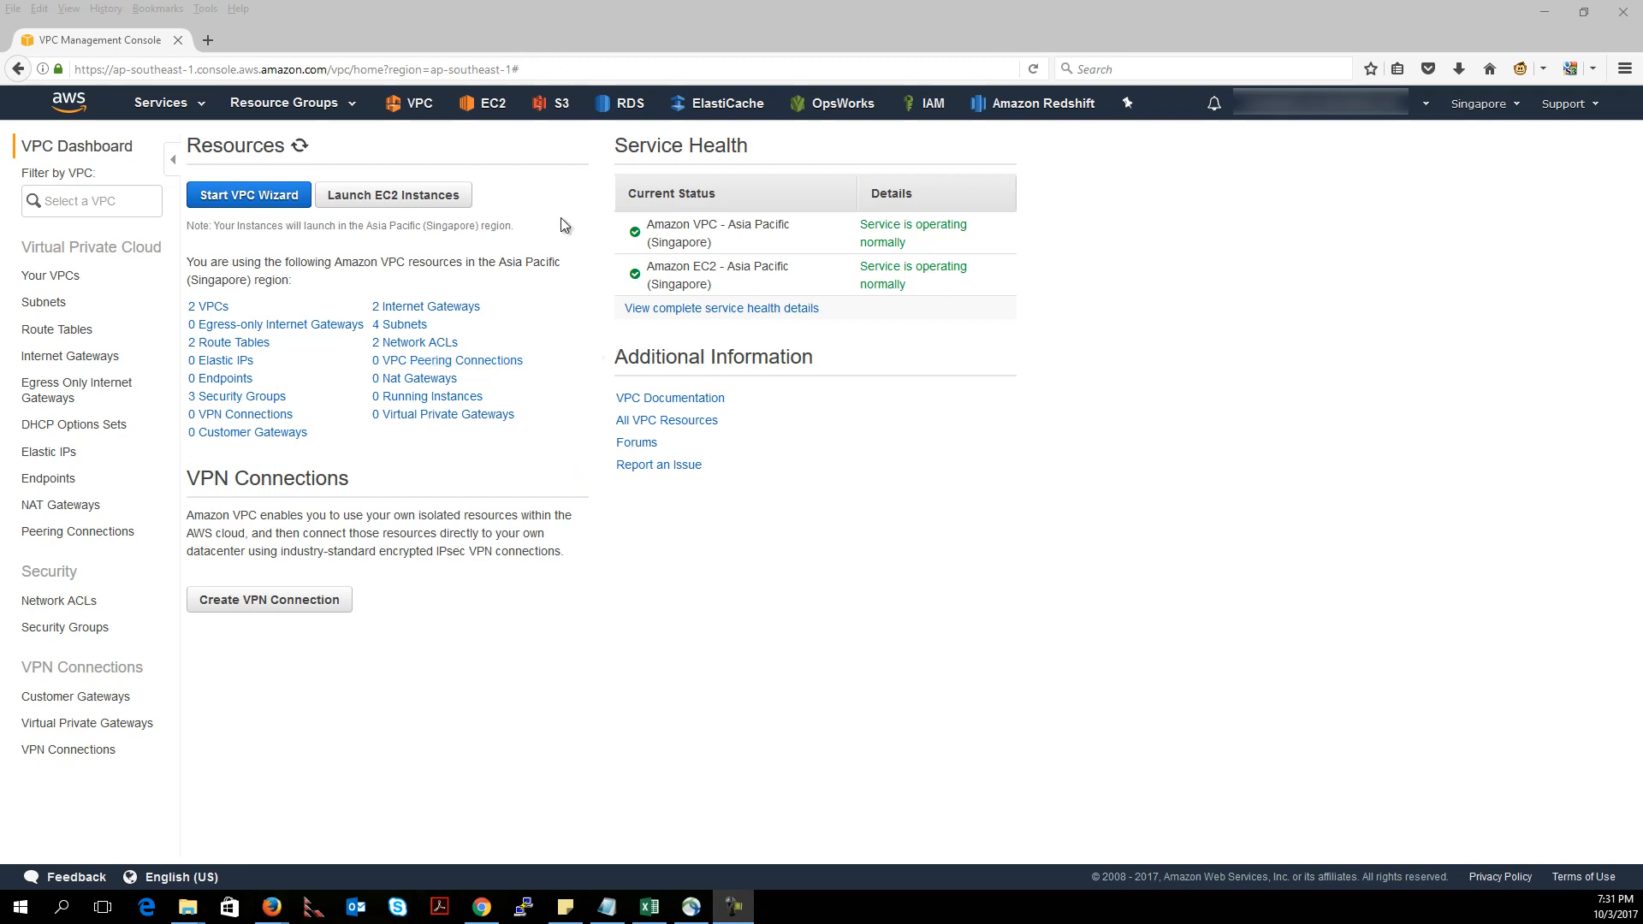
- Open the VPC list and examine the details and IPv4 CIDR of VPC-Singapore-GPU
{"action": "left_click", "coordinate": [56, 276]}
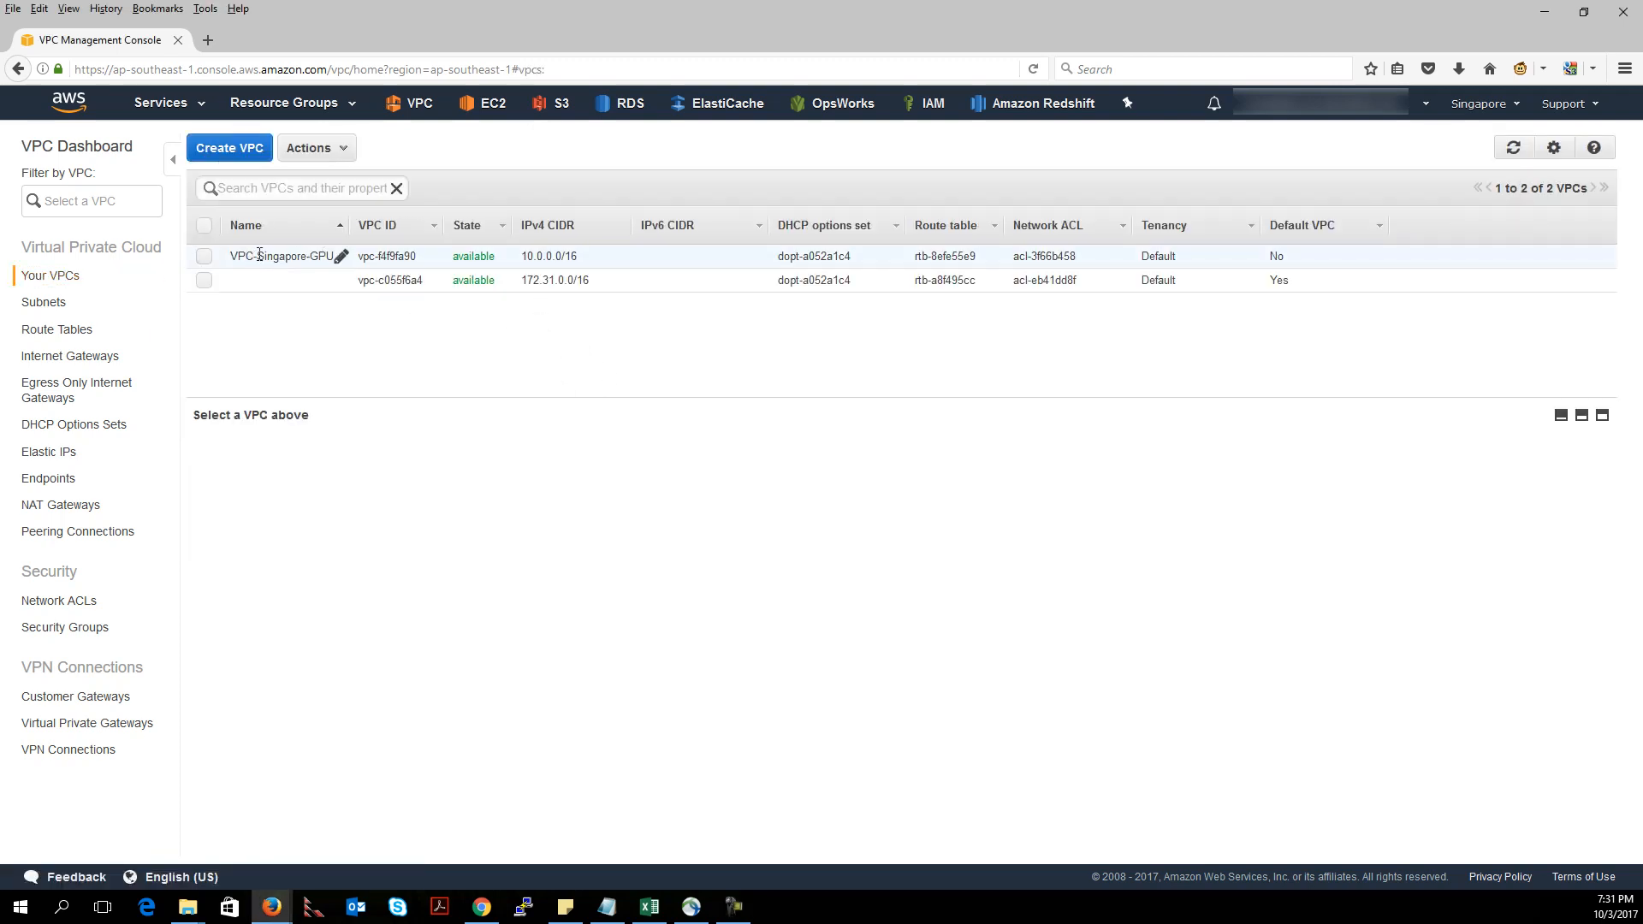
{"action": "left_click", "coordinate": [206, 256]}
{"action": "left_click_drag", "start_coordinate": [591, 256], "coordinate": [519, 257]}
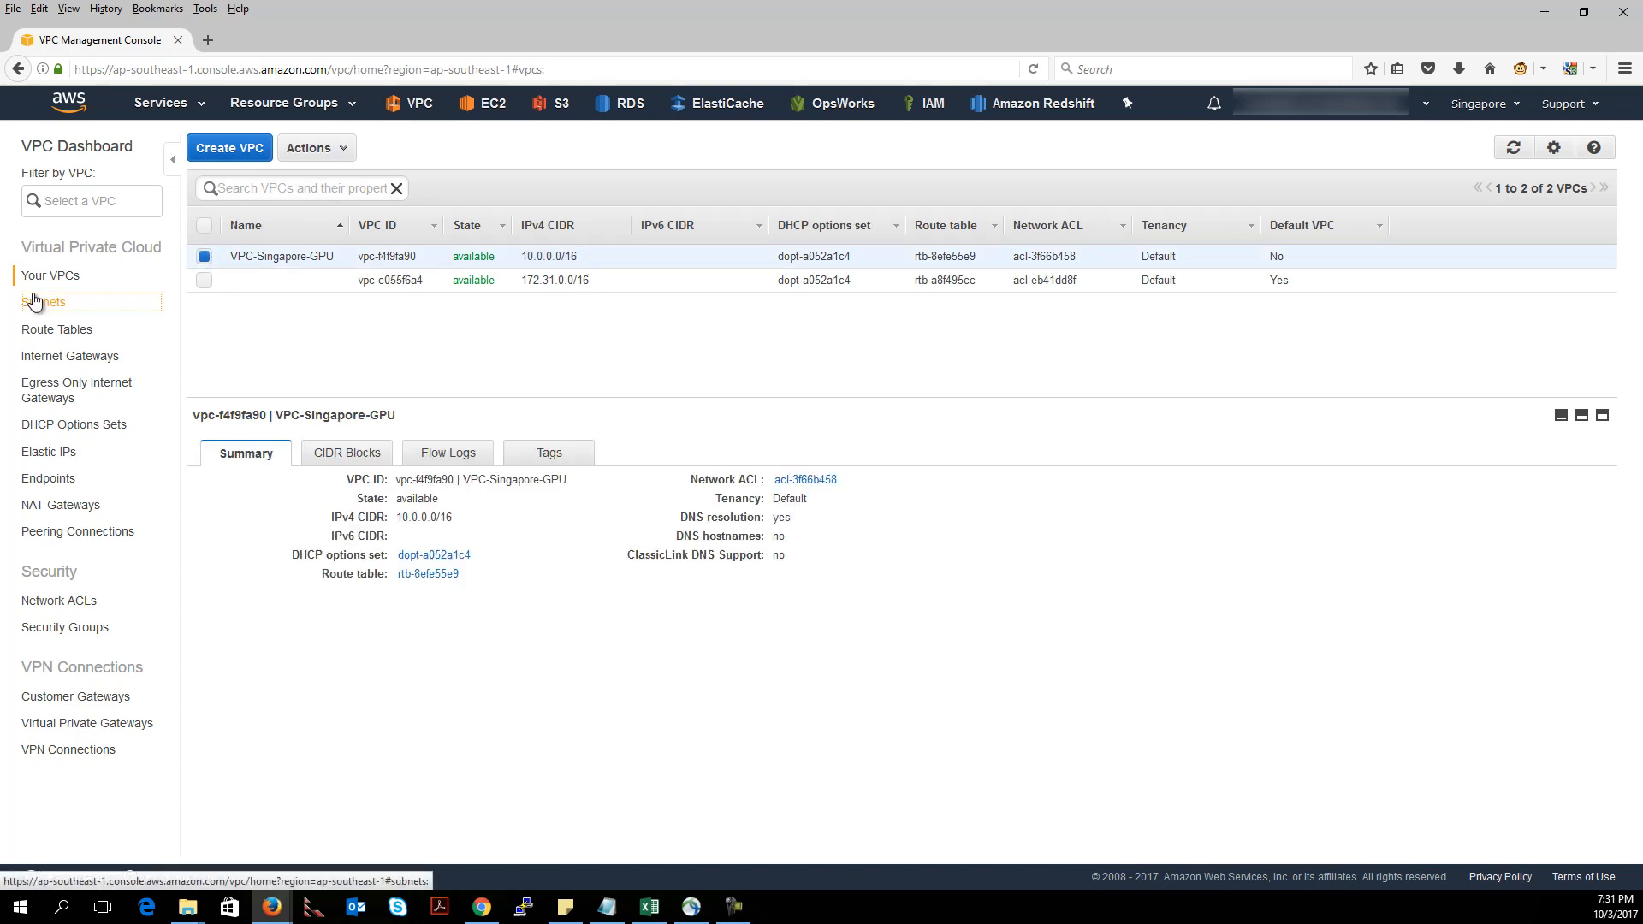
- Review the subnets and check the IPv4 CIDR ranges of the two public subnets in VPC-Singapore-GPU
{"action": "left_click", "coordinate": [34, 301]}
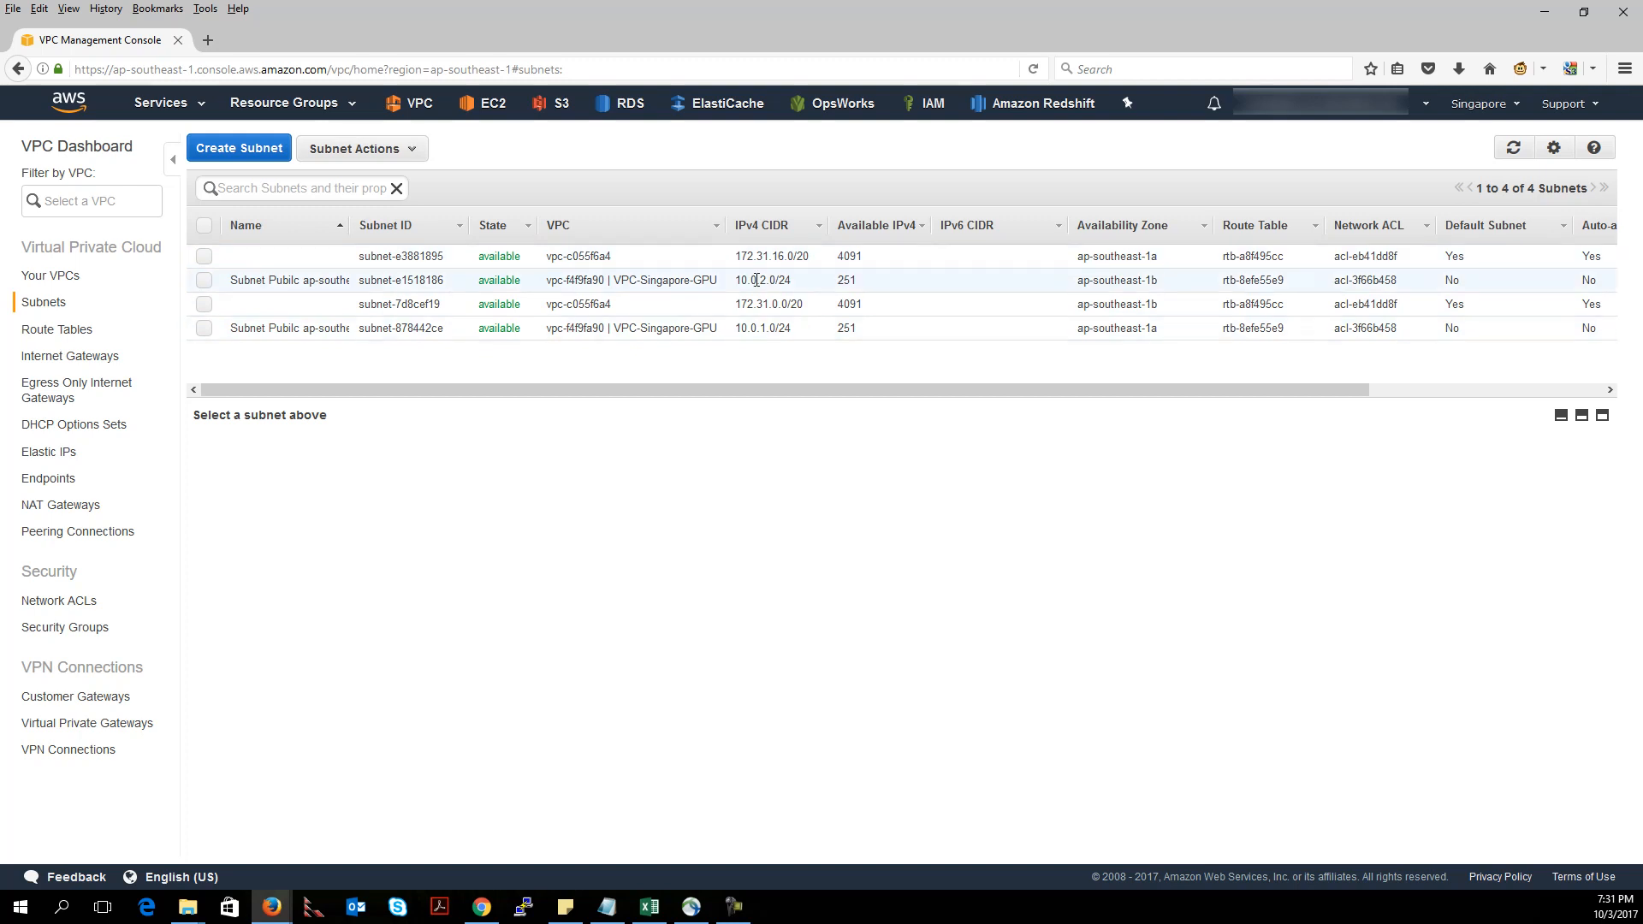
{"action": "left_click_drag", "start_coordinate": [746, 280], "coordinate": [792, 280]}
{"action": "left_click_drag", "start_coordinate": [794, 279], "coordinate": [794, 279]}
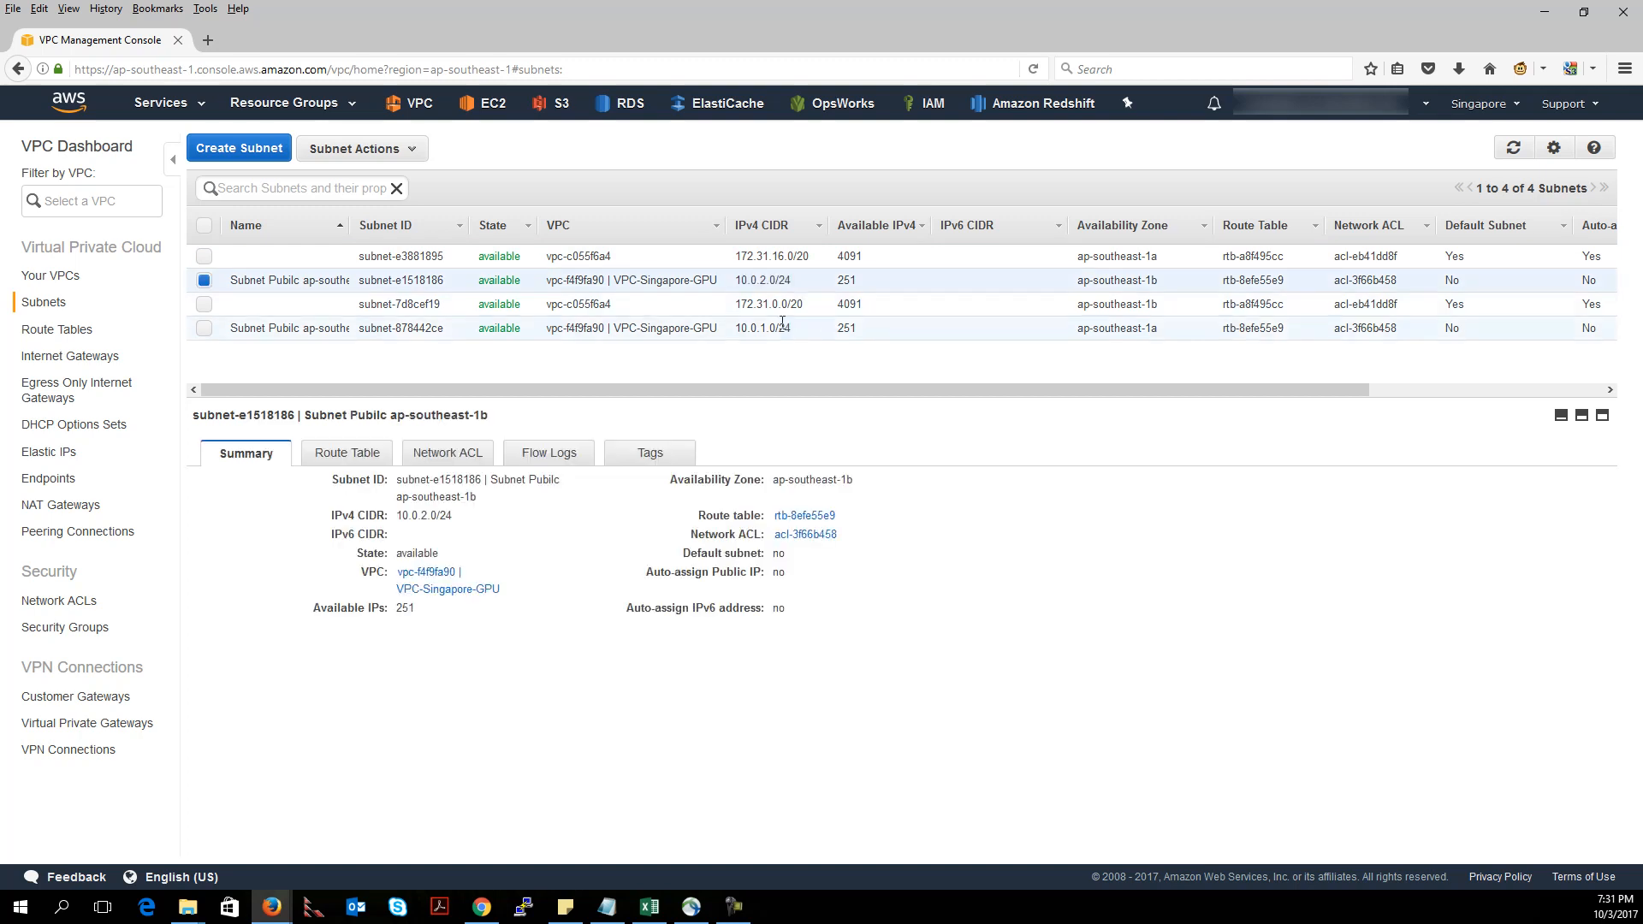
{"action": "left_click_drag", "start_coordinate": [741, 328], "coordinate": [776, 329]}
- Check which VPC the IG Singapore internet gateway is attached to
{"action": "left_click", "coordinate": [48, 336]}
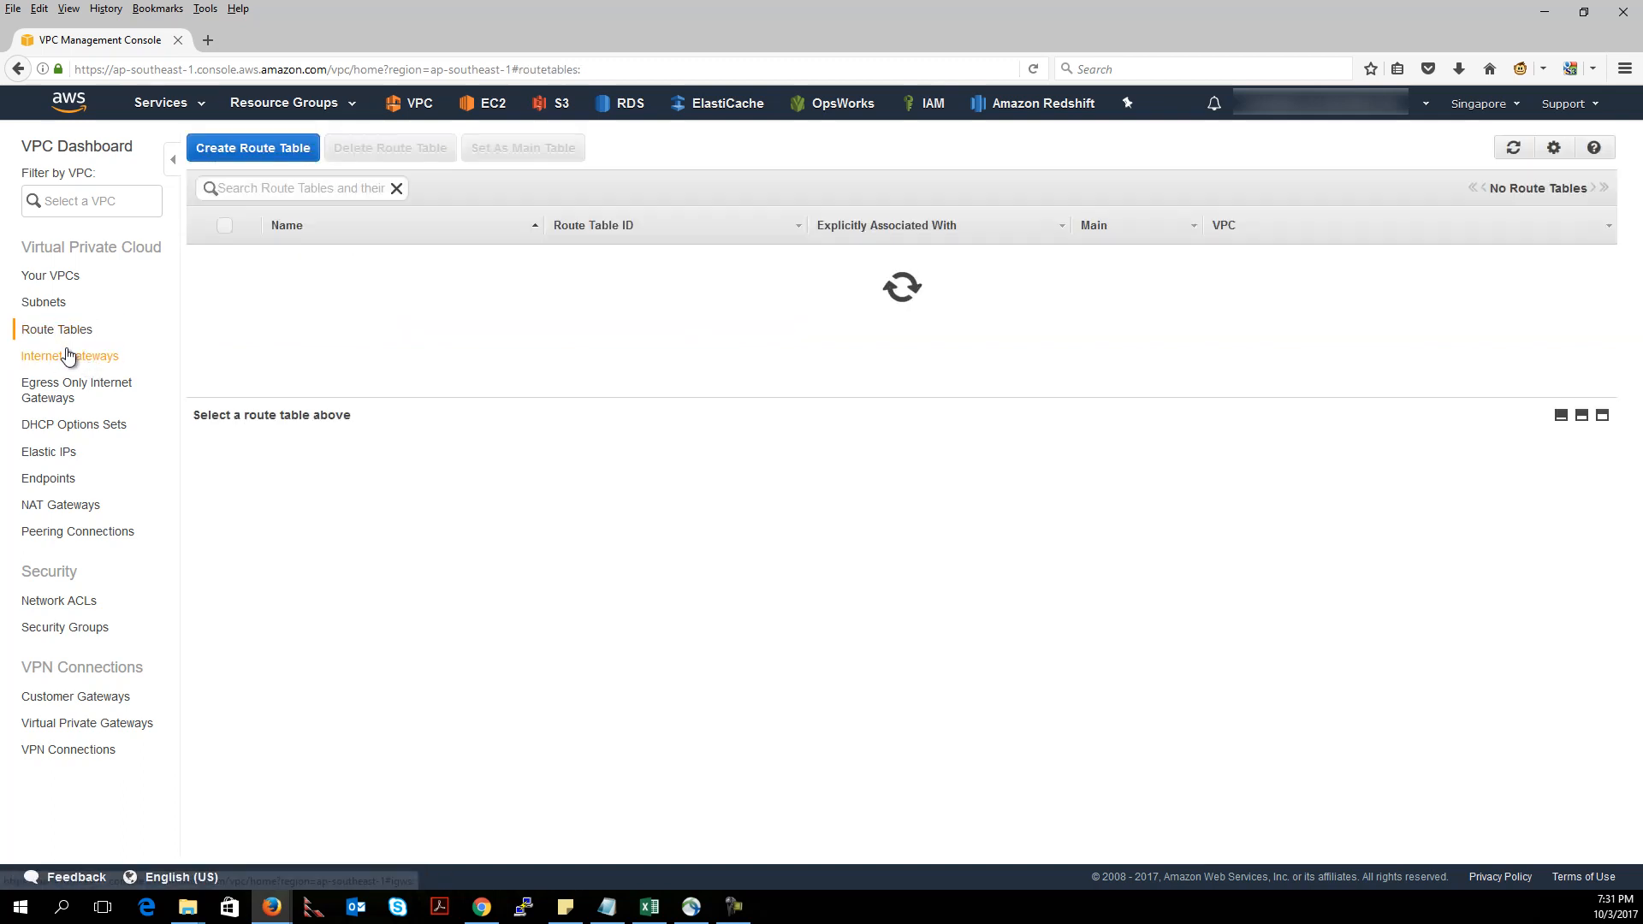
{"action": "left_click", "coordinate": [101, 357]}
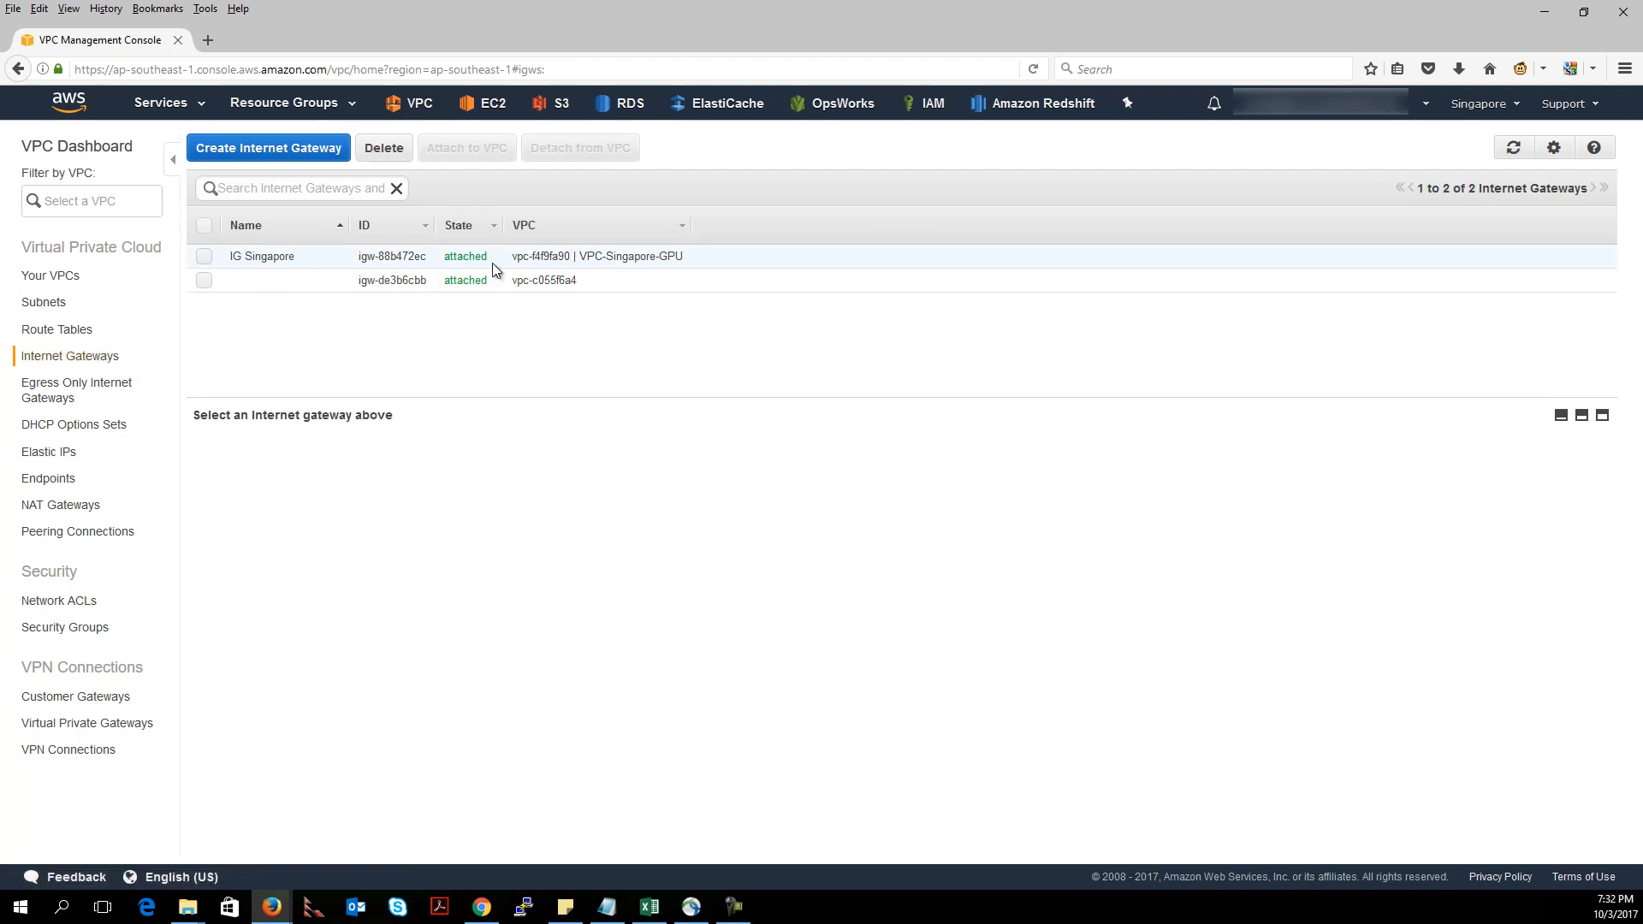
{"action": "left_click_drag", "start_coordinate": [693, 254], "coordinate": [585, 254]}
{"action": "left_click", "coordinate": [585, 254]}
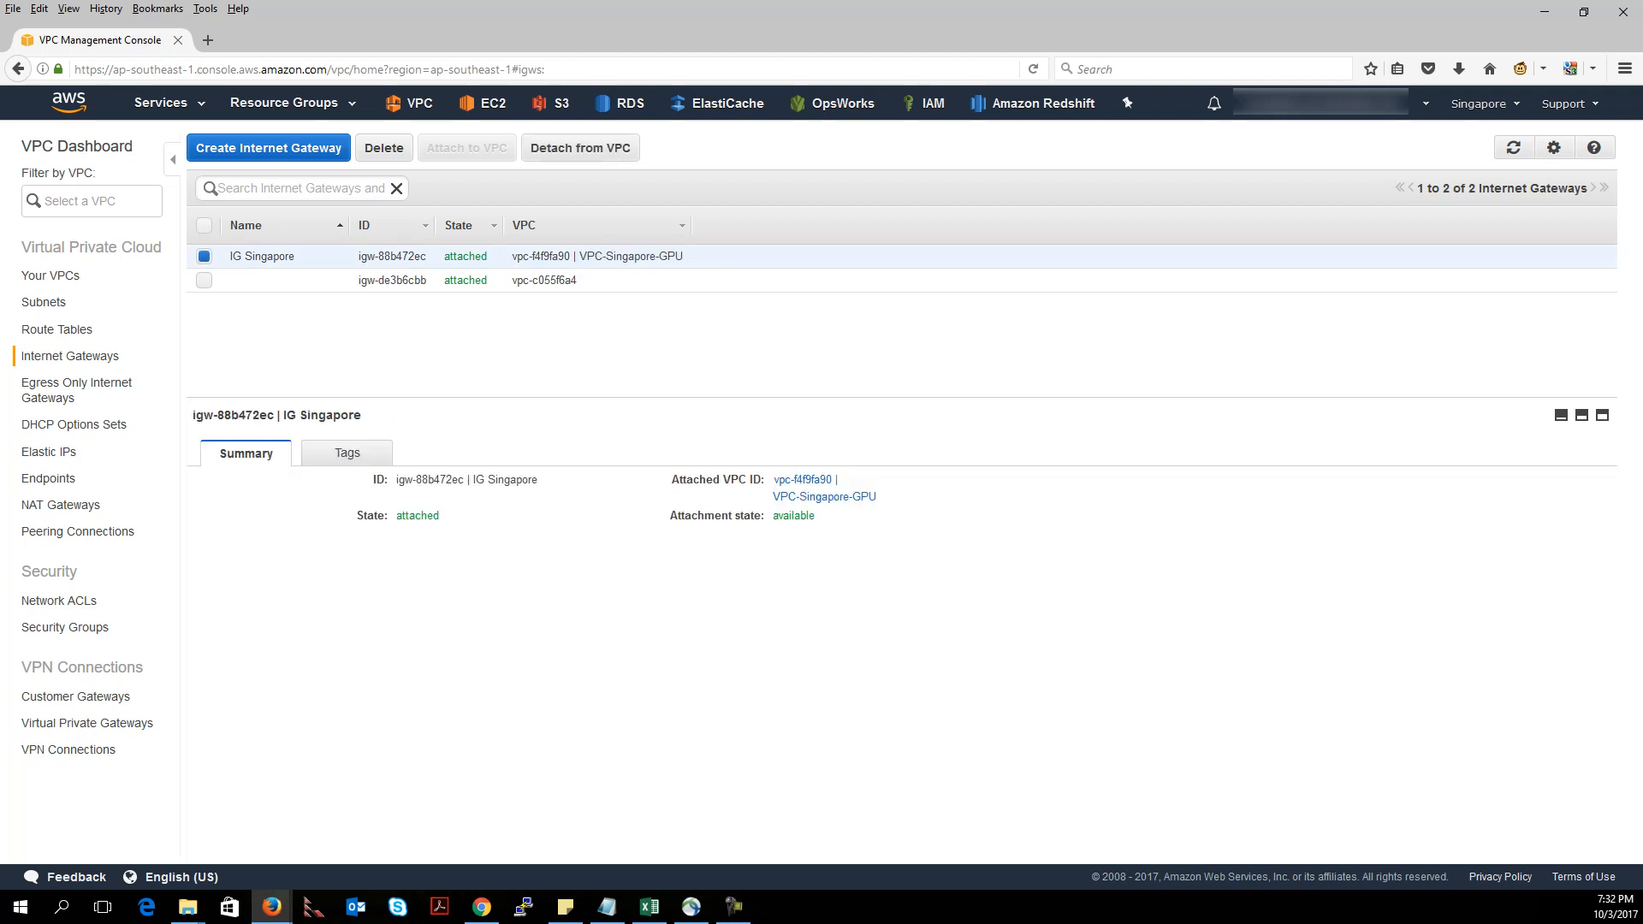
- Examine the subnet associations and routes of the route table belonging to VPC-Singapore-GPU
{"action": "left_click", "coordinate": [73, 330]}
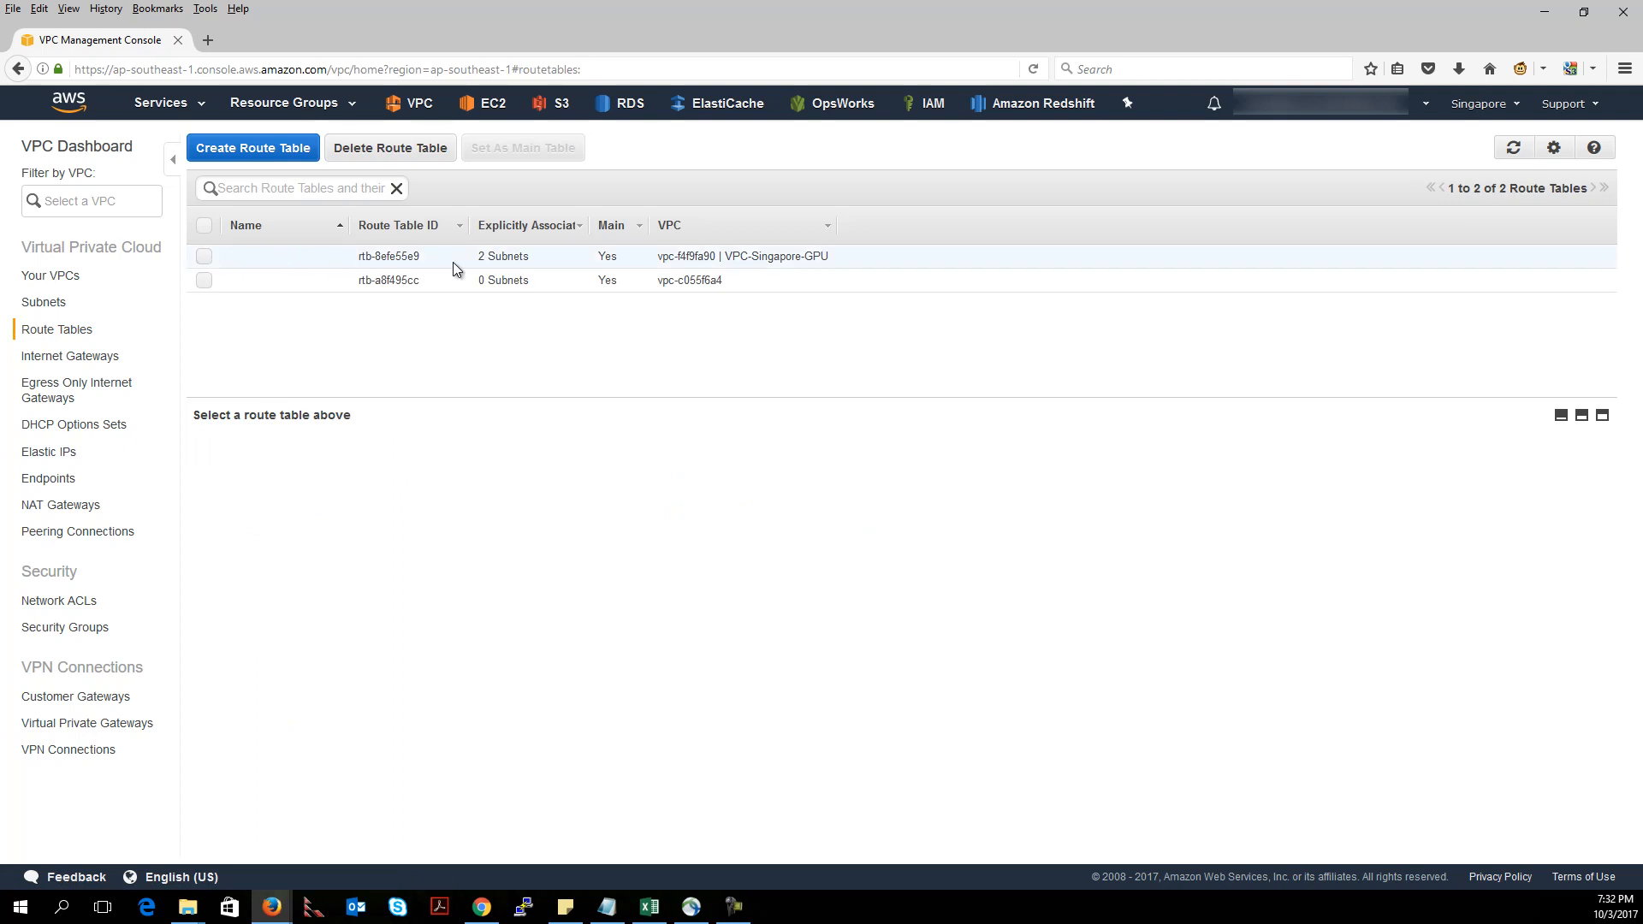
{"action": "left_click", "coordinate": [404, 263]}
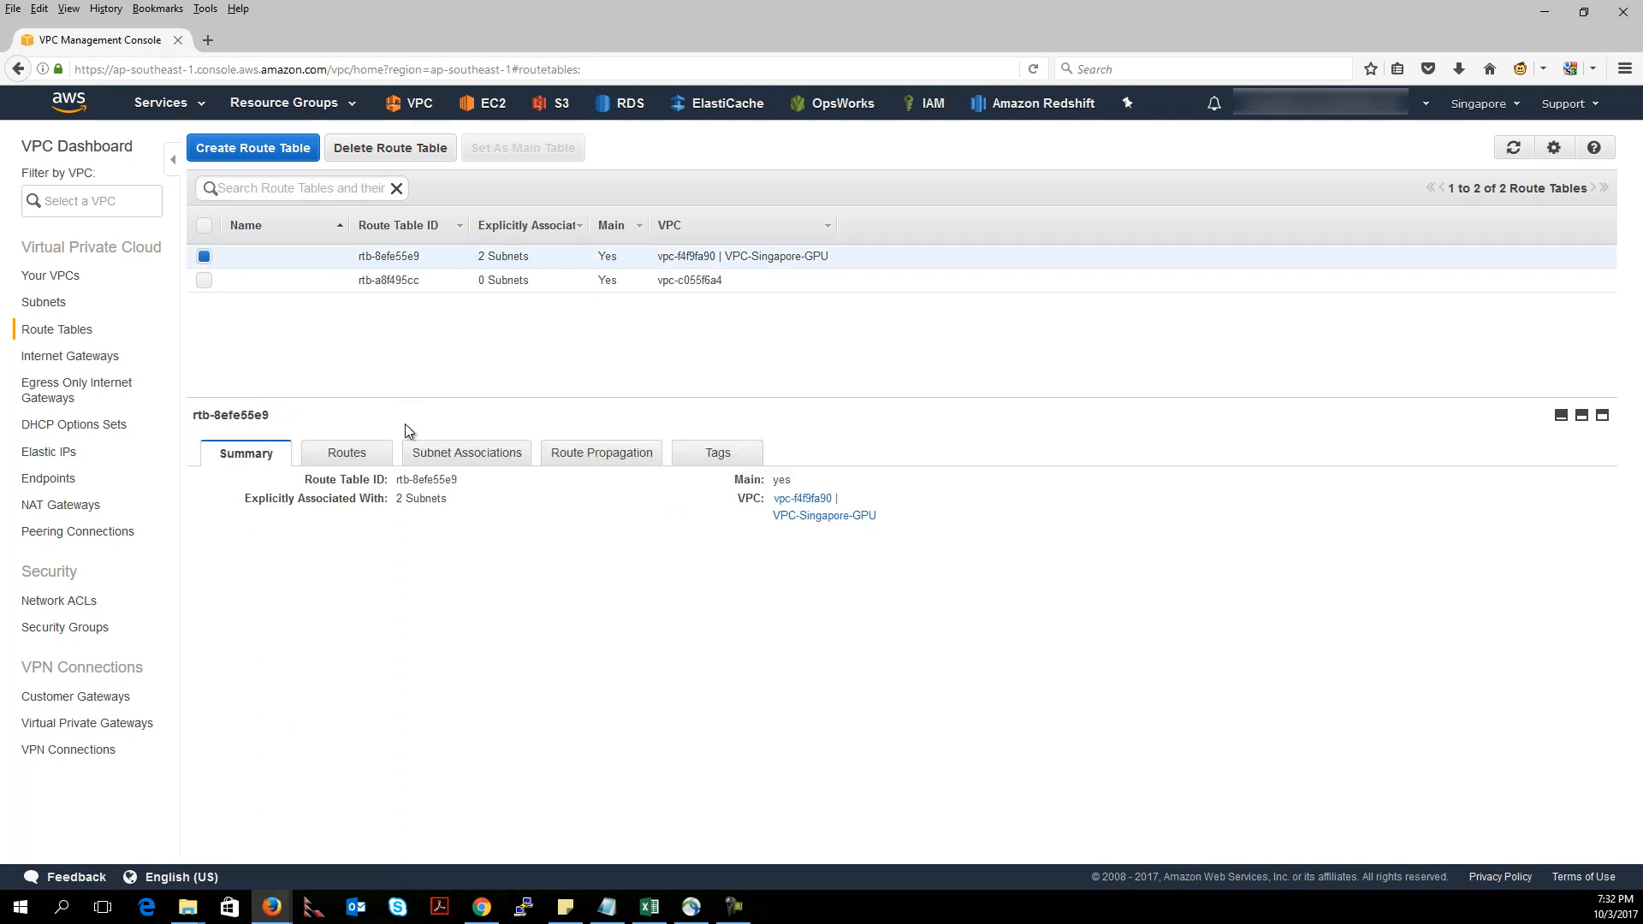
{"action": "left_click", "coordinate": [455, 460]}
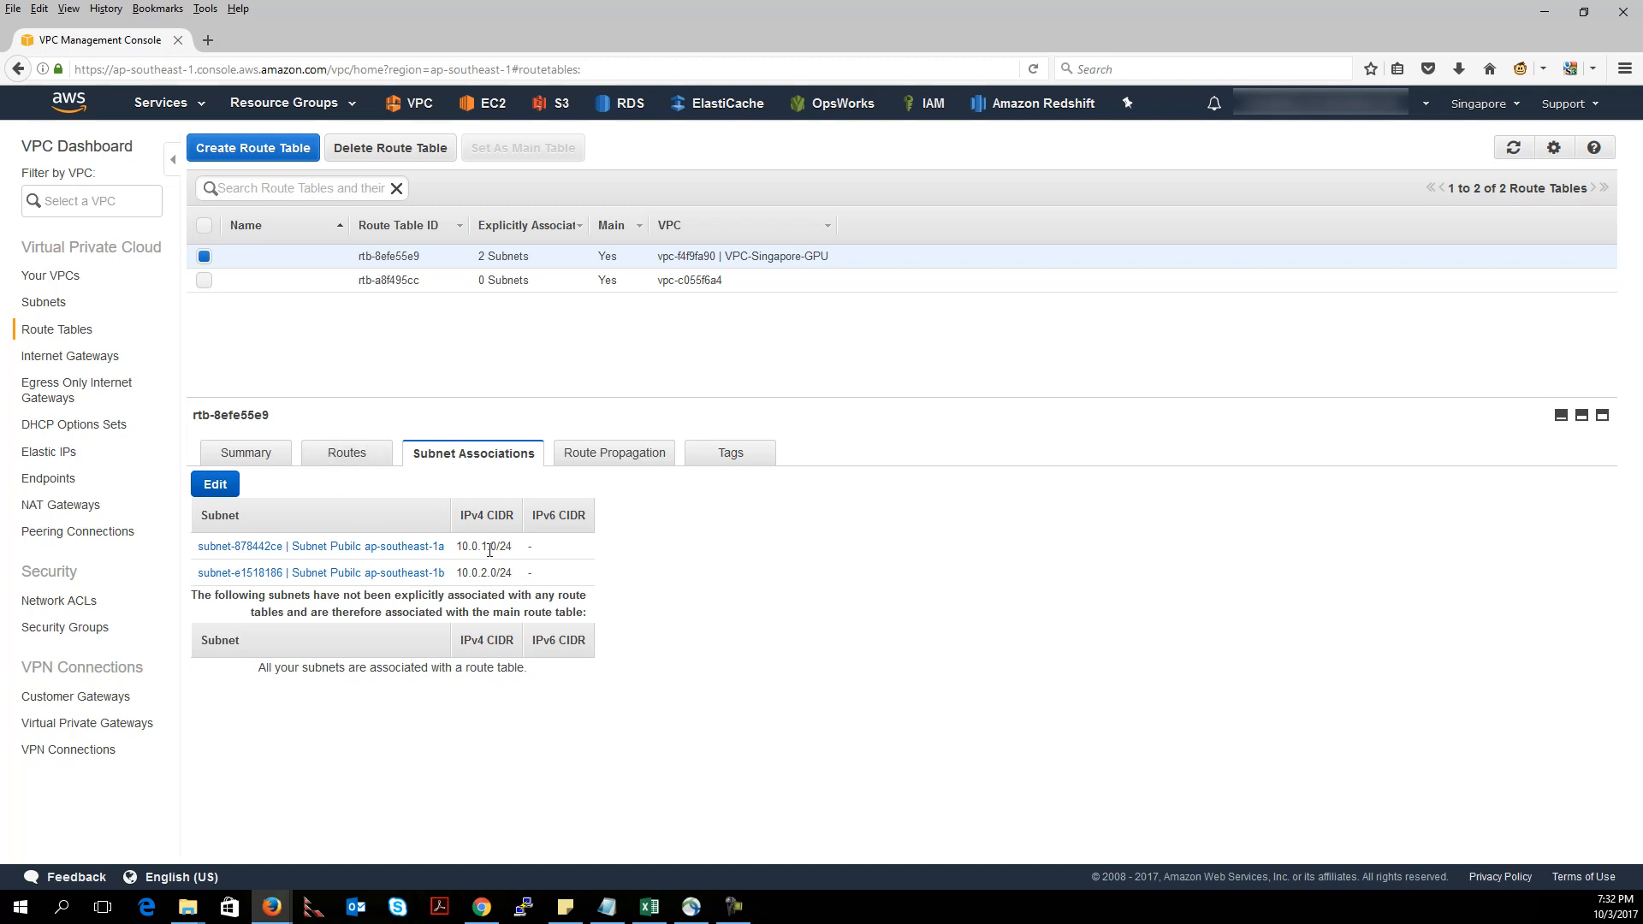
{"action": "left_click", "coordinate": [347, 454]}
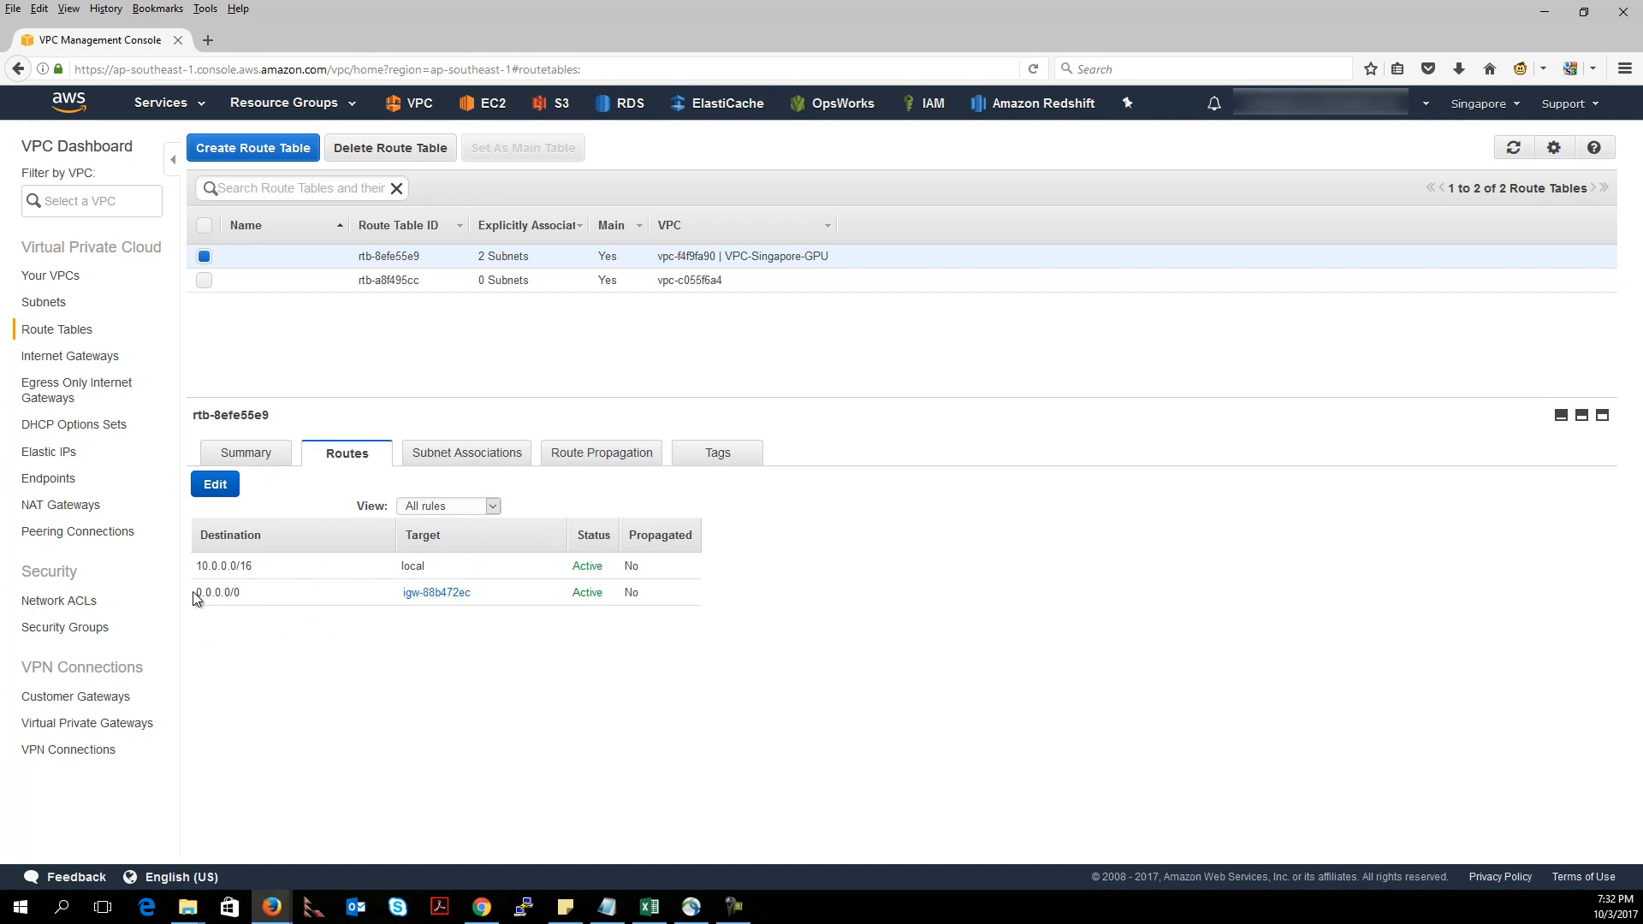
{"action": "left_click_drag", "start_coordinate": [196, 598], "coordinate": [254, 599]}
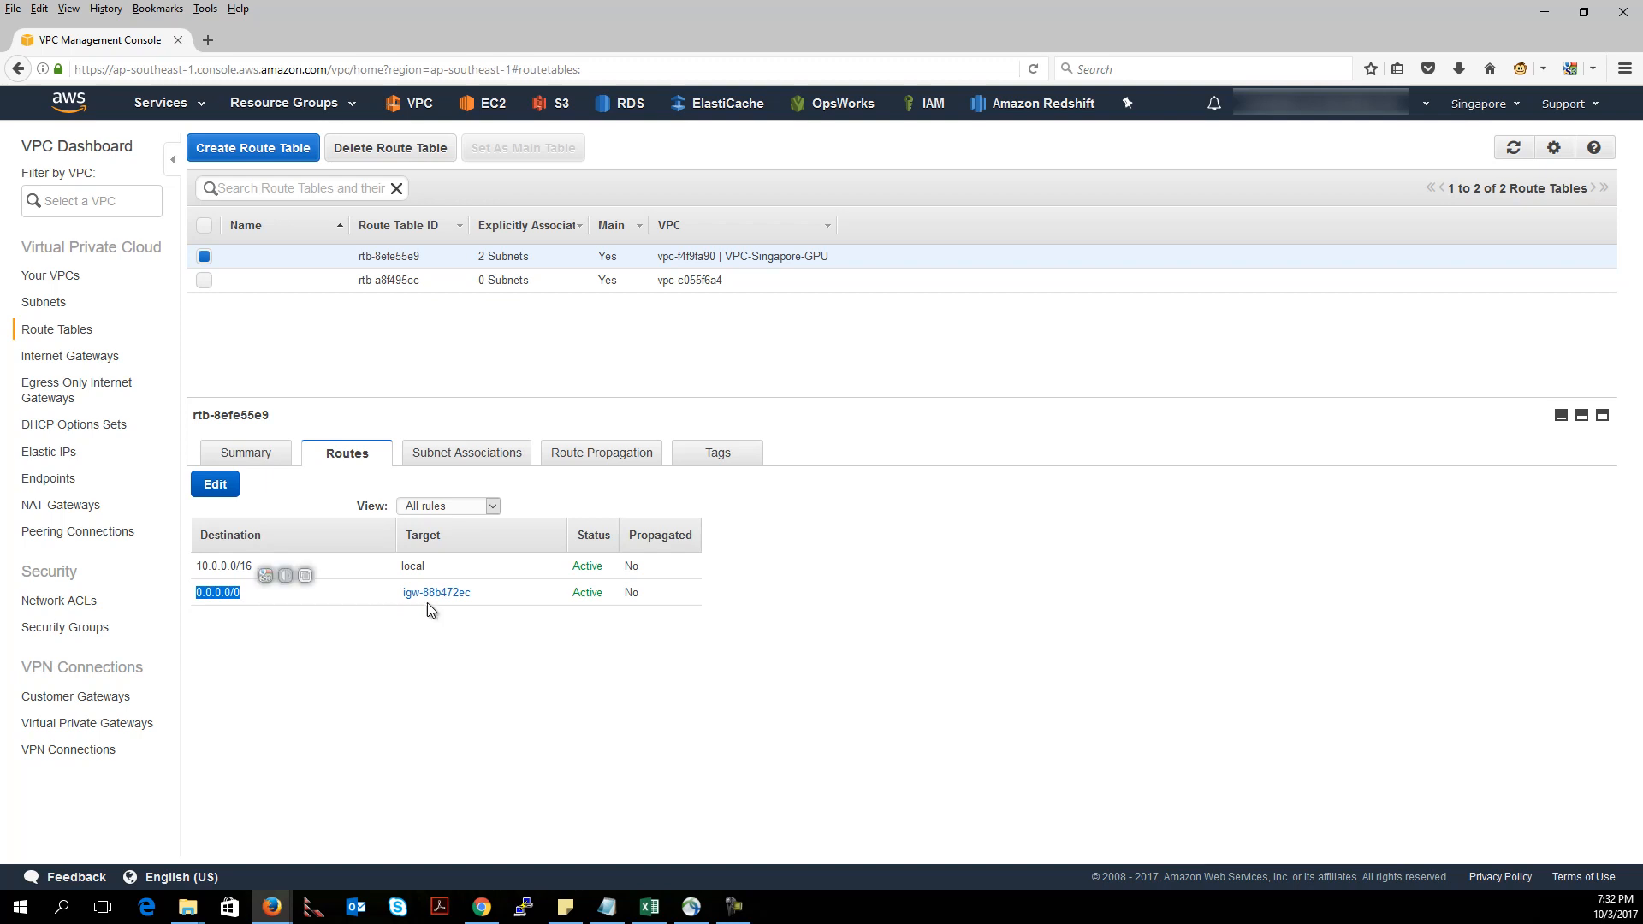
{"action": "left_click_drag", "start_coordinate": [481, 593], "coordinate": [403, 598]}
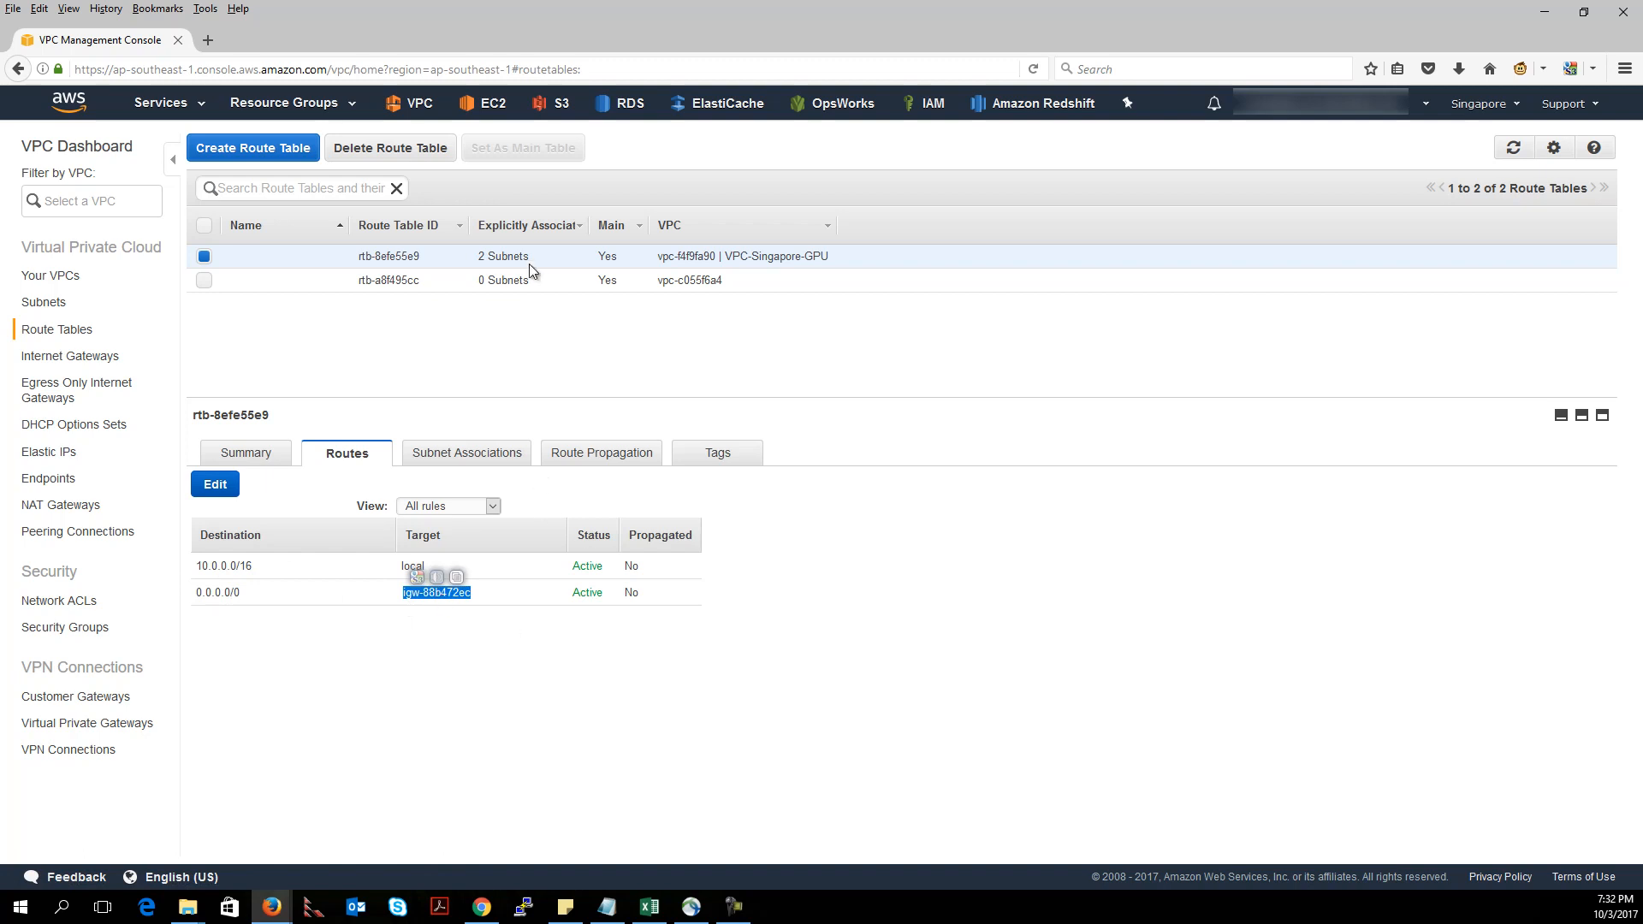
- Inspect the inbound rules of the Singapore public security group in EC2, including the source of the RDP rule
{"action": "left_click", "coordinate": [486, 102]}
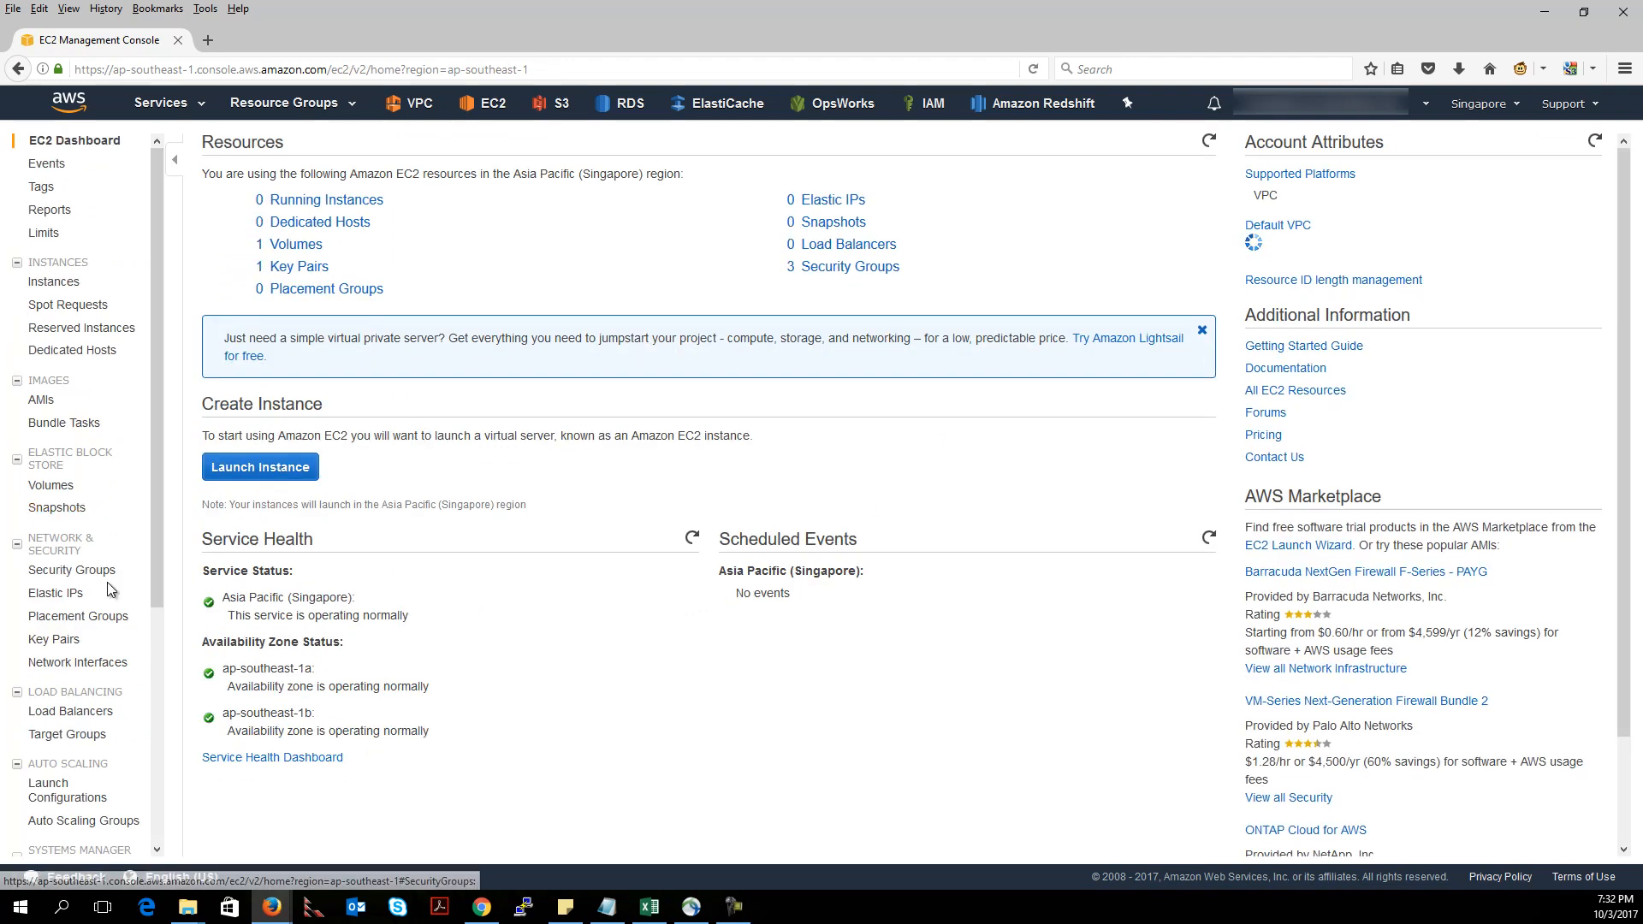
{"action": "left_click", "coordinate": [103, 574]}
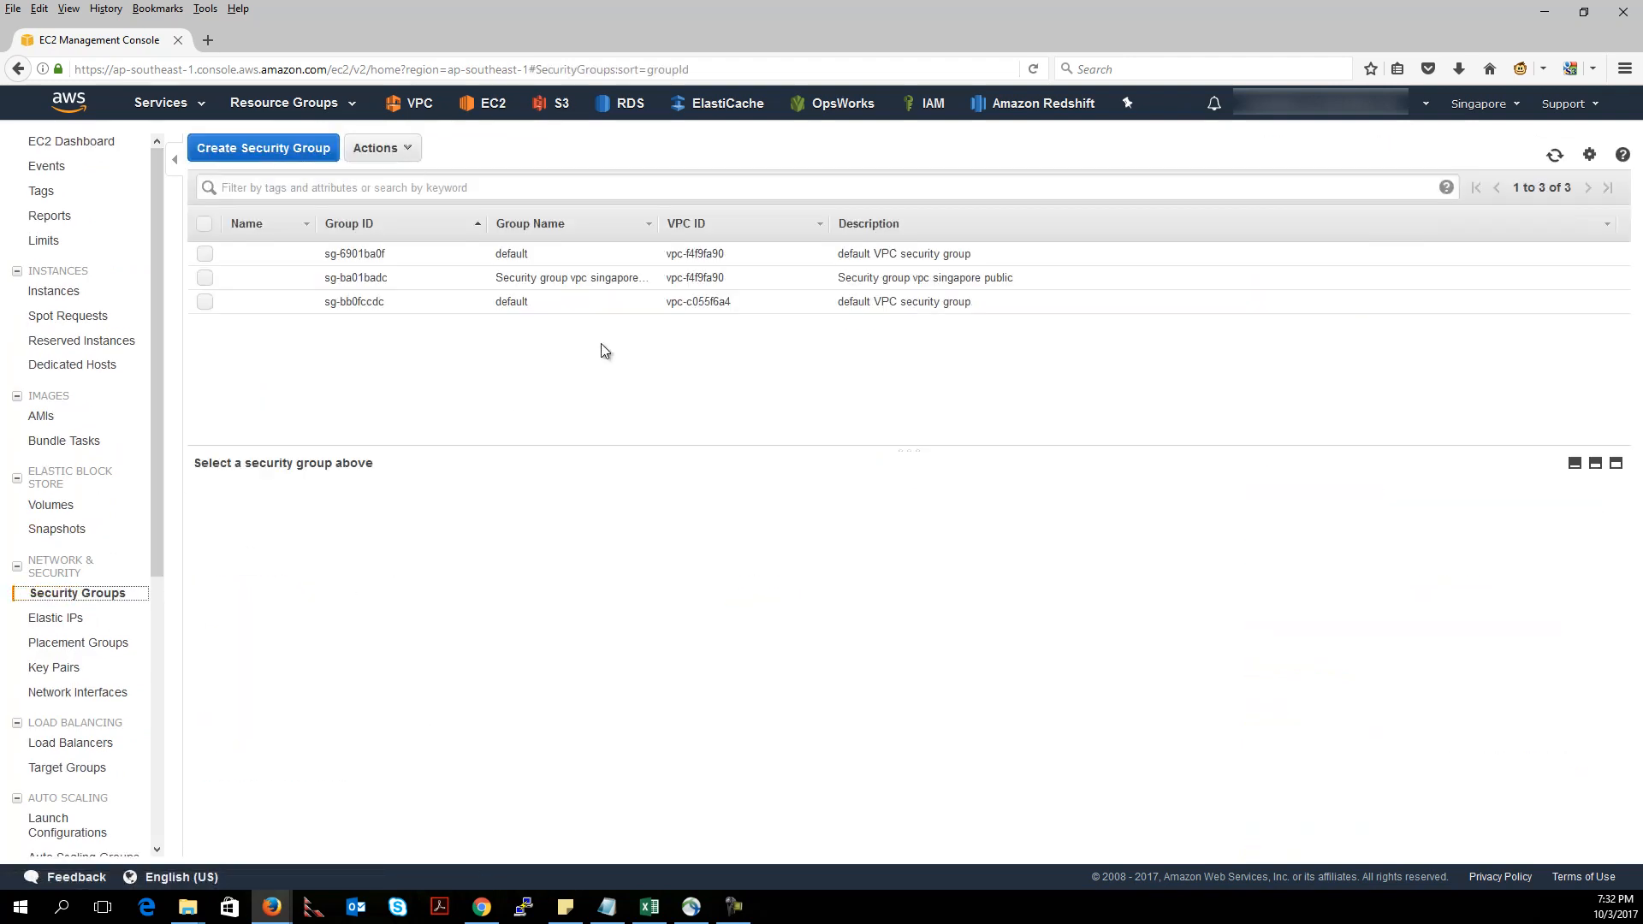
{"action": "left_click", "coordinate": [197, 276]}
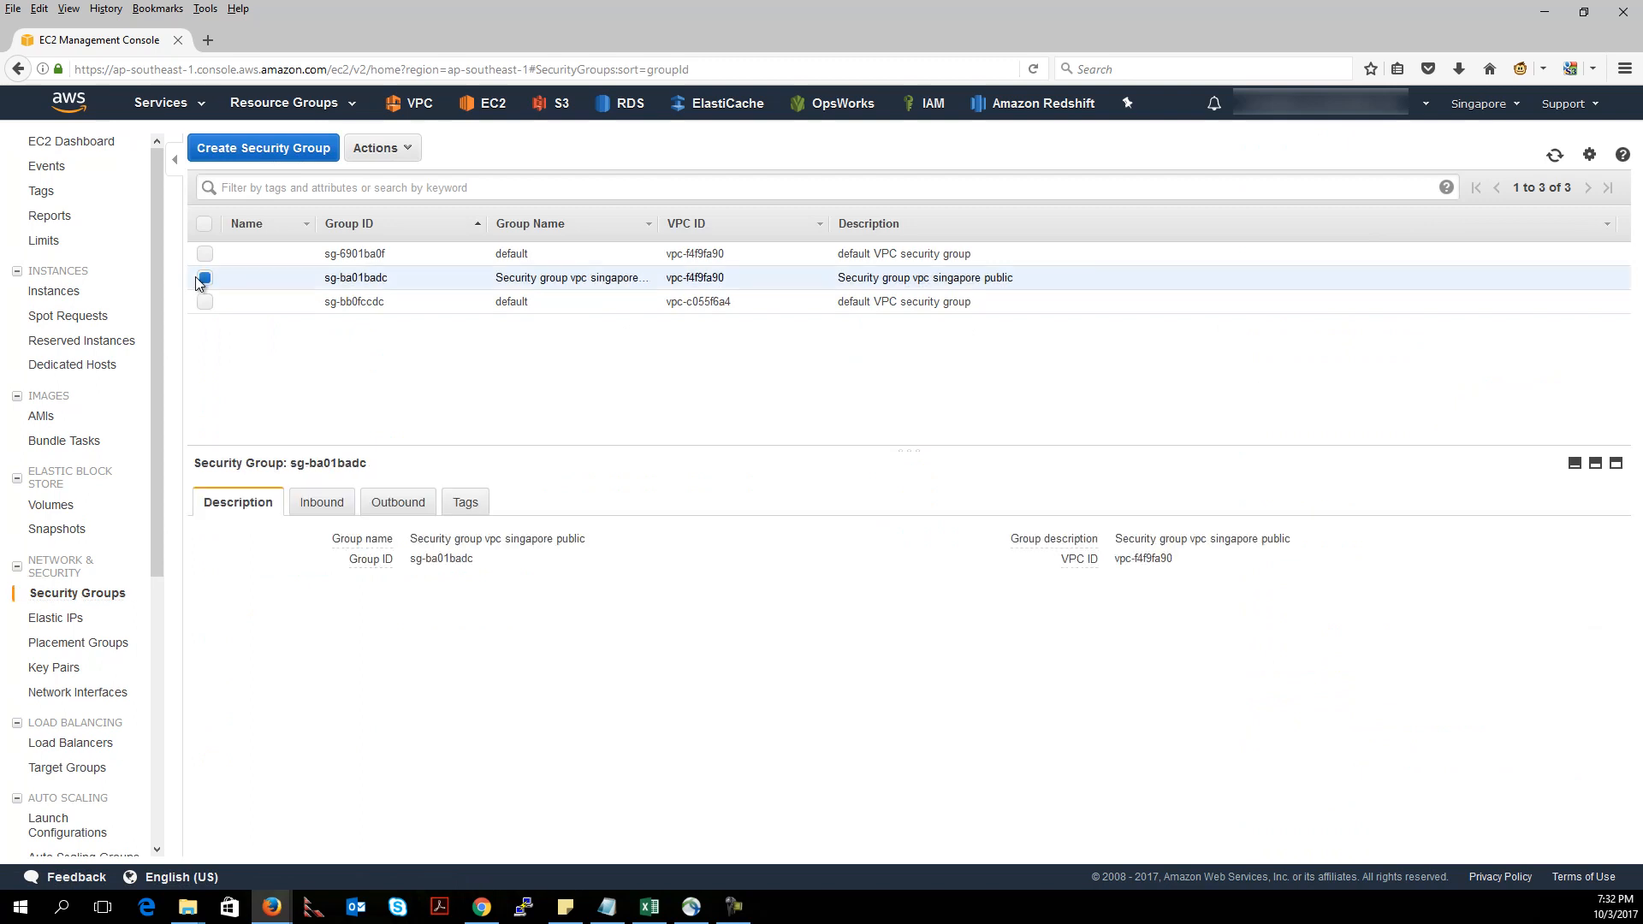
{"action": "left_click", "coordinate": [323, 505]}
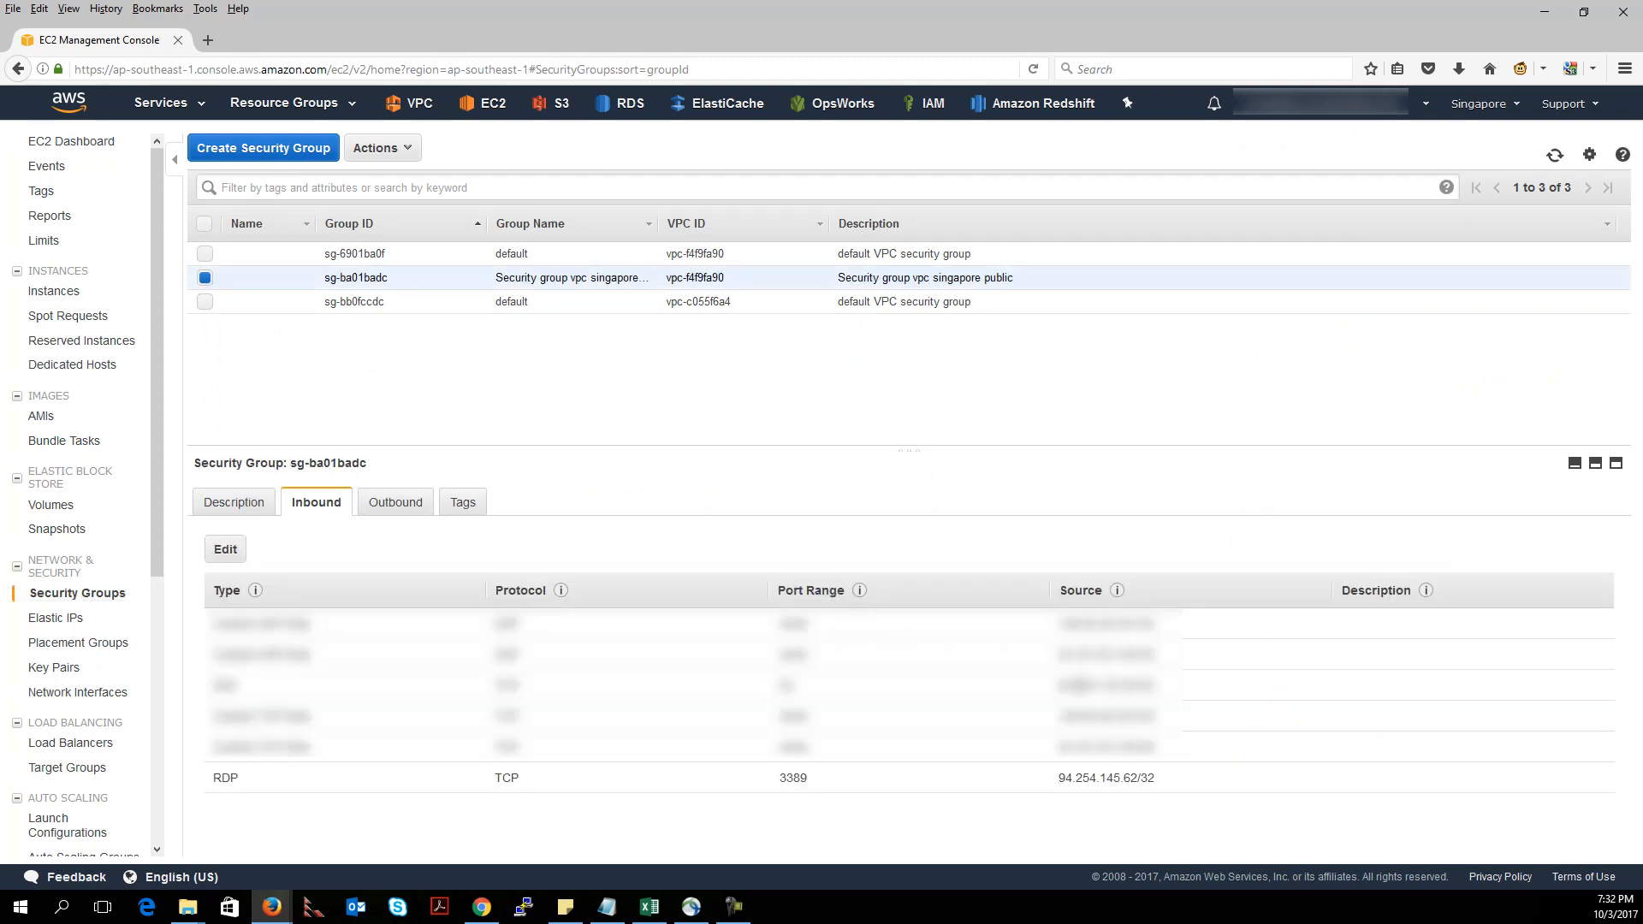
{"action": "left_click_drag", "start_coordinate": [1059, 780], "coordinate": [1153, 782]}
- Search Google for myip in a new browser tab and look up this computer's public IP address on WhatIsMyIP.com
{"action": "left_click", "coordinate": [208, 40]}
{"action": "type", "text": "m"}
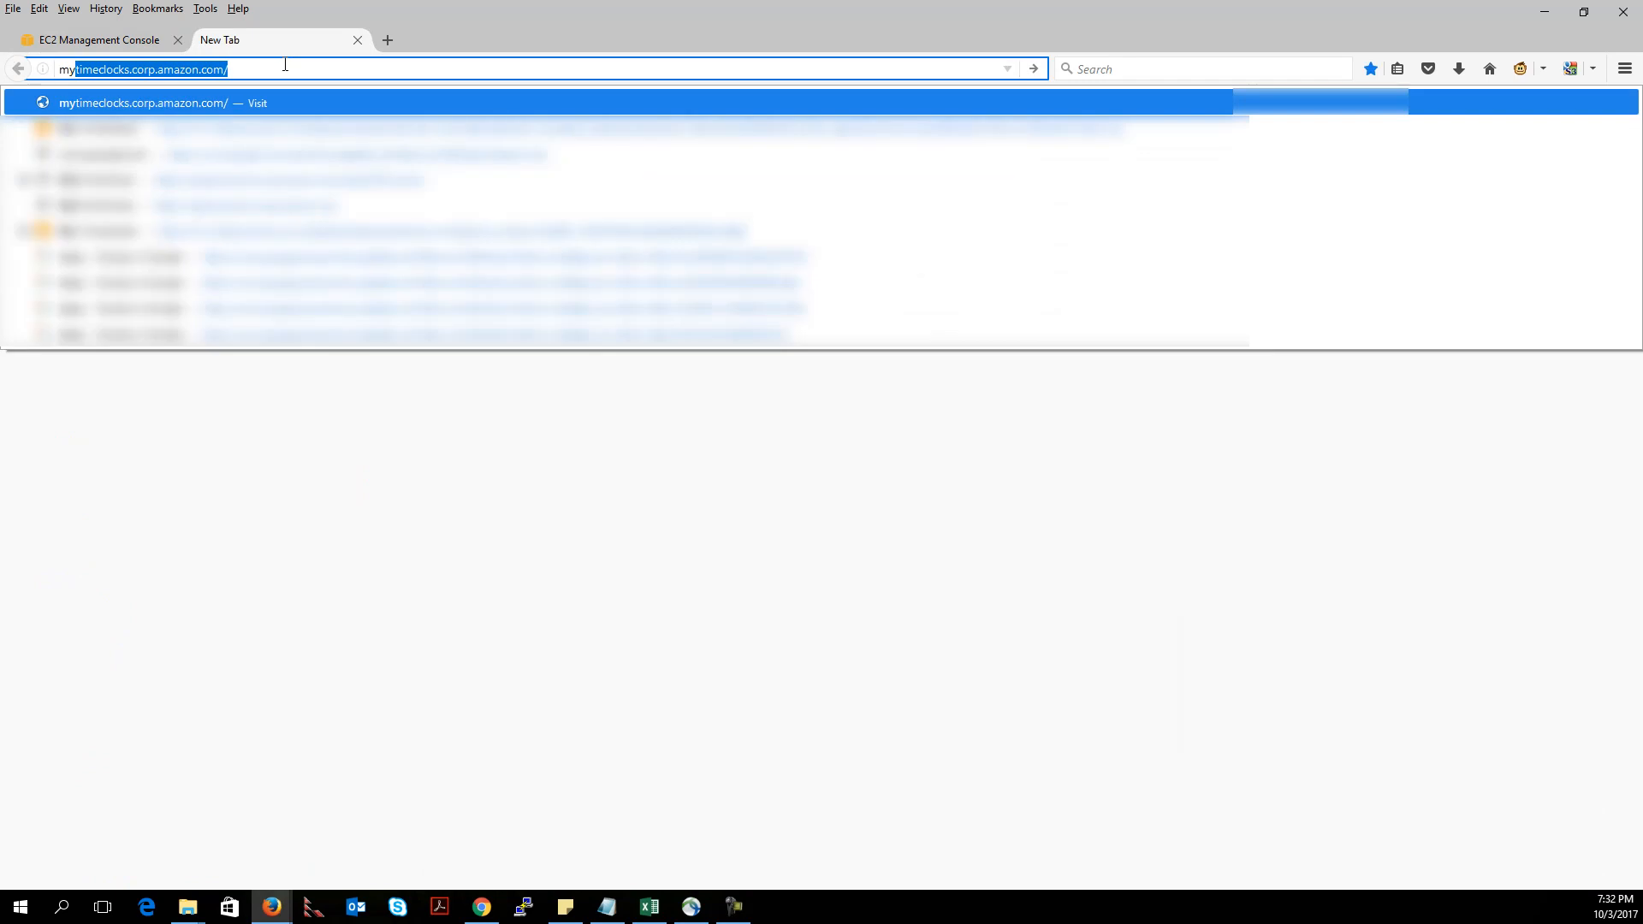
{"action": "key", "text": "BackSpace"}
{"action": "type", "text": "ip"}
{"action": "key", "text": "Return"}
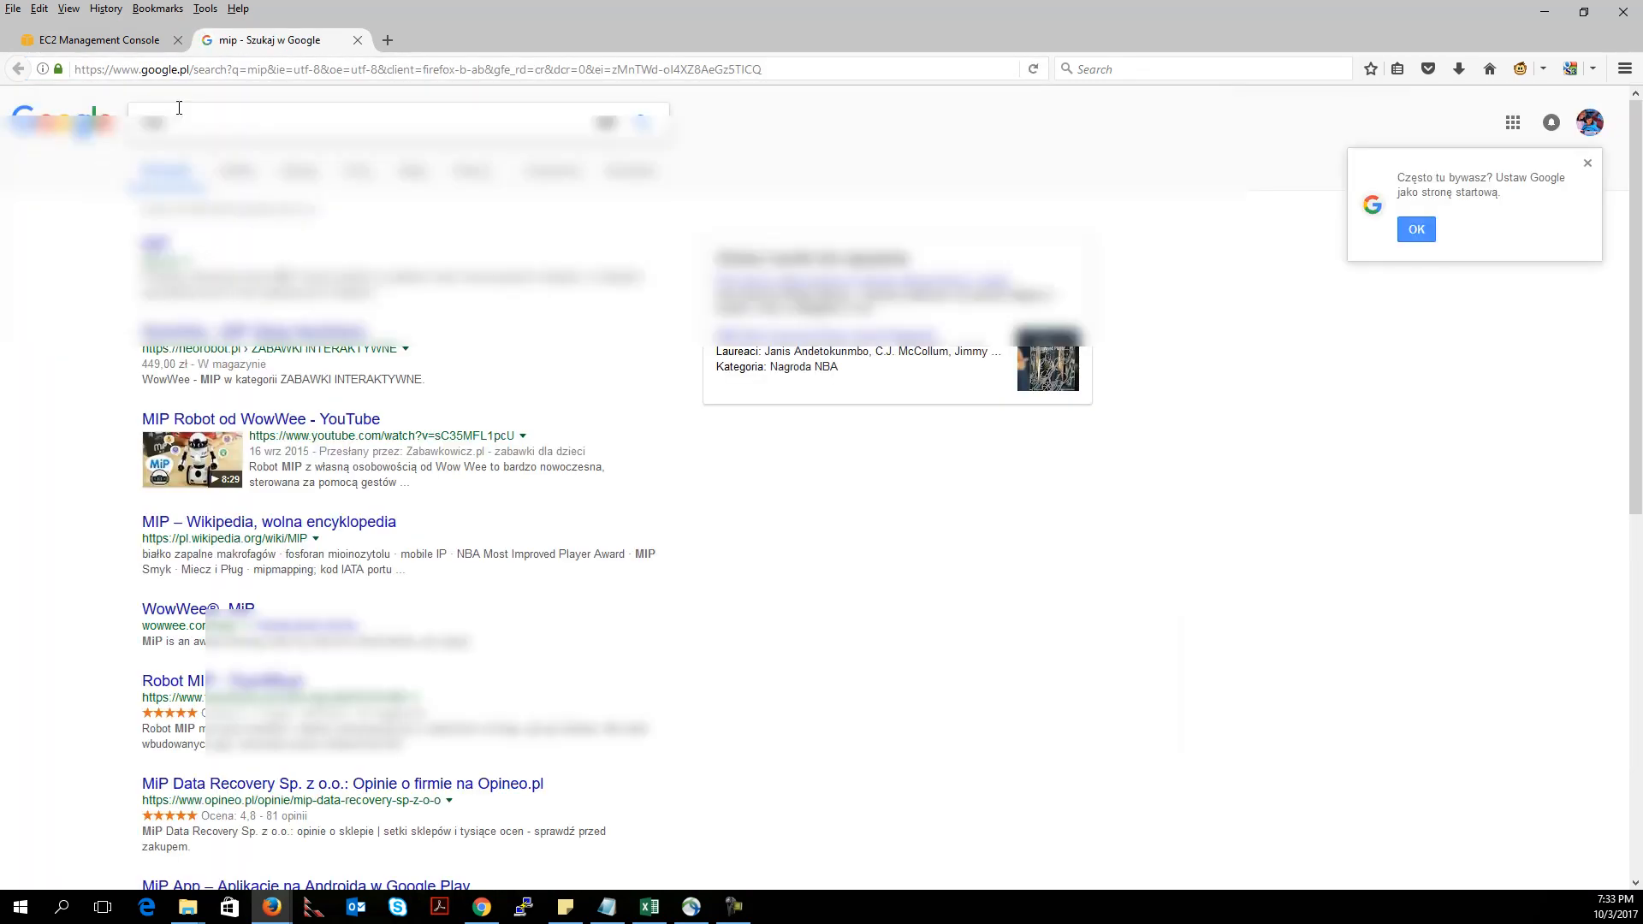
{"action": "left_click", "coordinate": [187, 116]}
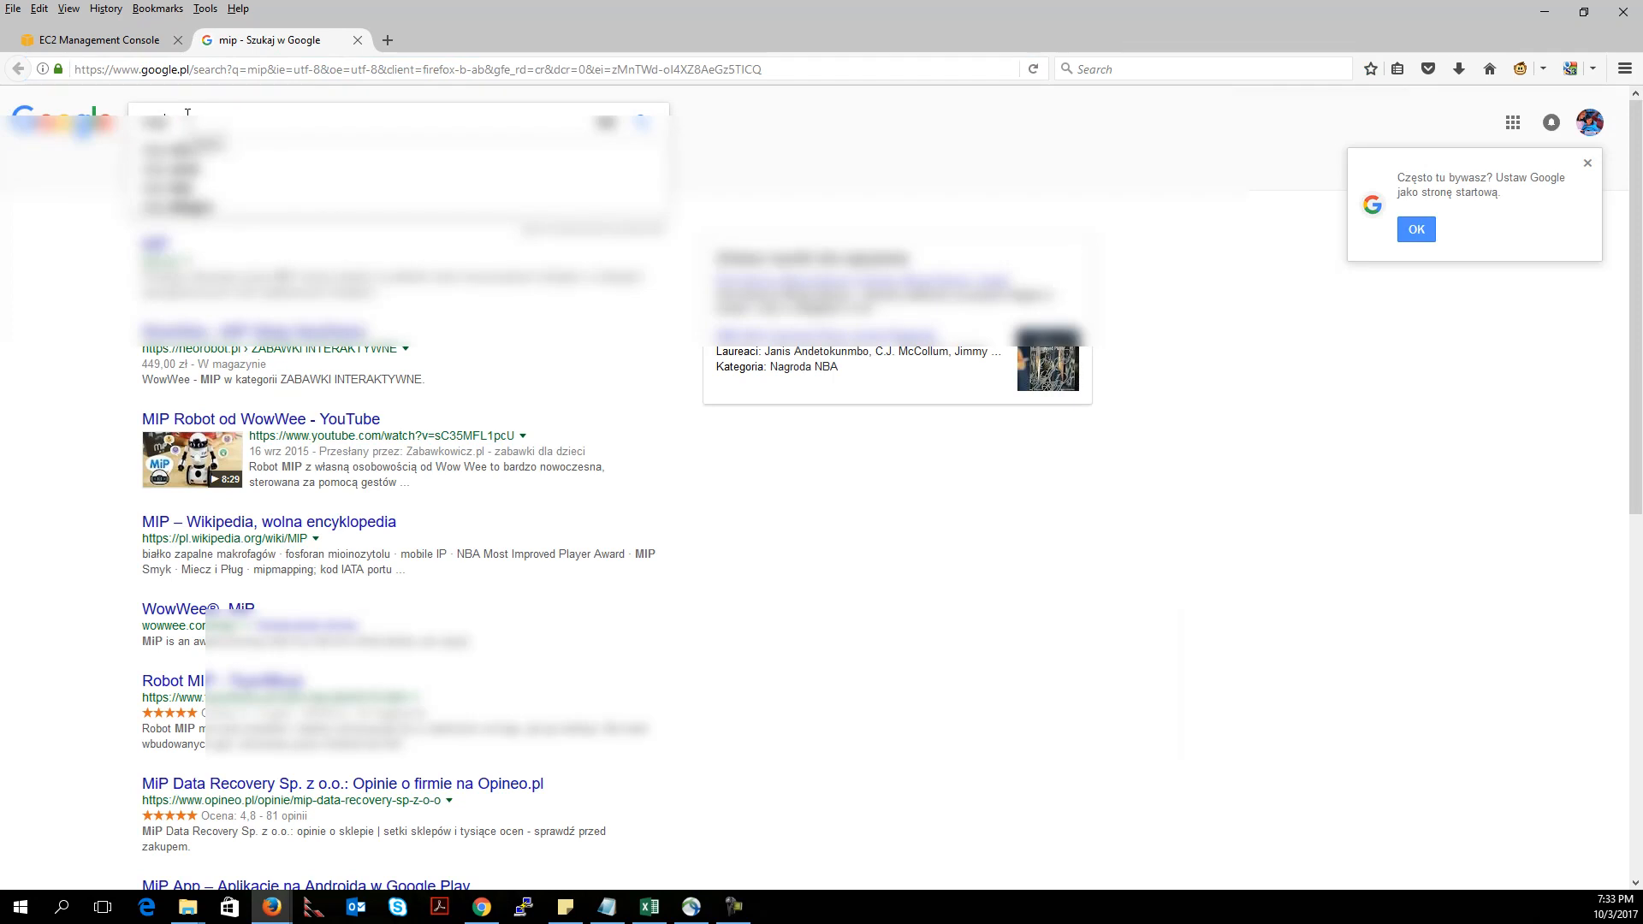
{"action": "key", "text": "BackSpace"}
{"action": "key", "text": "BackSpace"}
{"action": "key", "text": "BackSpace"}
{"action": "type", "text": "myip"}
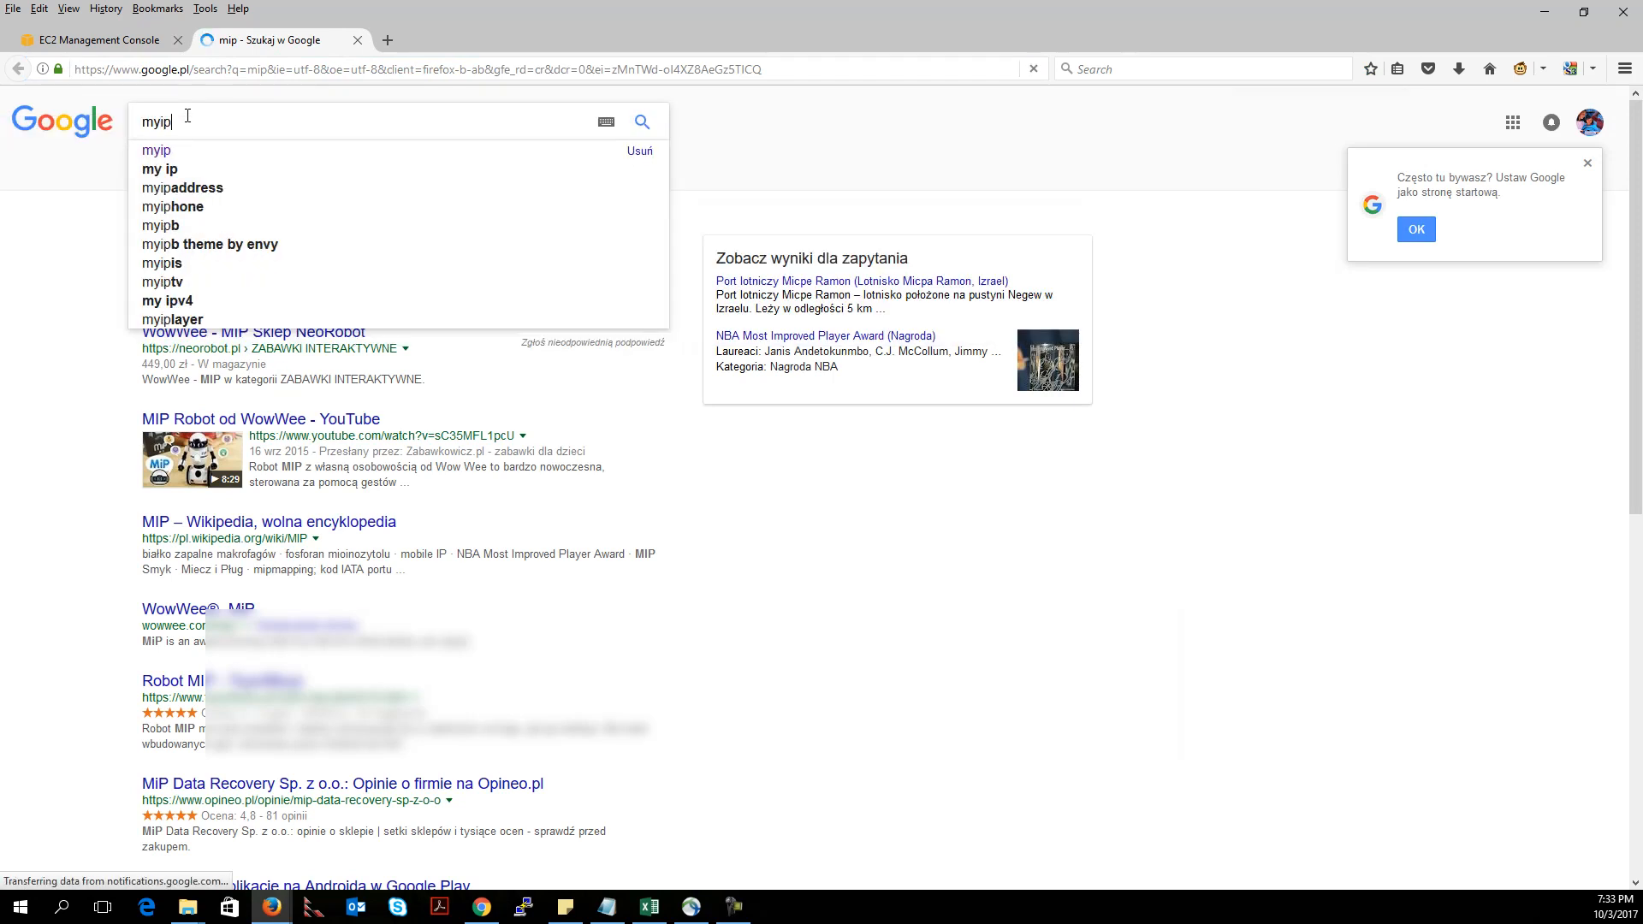
{"action": "key", "text": "Return"}
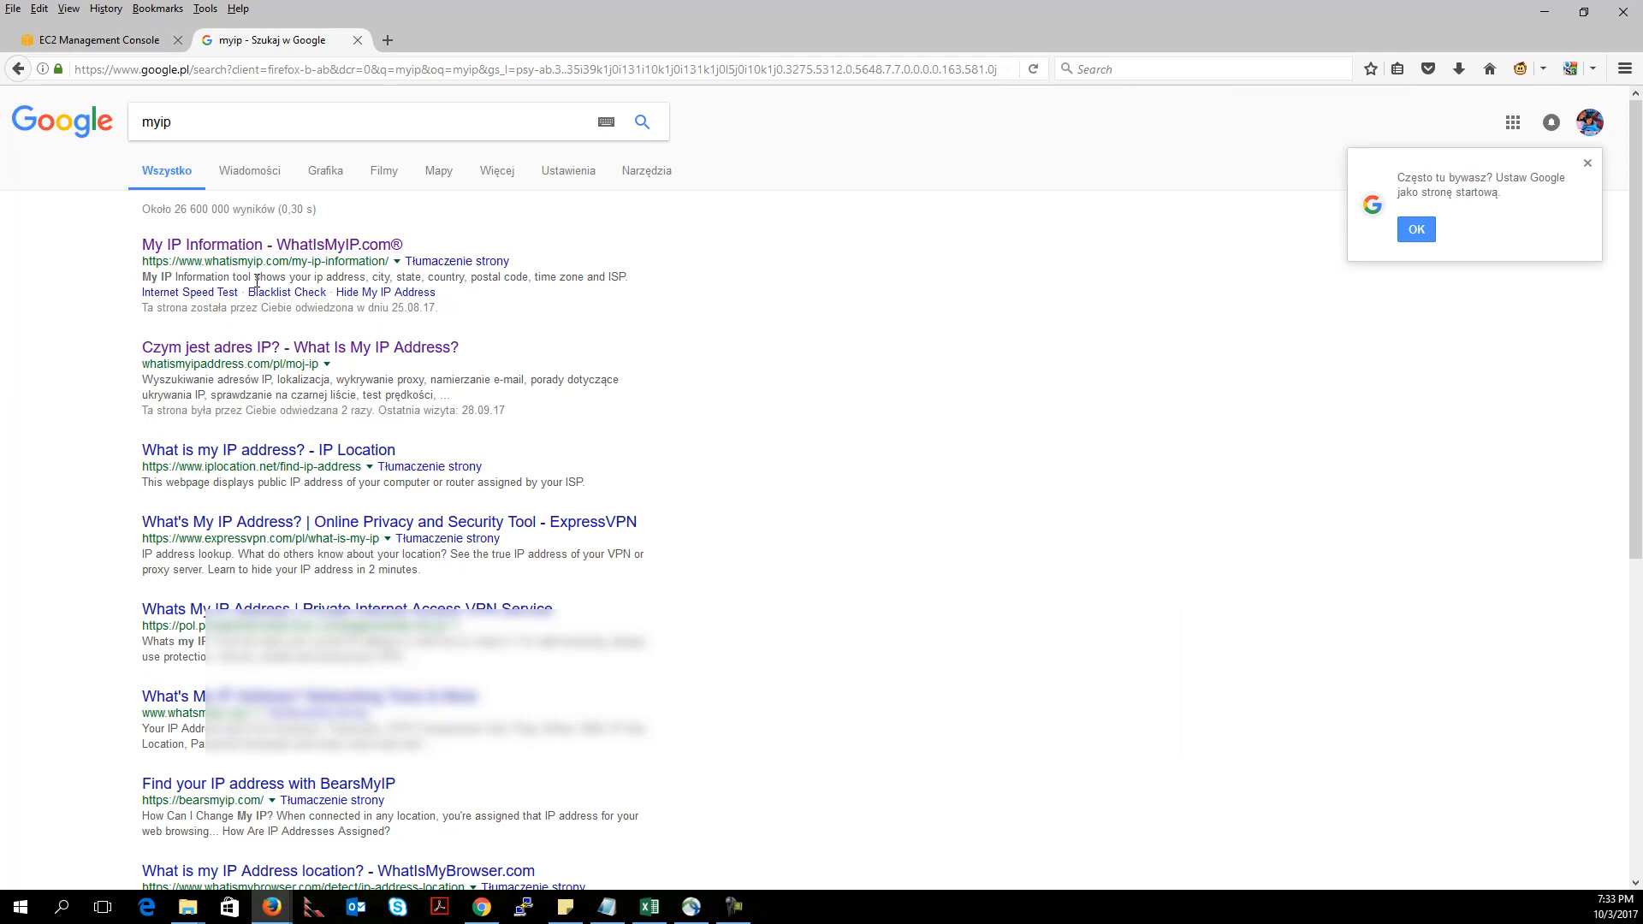
{"action": "left_click", "coordinate": [240, 246]}
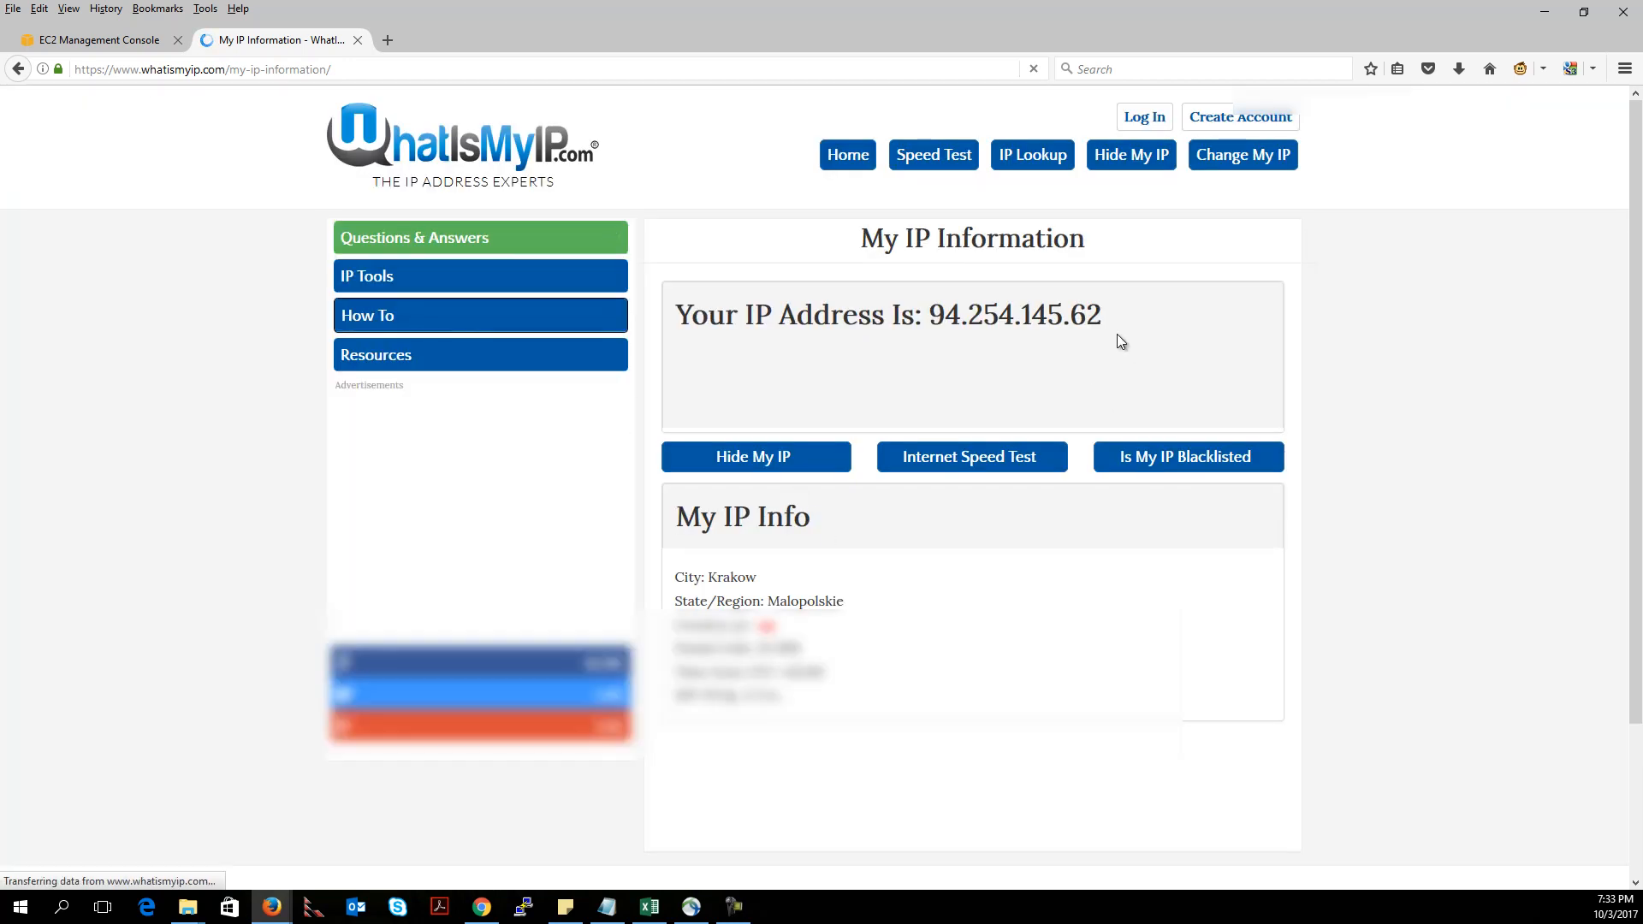
{"action": "left_click_drag", "start_coordinate": [1107, 316], "coordinate": [916, 315]}
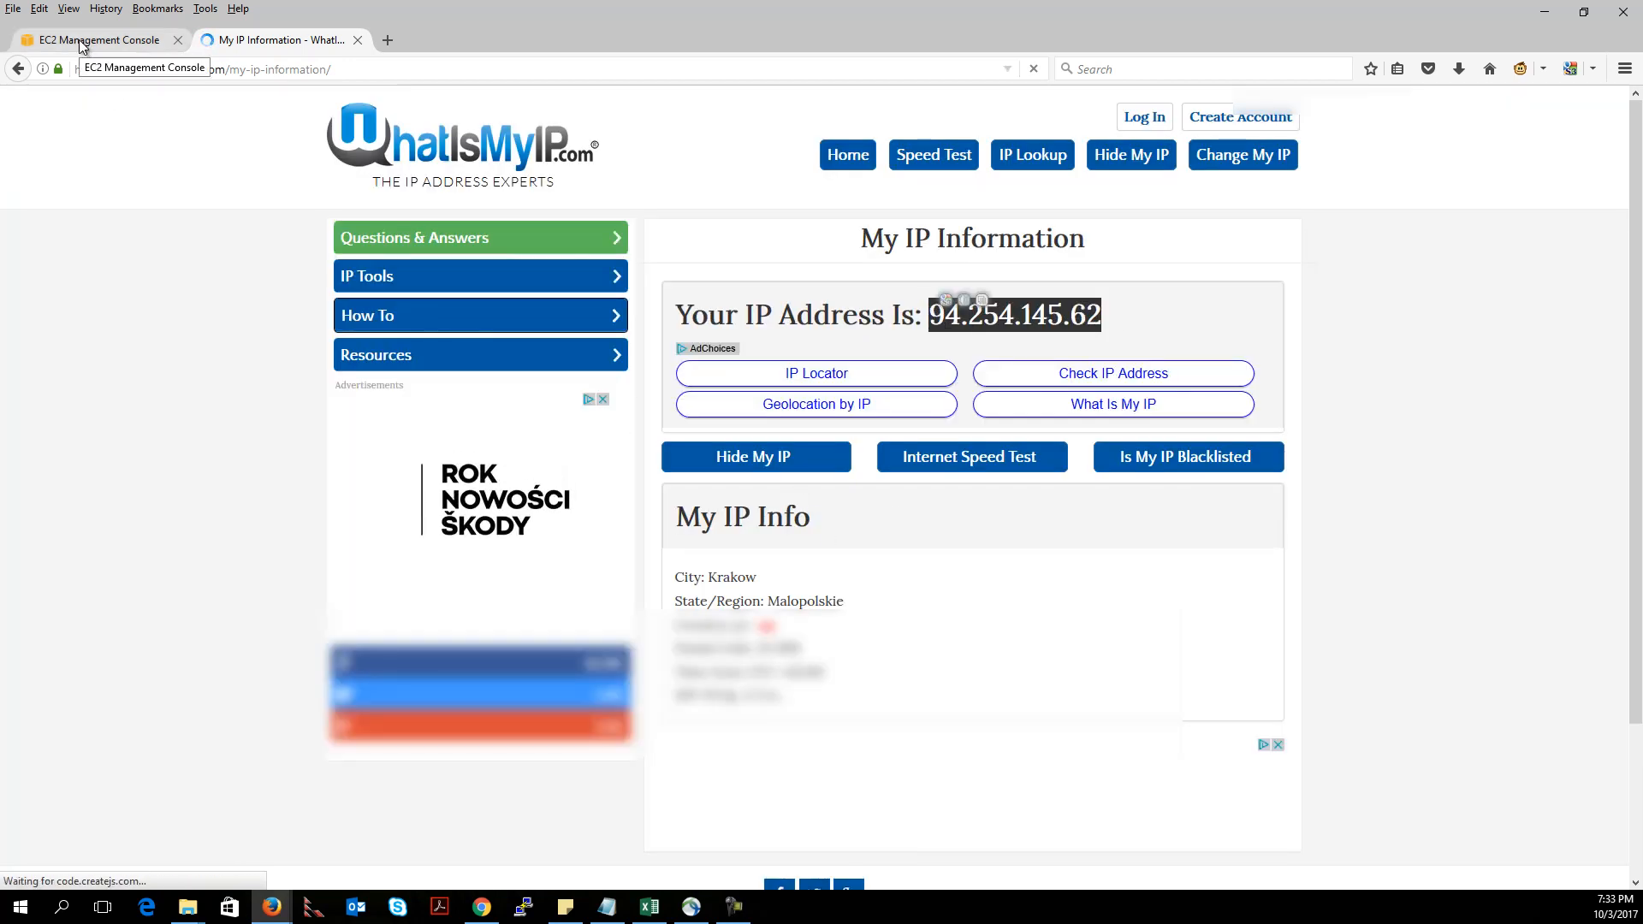
- Return to the EC2 security group and review the types, port ranges and RDP source of its inbound rules
{"action": "left_click", "coordinate": [96, 40]}
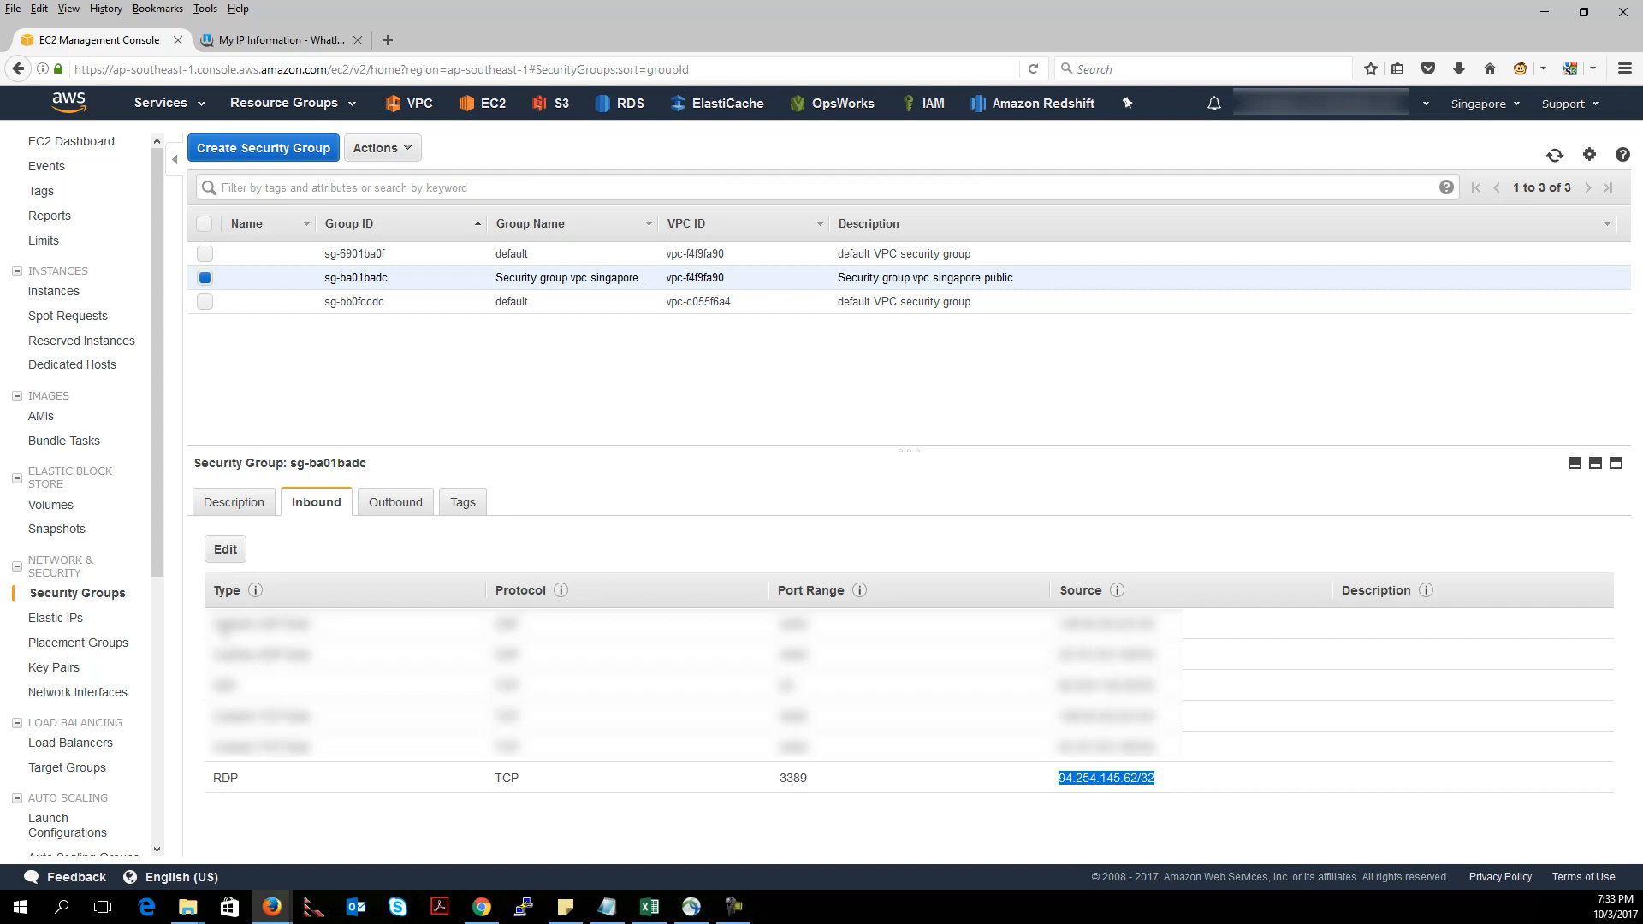
{"action": "left_click_drag", "start_coordinate": [216, 625], "coordinate": [322, 638]}
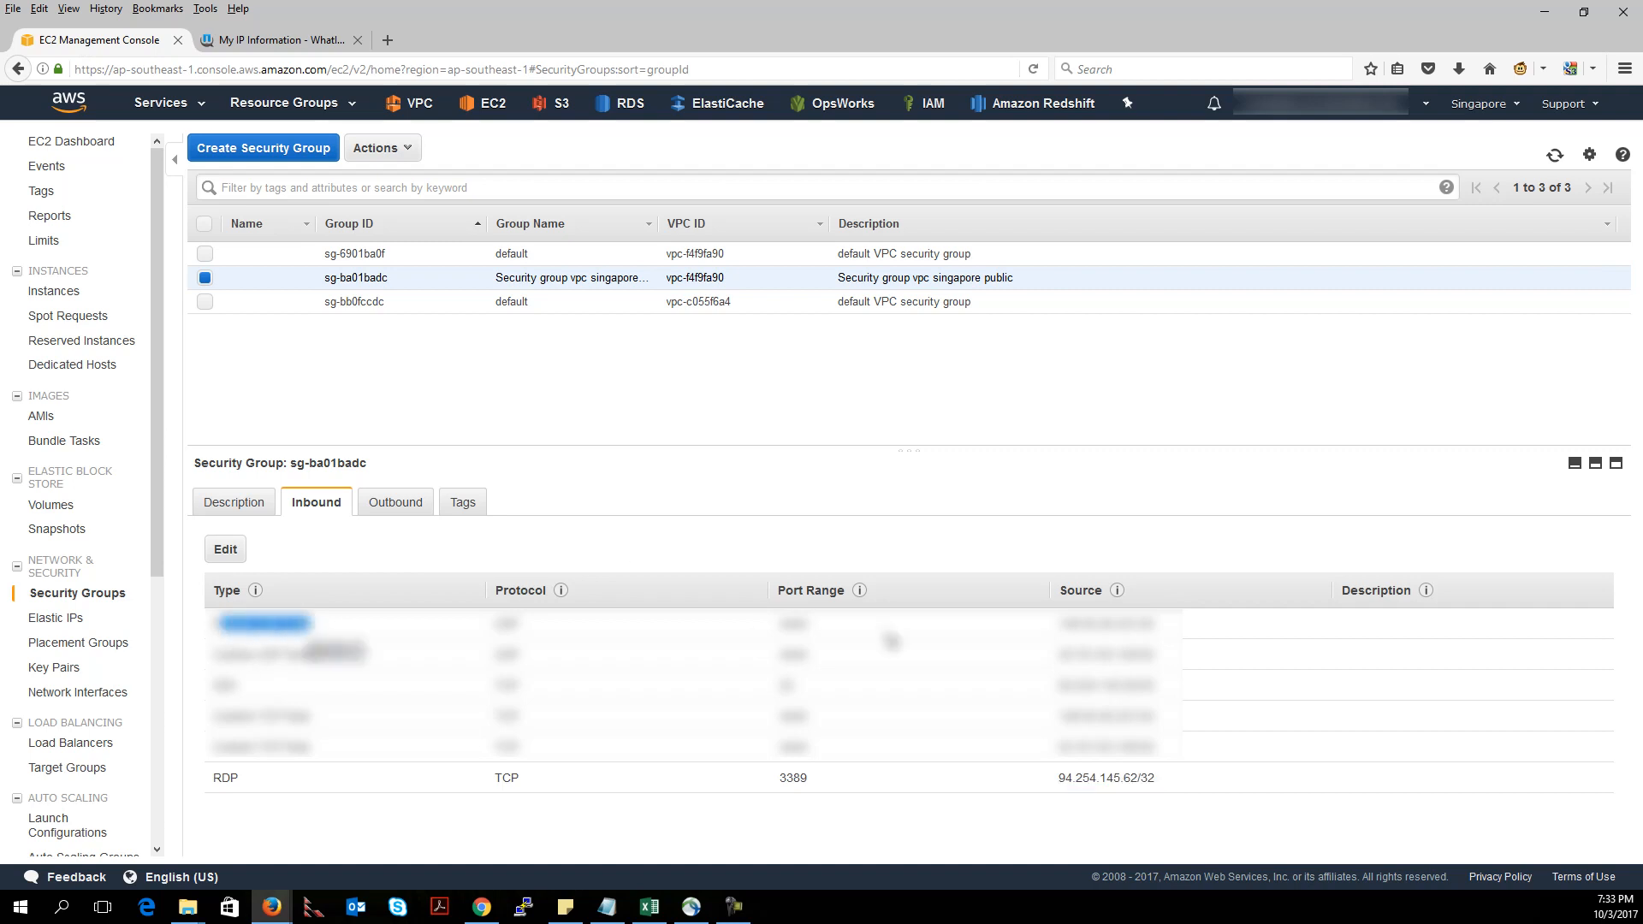
{"action": "left_click_drag", "start_coordinate": [823, 627], "coordinate": [777, 625]}
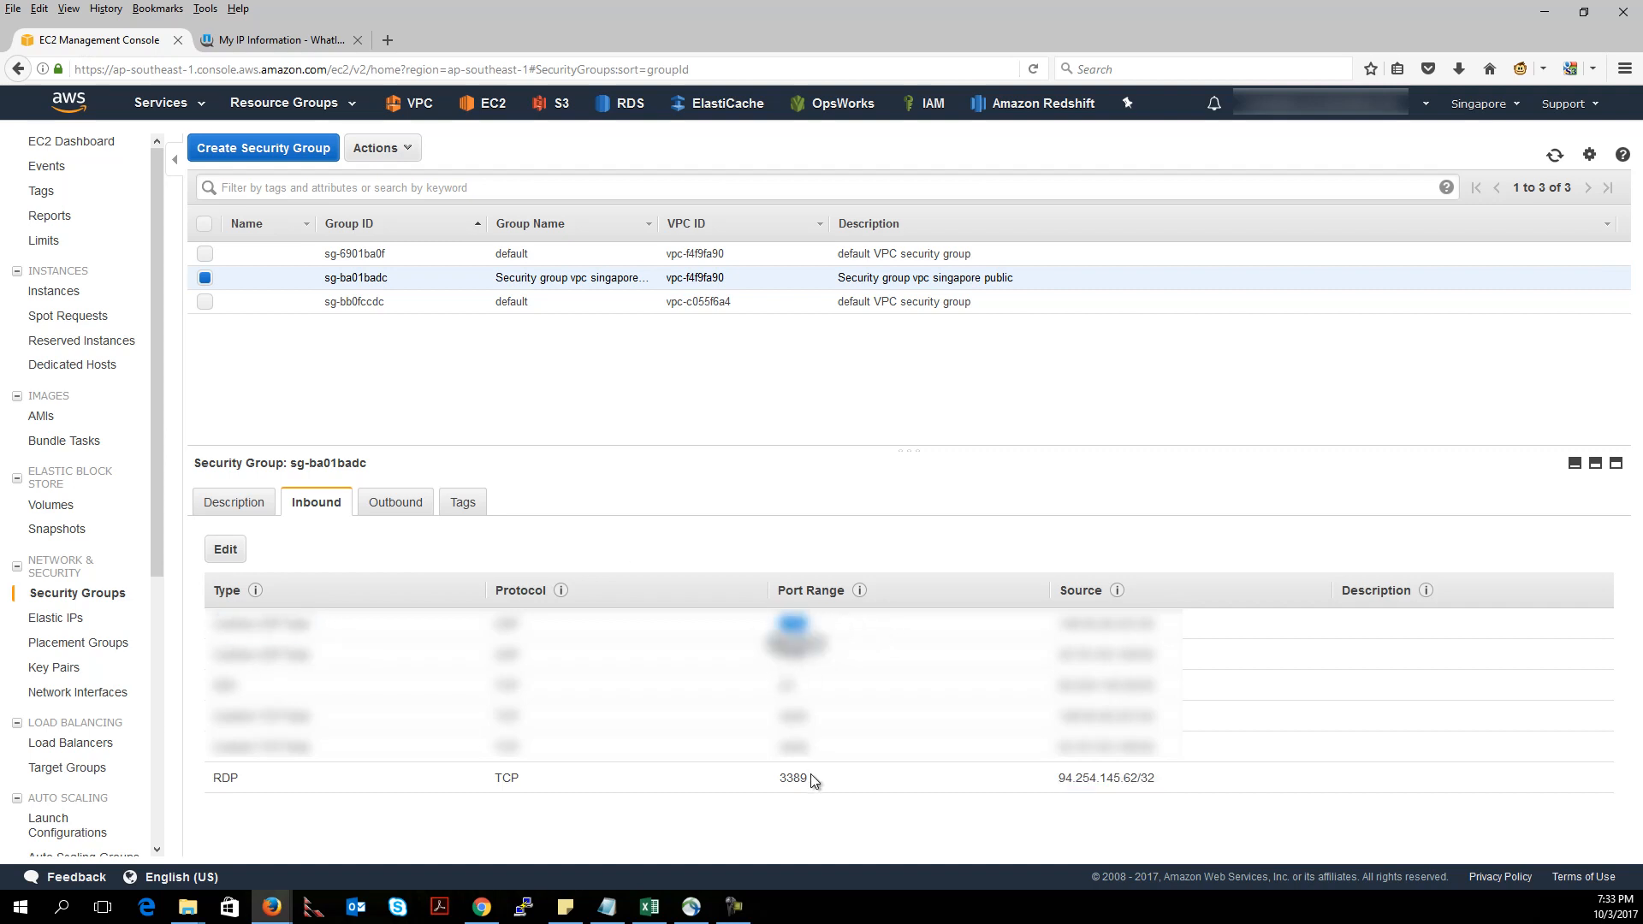
{"action": "double_click", "coordinate": [218, 779]}
{"action": "left_click_drag", "start_coordinate": [779, 778], "coordinate": [794, 778]}
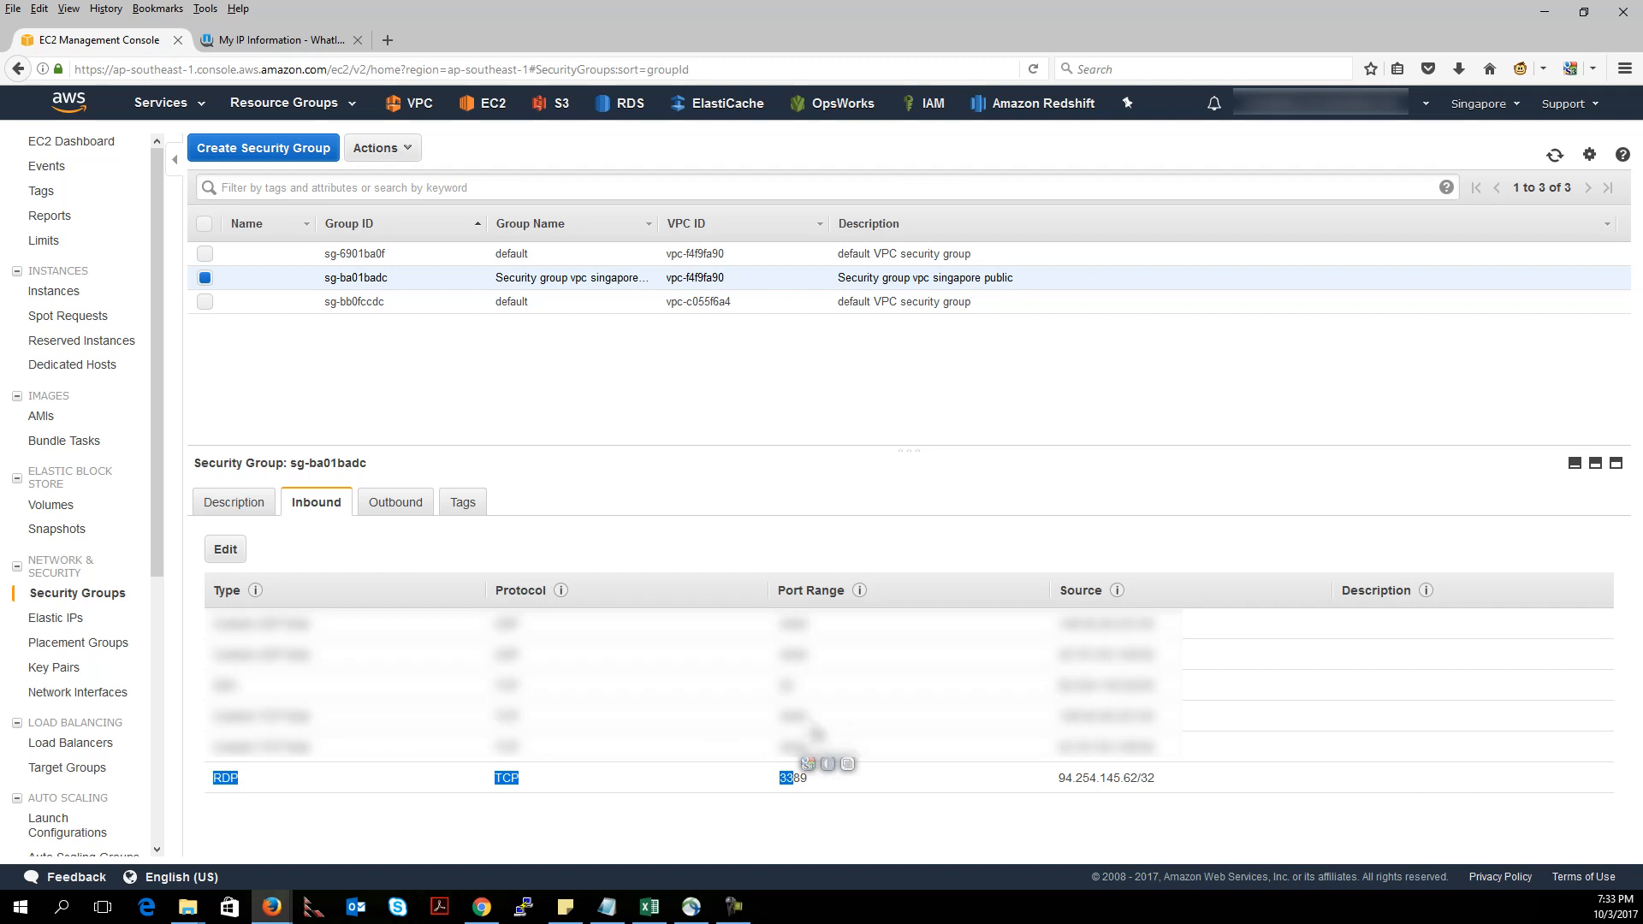
{"action": "left_click_drag", "start_coordinate": [1164, 778], "coordinate": [1062, 776]}
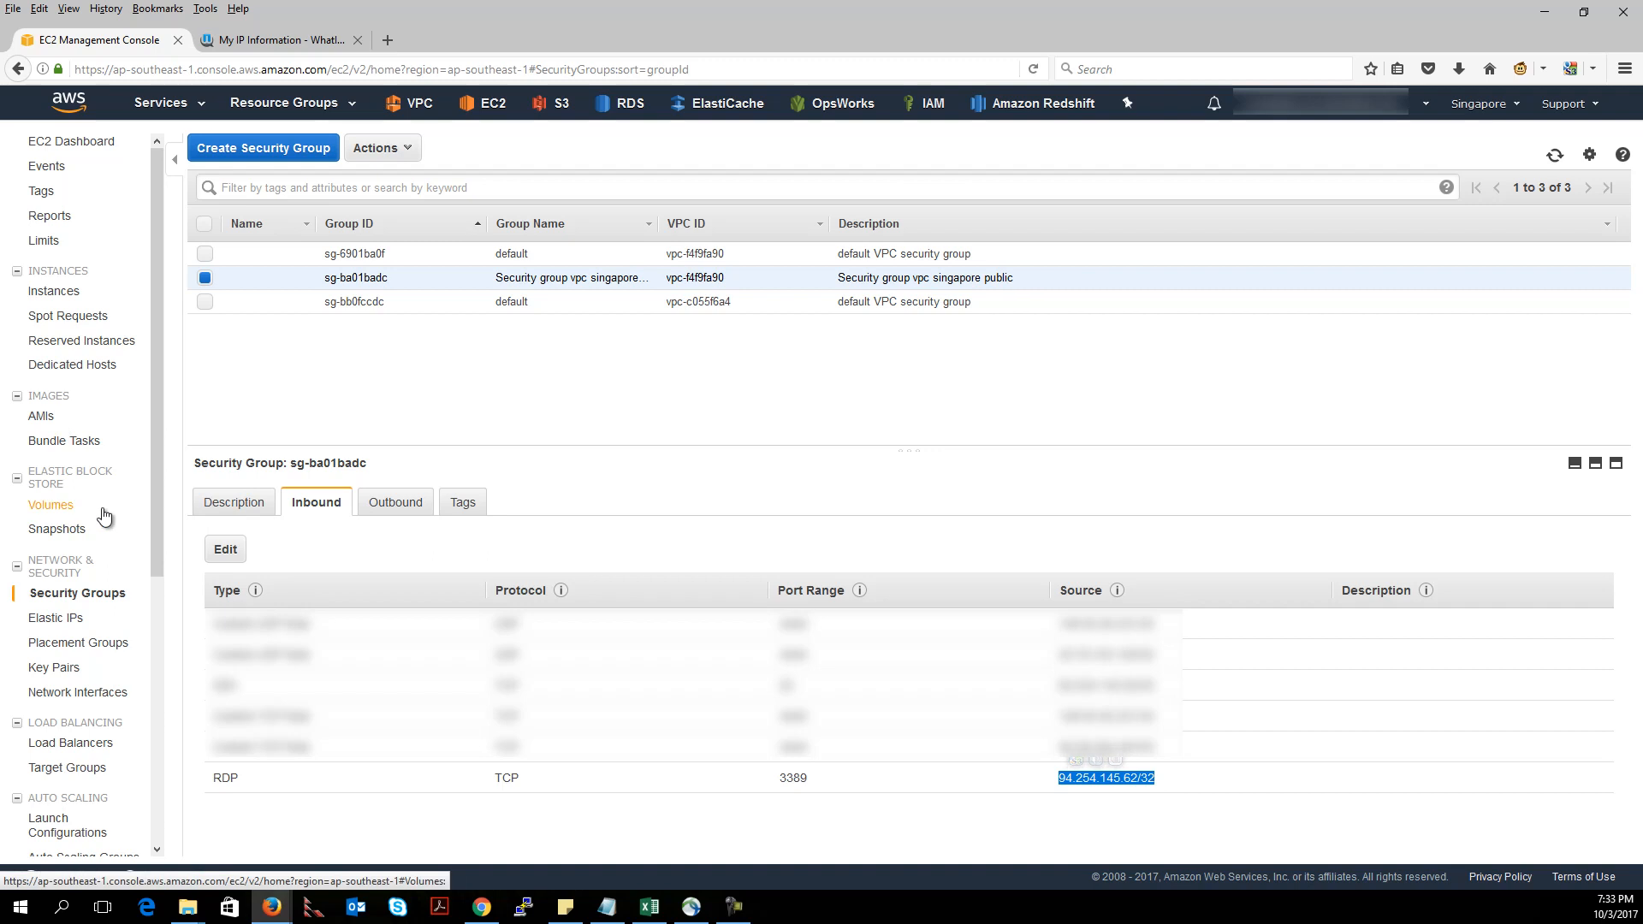
- Allocate a new Elastic IP address in the Singapore region
{"action": "left_click", "coordinate": [75, 618]}
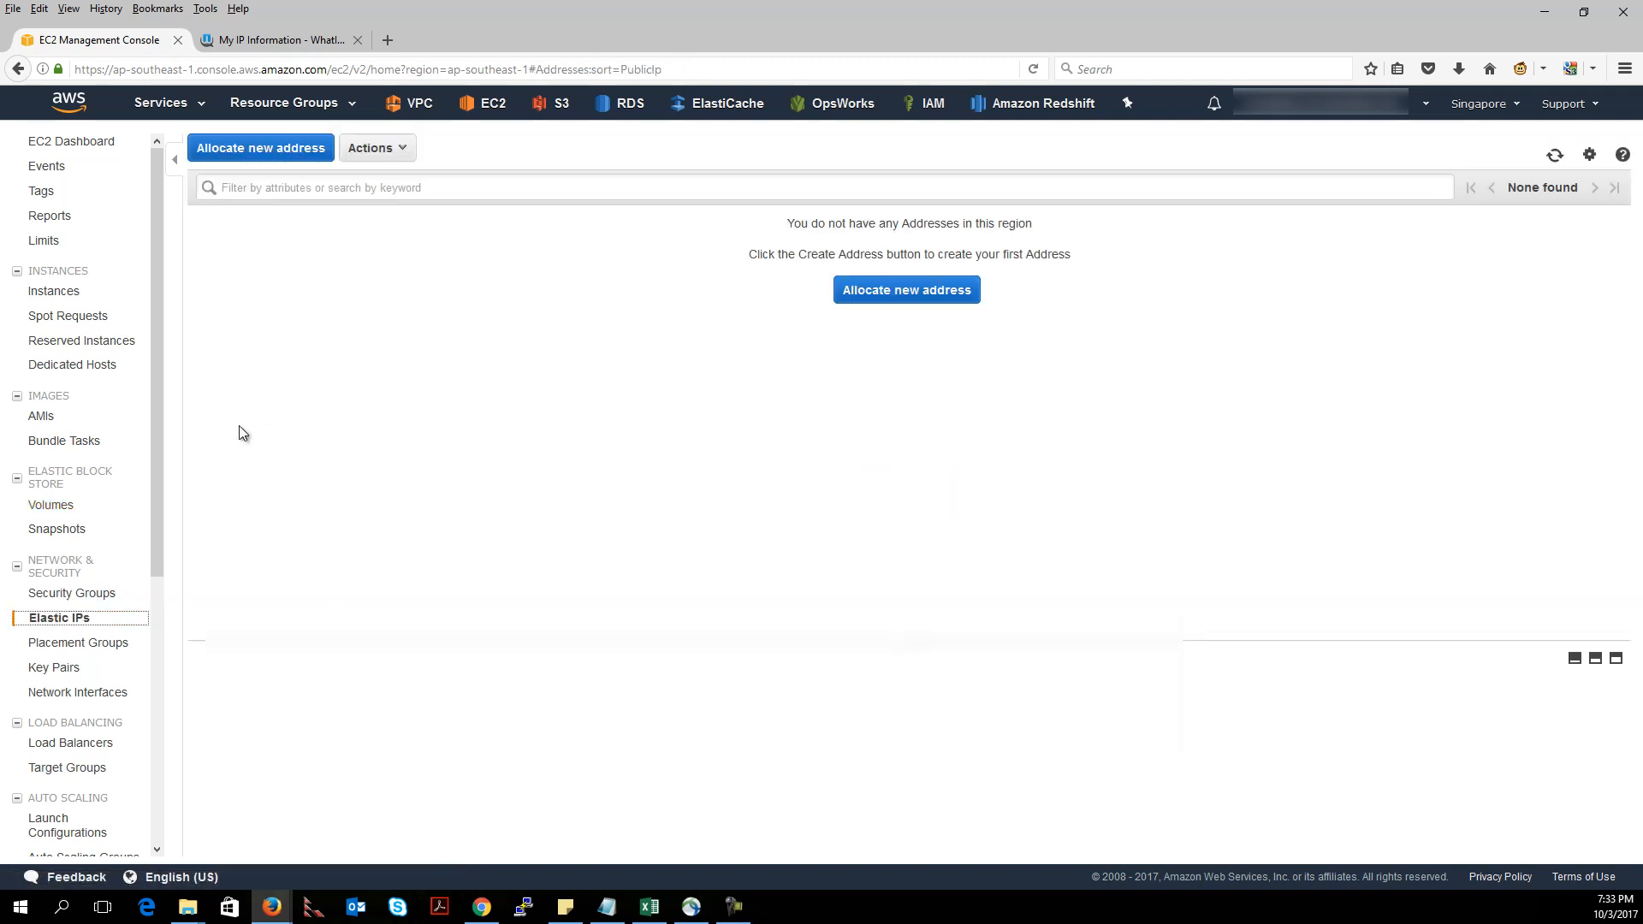
{"action": "left_click", "coordinate": [901, 296]}
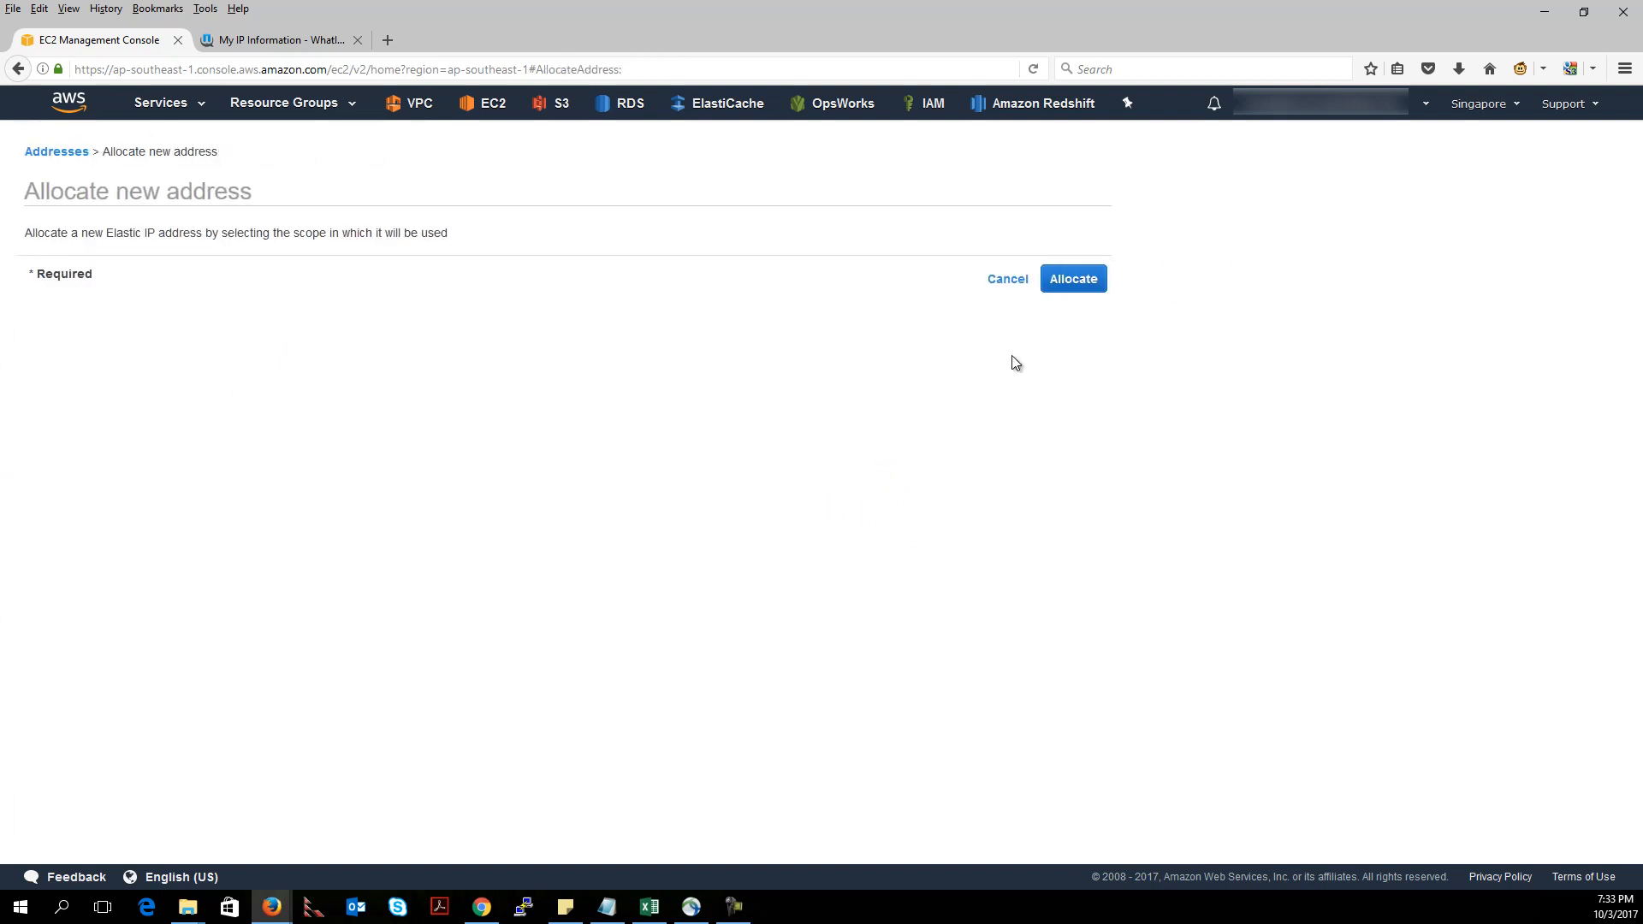
{"action": "left_click", "coordinate": [1075, 280]}
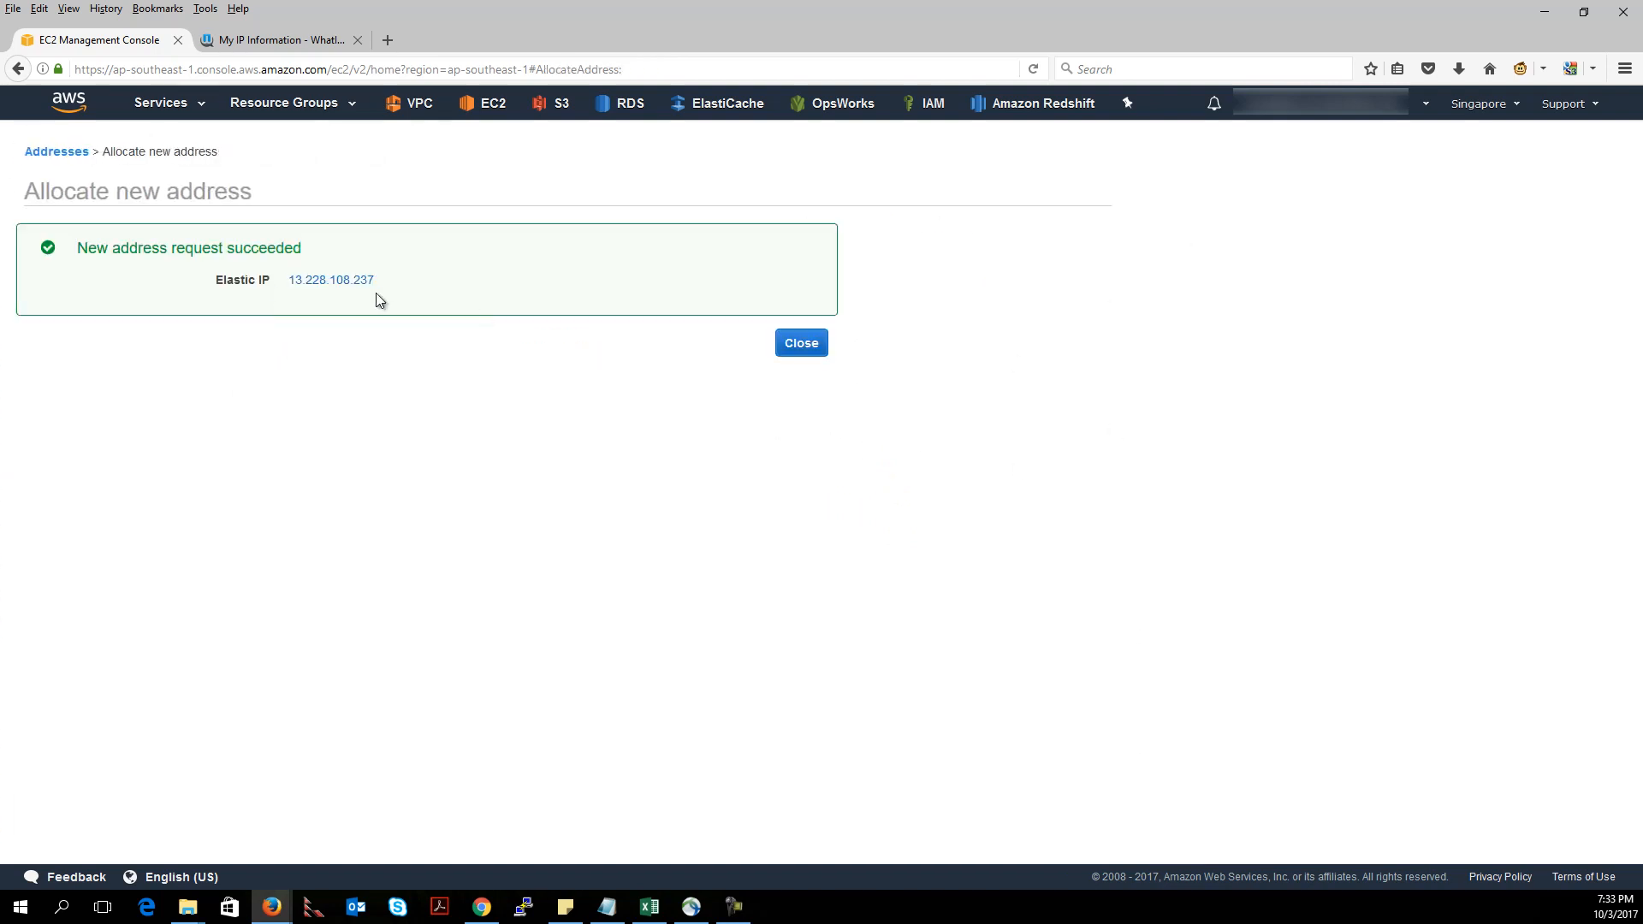
{"action": "left_click", "coordinate": [823, 346]}
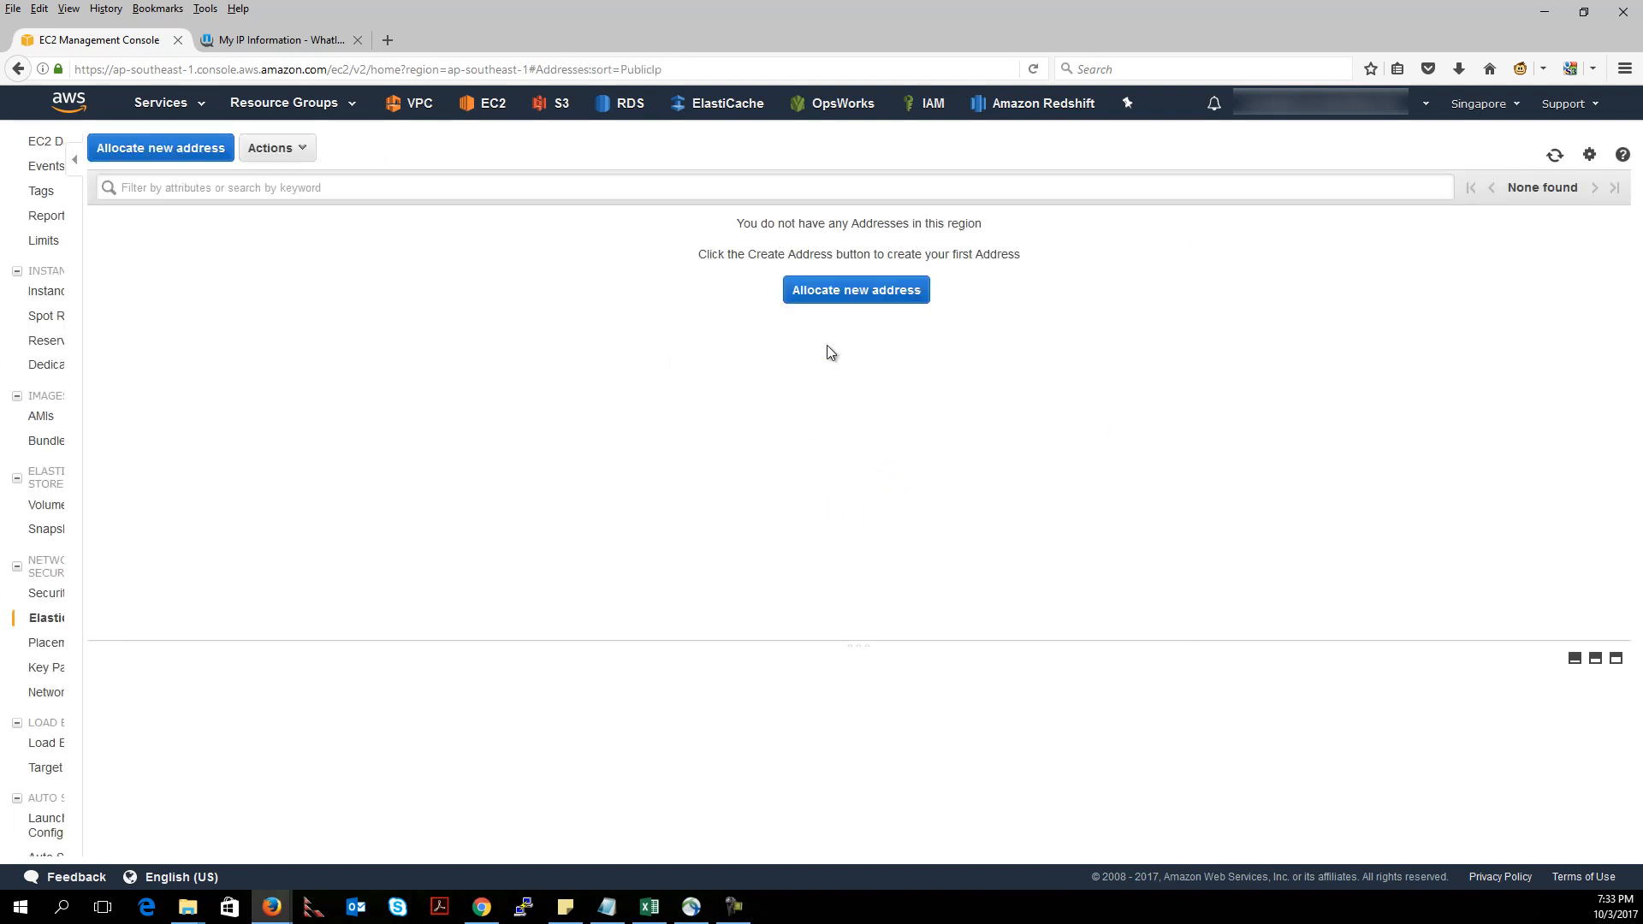
- Start launching a new EC2 instance and search the AWS Marketplace images for ami-2b9d3e44
{"action": "left_click", "coordinate": [69, 295]}
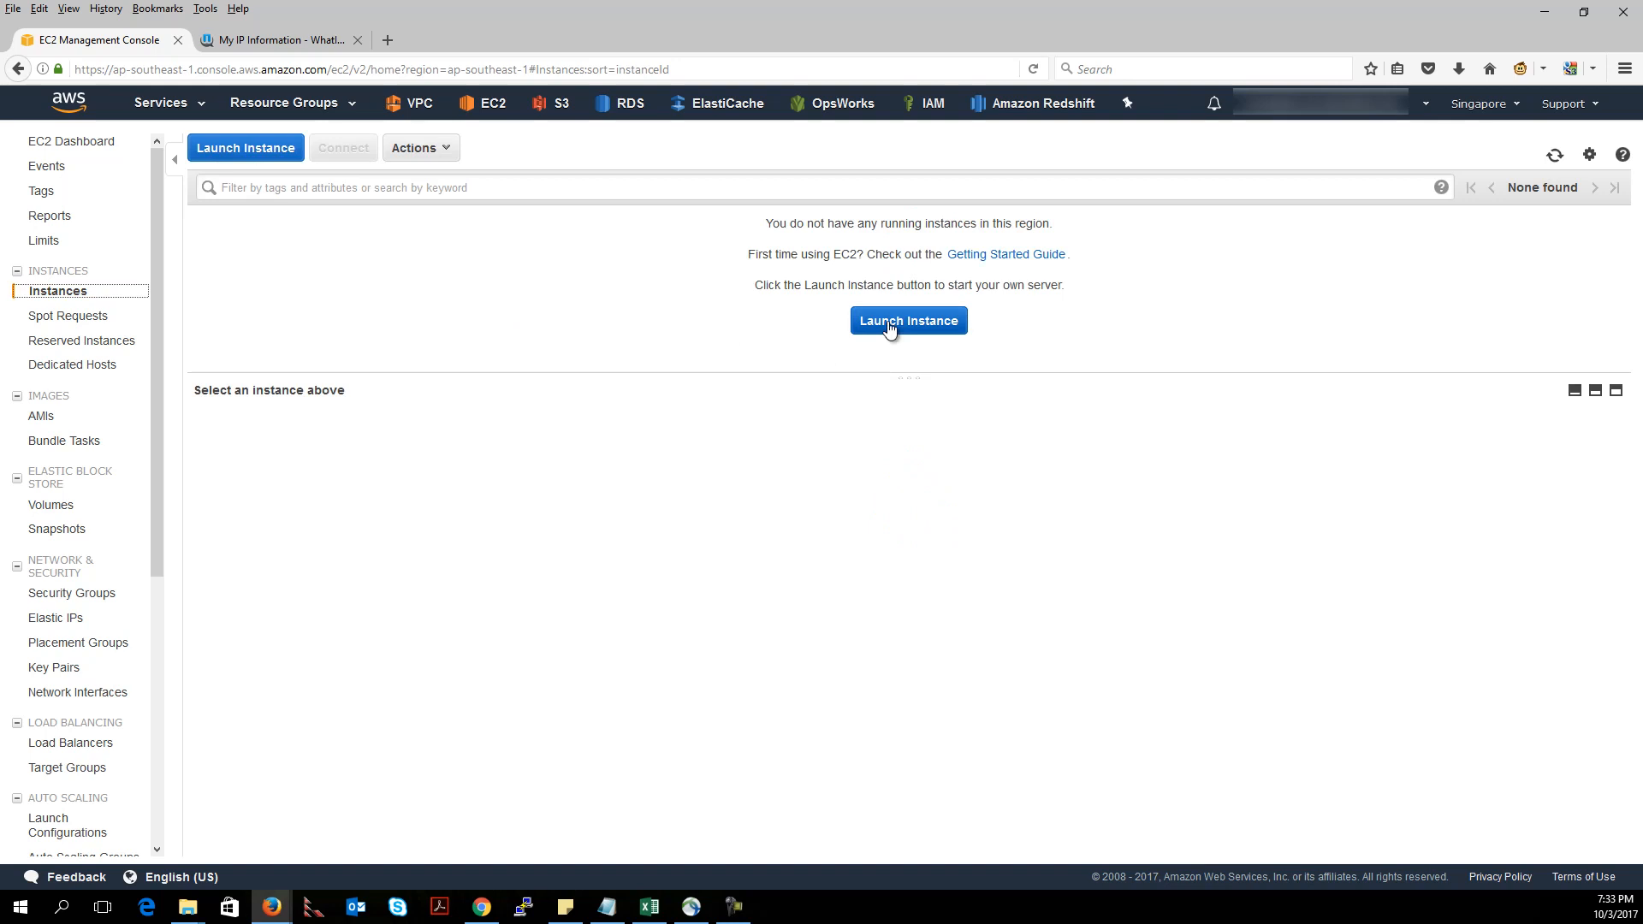
{"action": "left_click", "coordinate": [889, 322]}
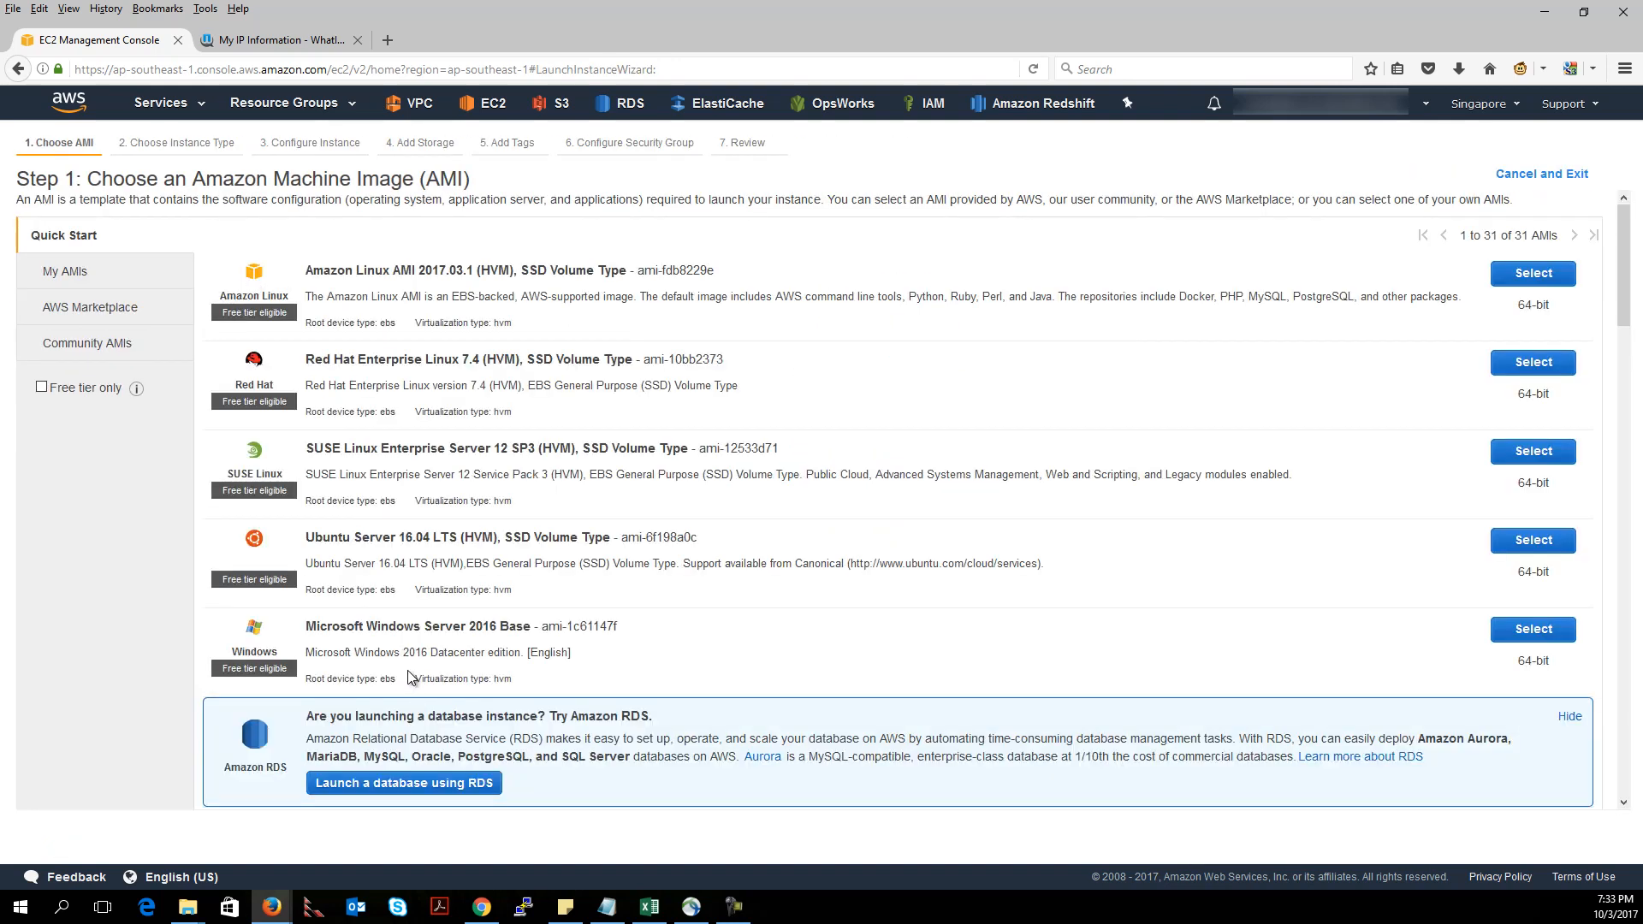
{"action": "left_click", "coordinate": [120, 319]}
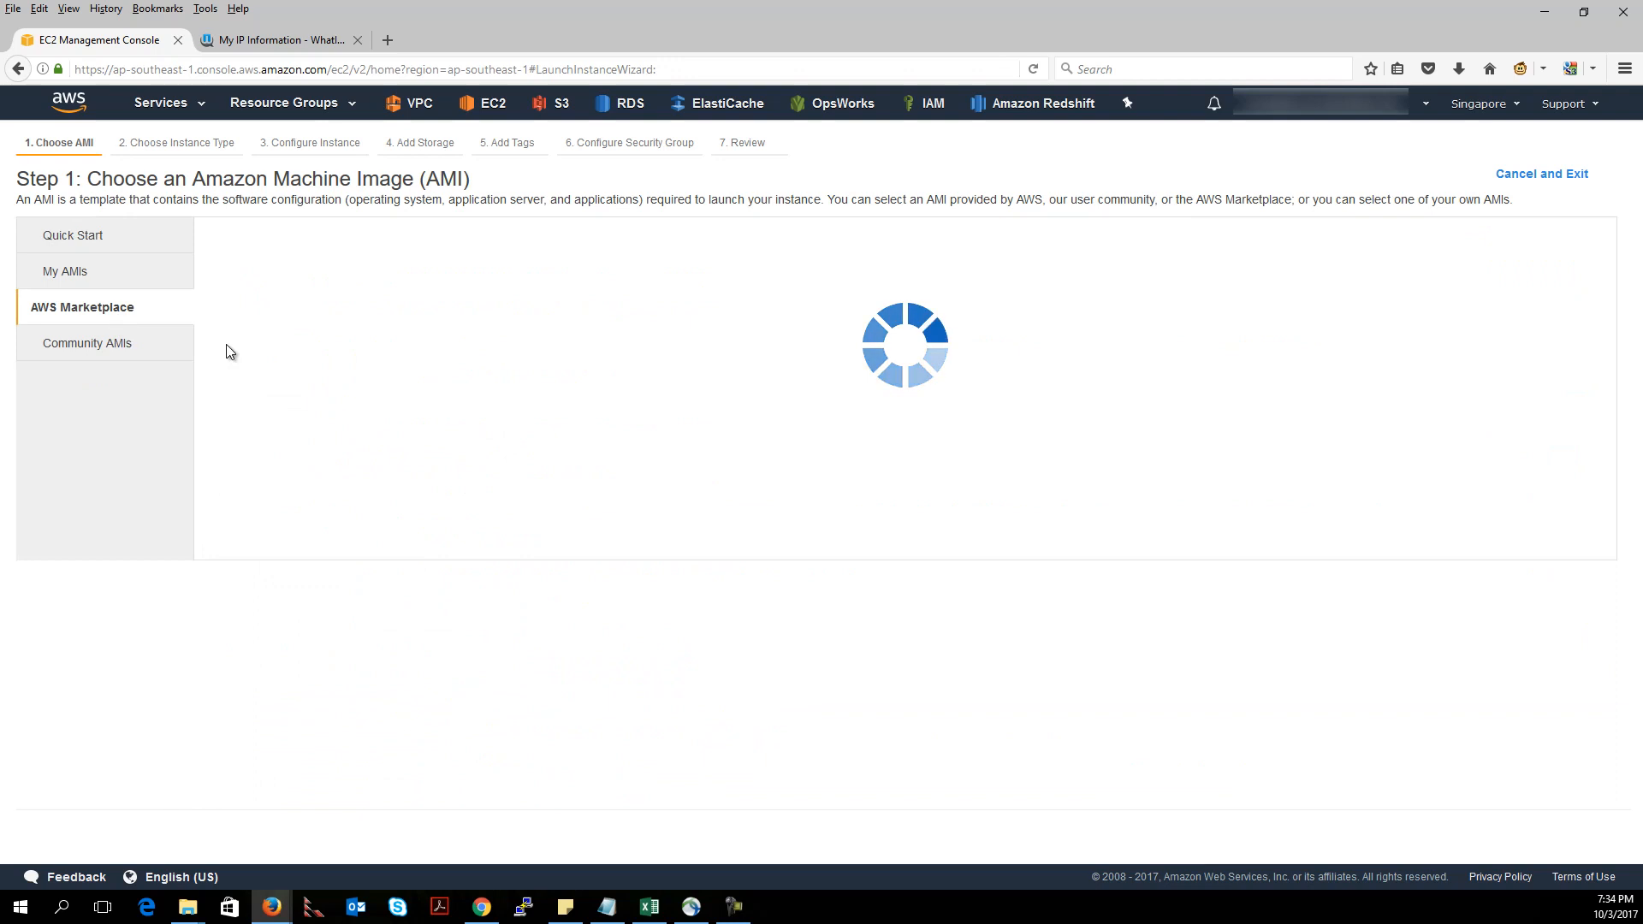
{"action": "key", "text": "alt+Tab"}
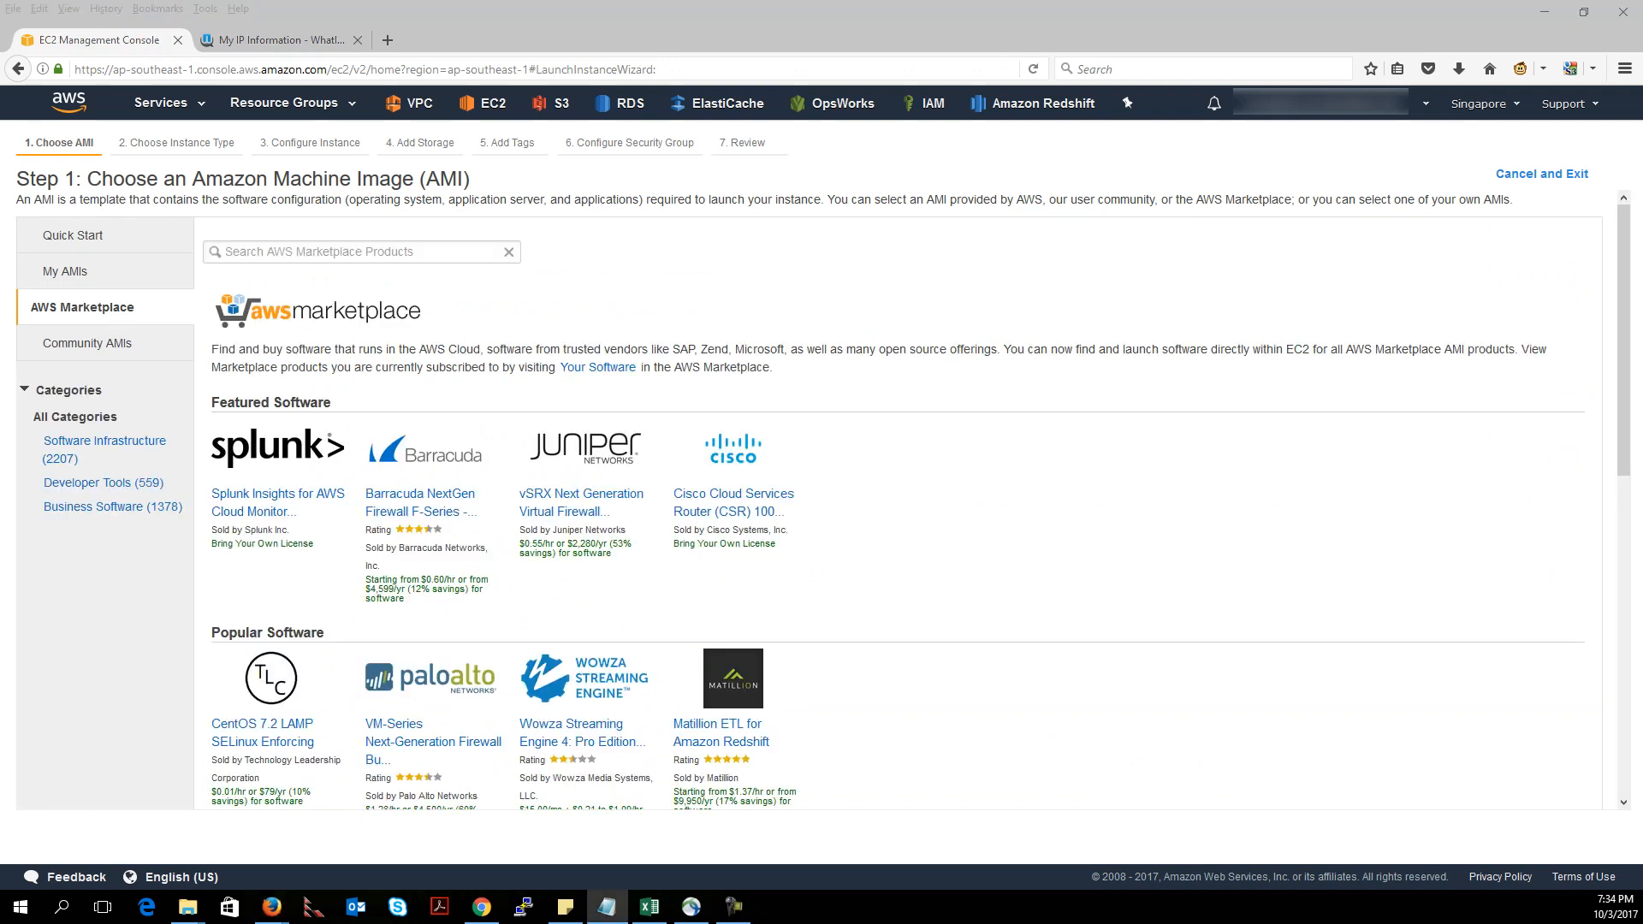
{"action": "left_click", "coordinate": [319, 256]}
{"action": "type", "text": "ami-2b9d3e44"}
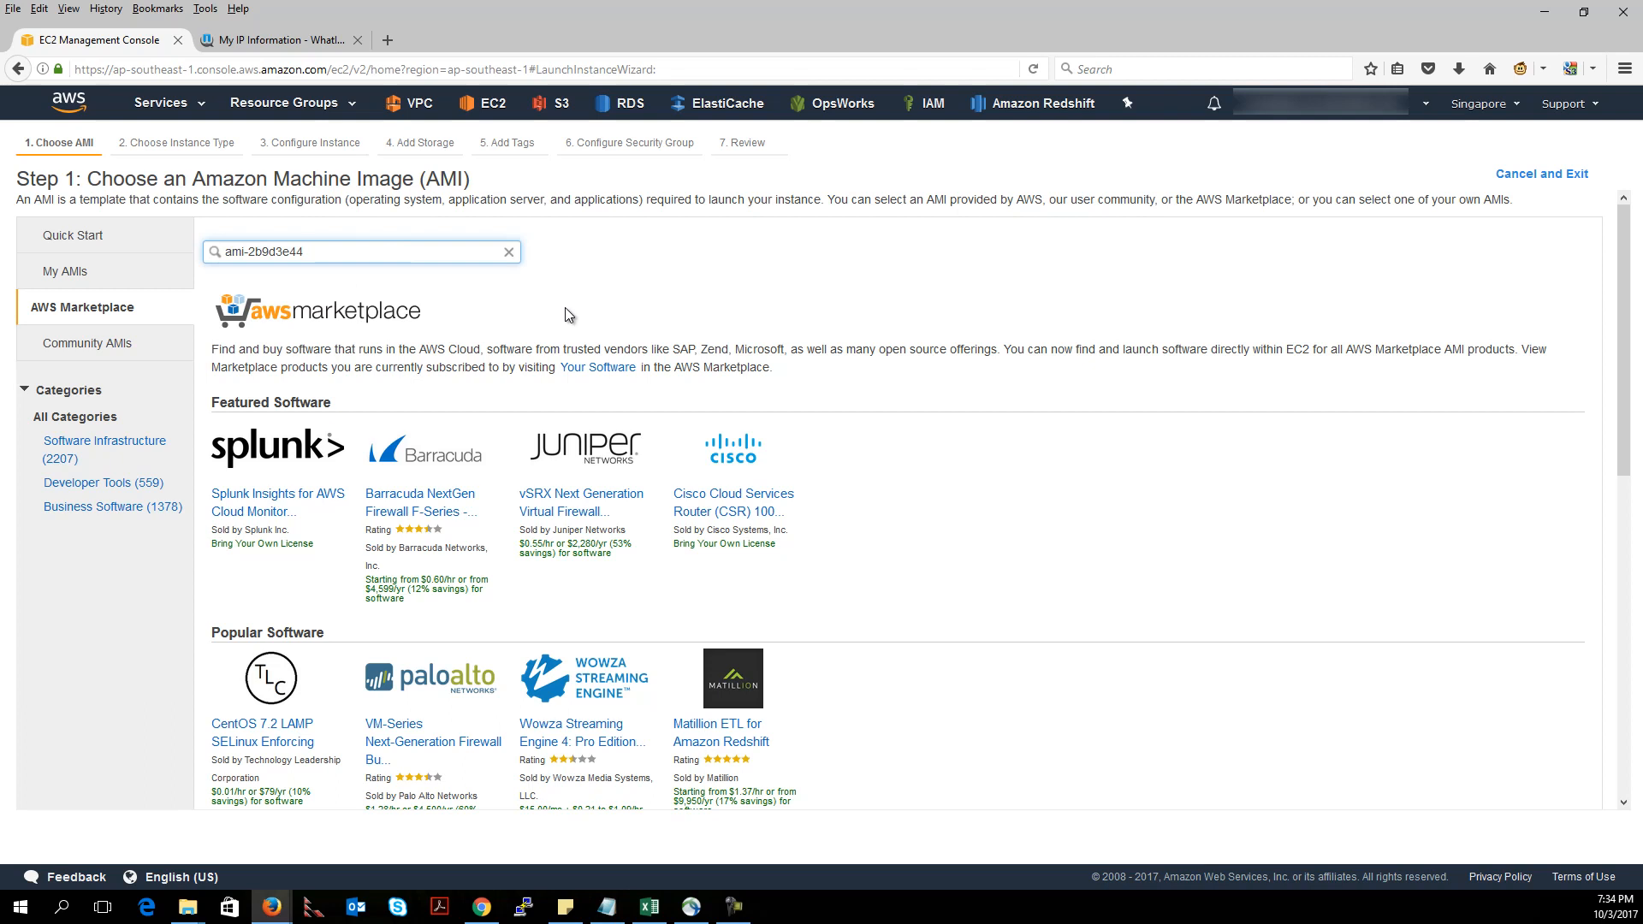
{"action": "key", "text": "Return"}
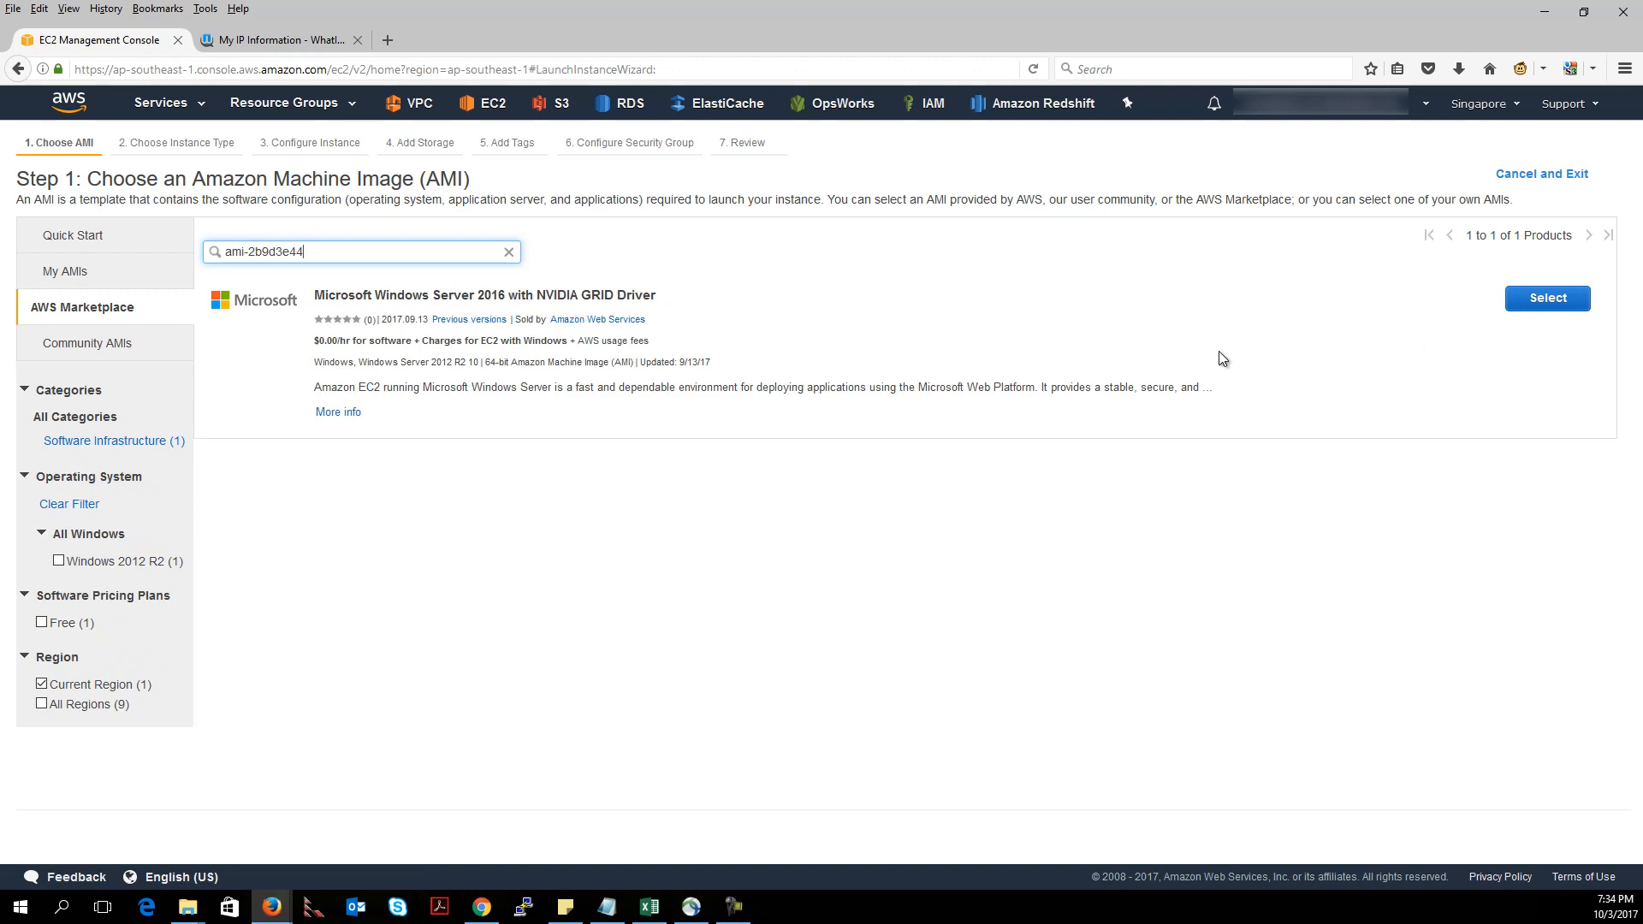
- Choose the Microsoft Windows Server 2016 with NVIDIA GRID Driver image, check its hourly fees and continue to the instance types
{"action": "left_click", "coordinate": [1578, 304]}
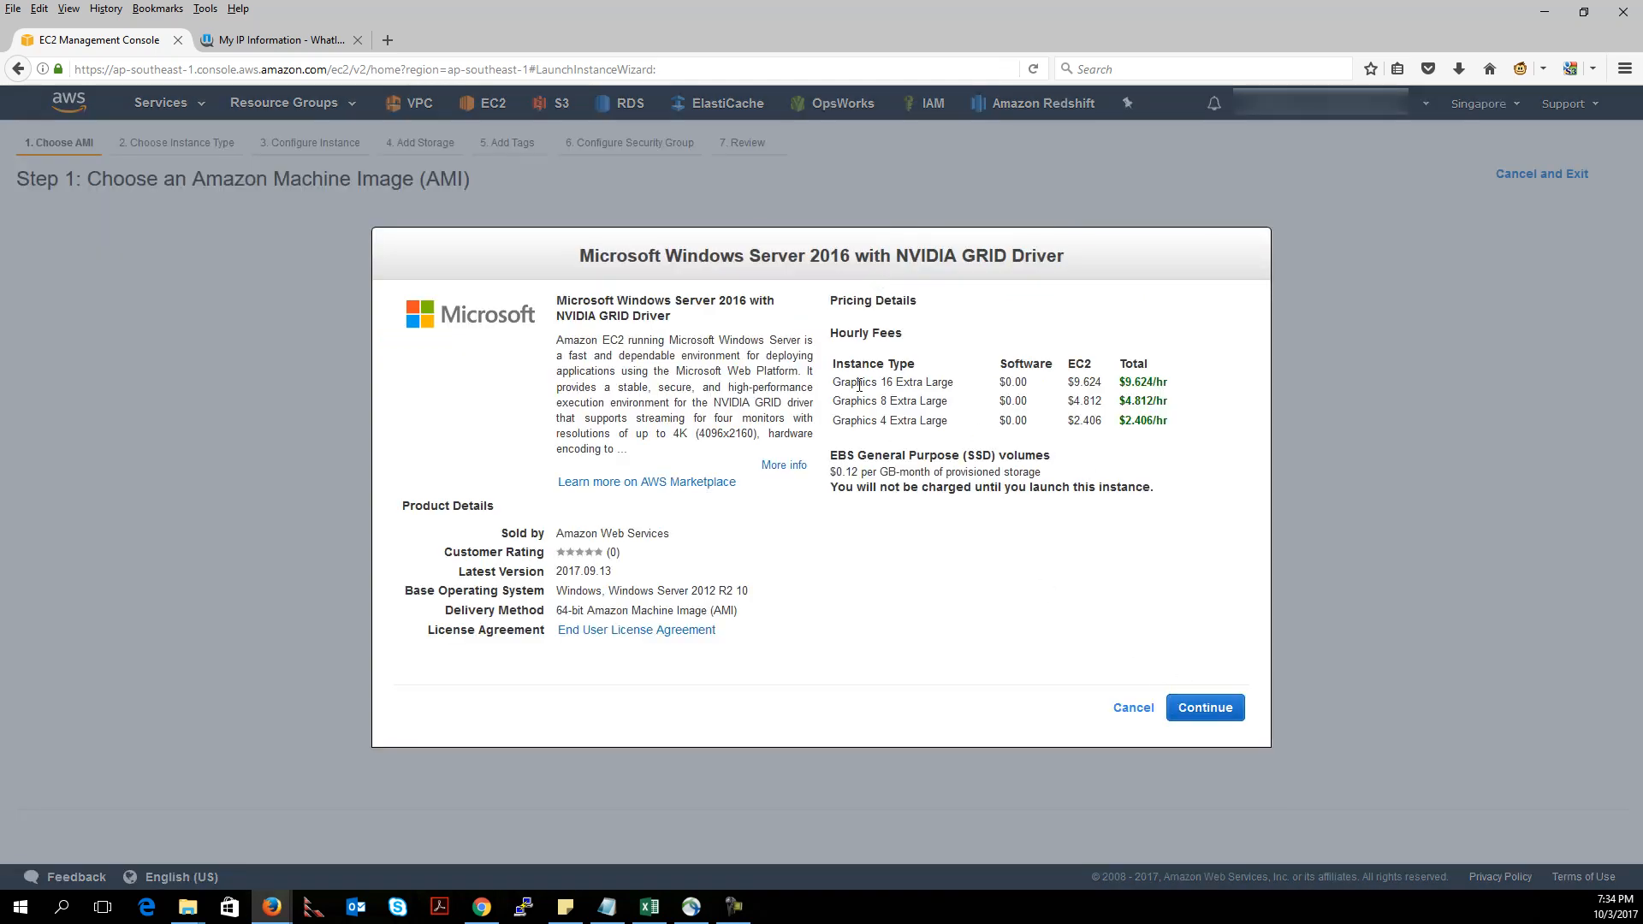
{"action": "left_click_drag", "start_coordinate": [836, 383], "coordinate": [958, 384]}
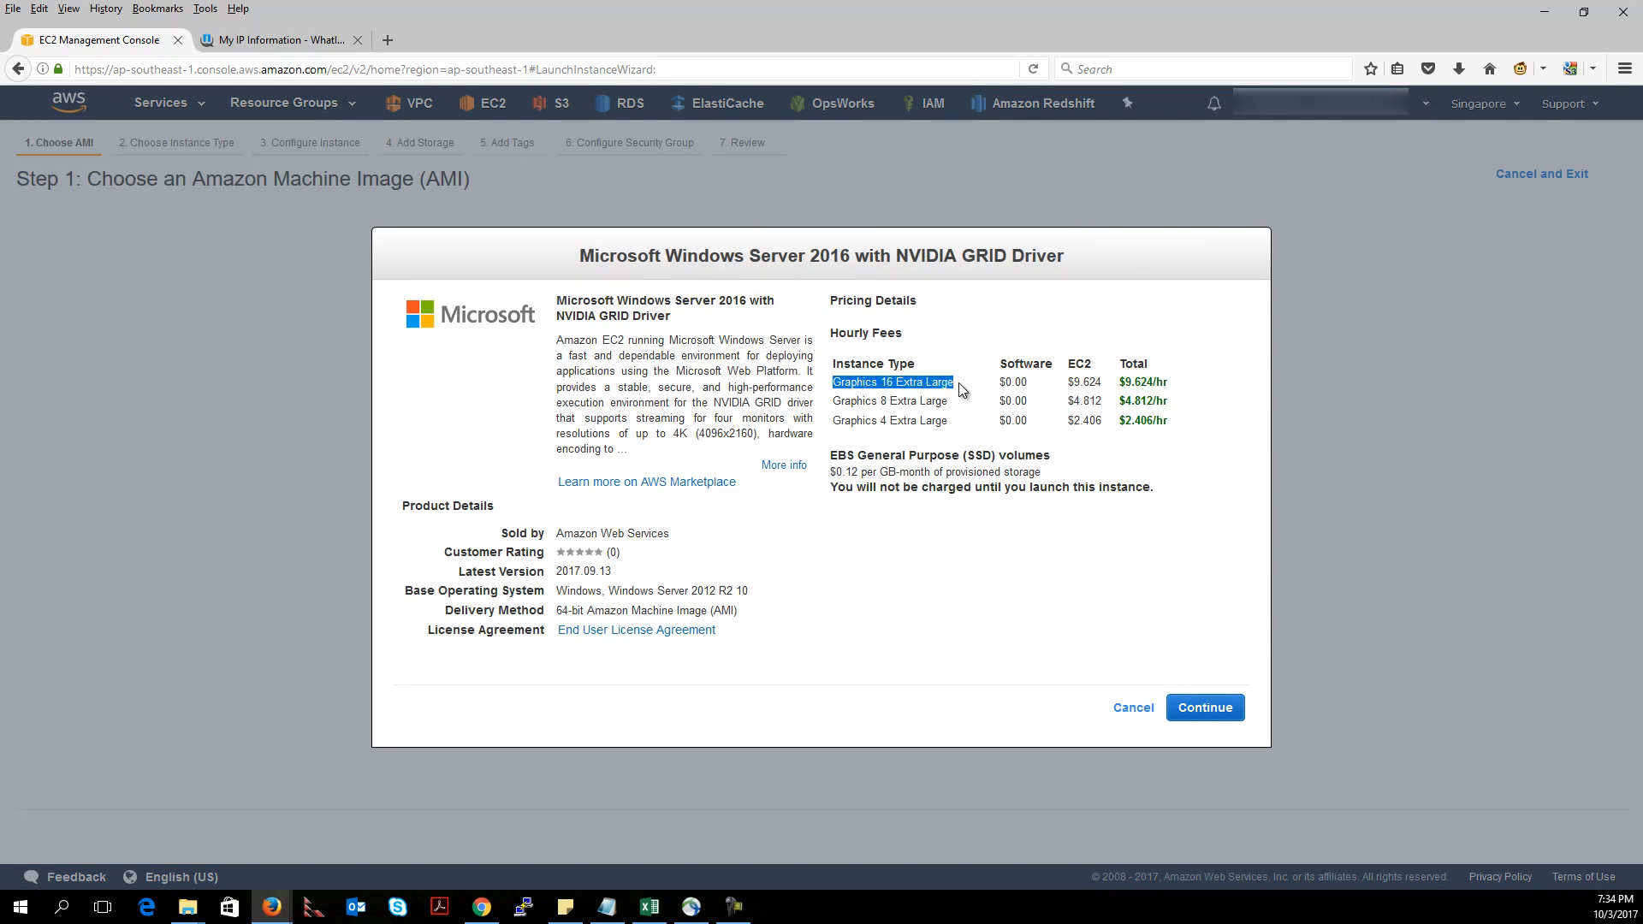
{"action": "left_click", "coordinate": [1210, 706]}
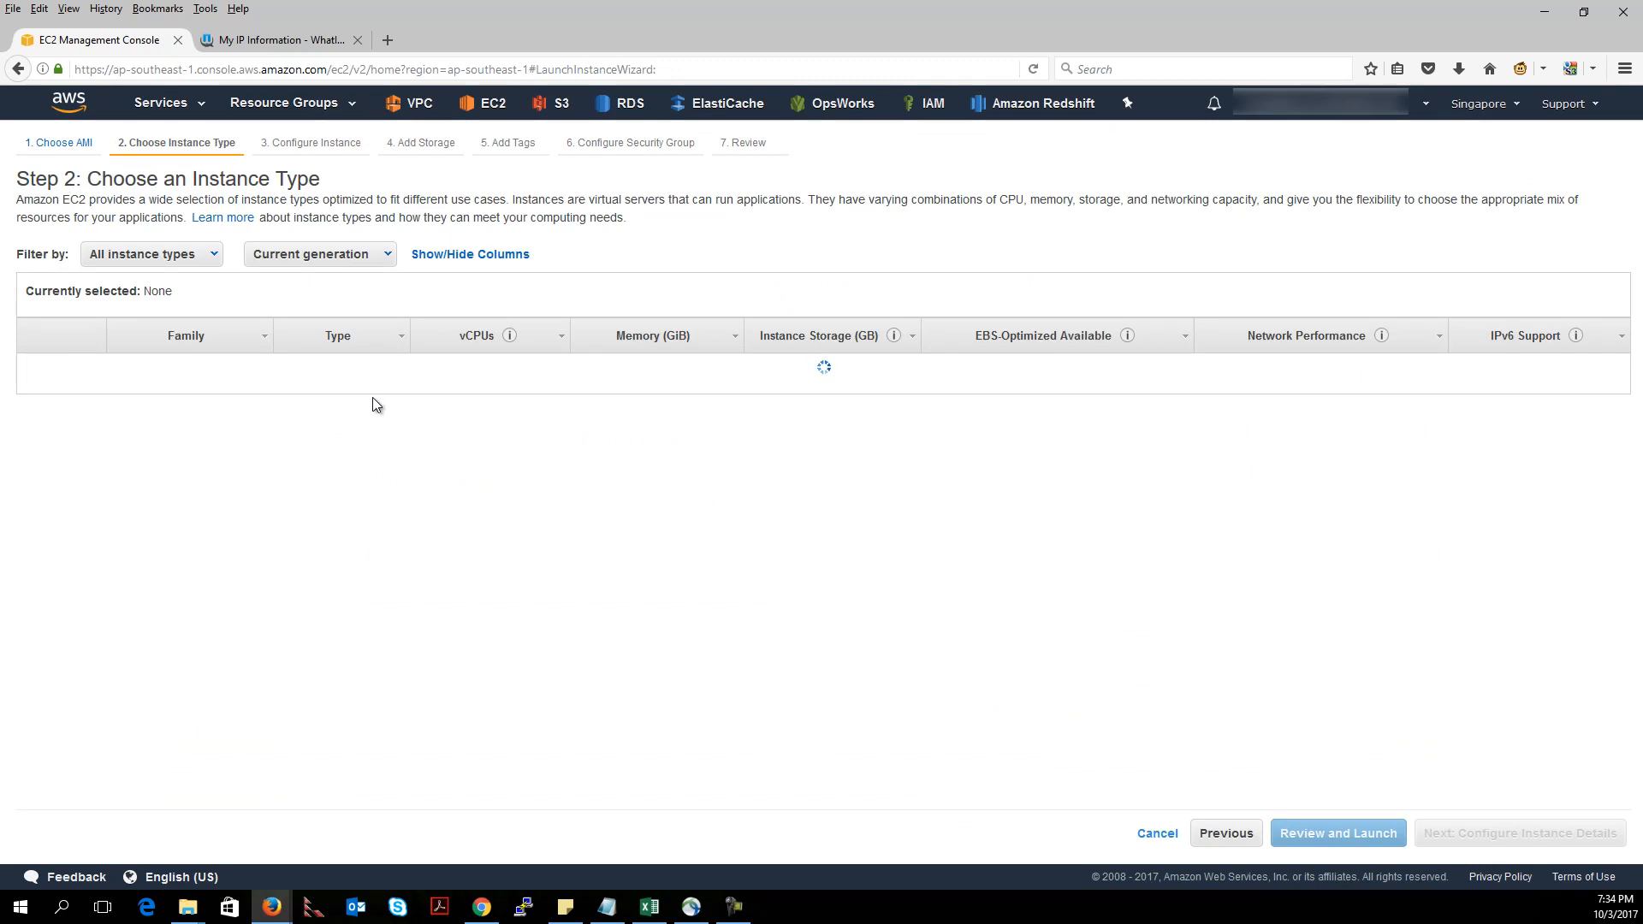
- Filter the instance types to GPU graphics, select g3.16xlarge and continue to the instance details
{"action": "scroll", "coordinate": [48, 392], "scroll_direction": "down", "scroll_amount": 6}
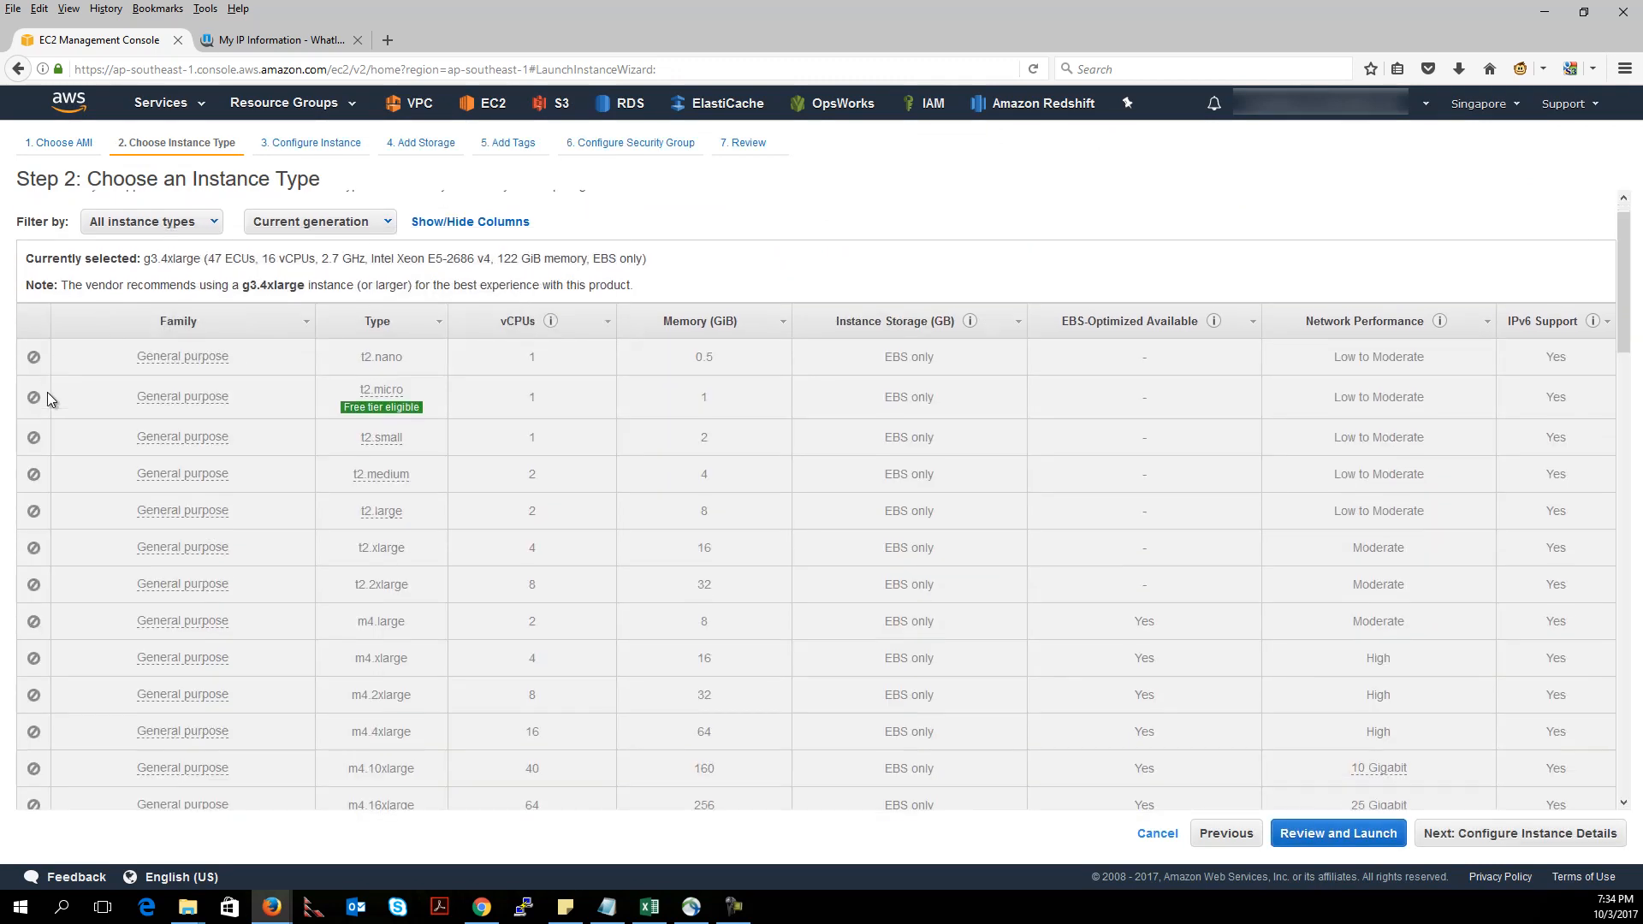
{"action": "scroll", "coordinate": [48, 392], "scroll_direction": "up", "scroll_amount": 6}
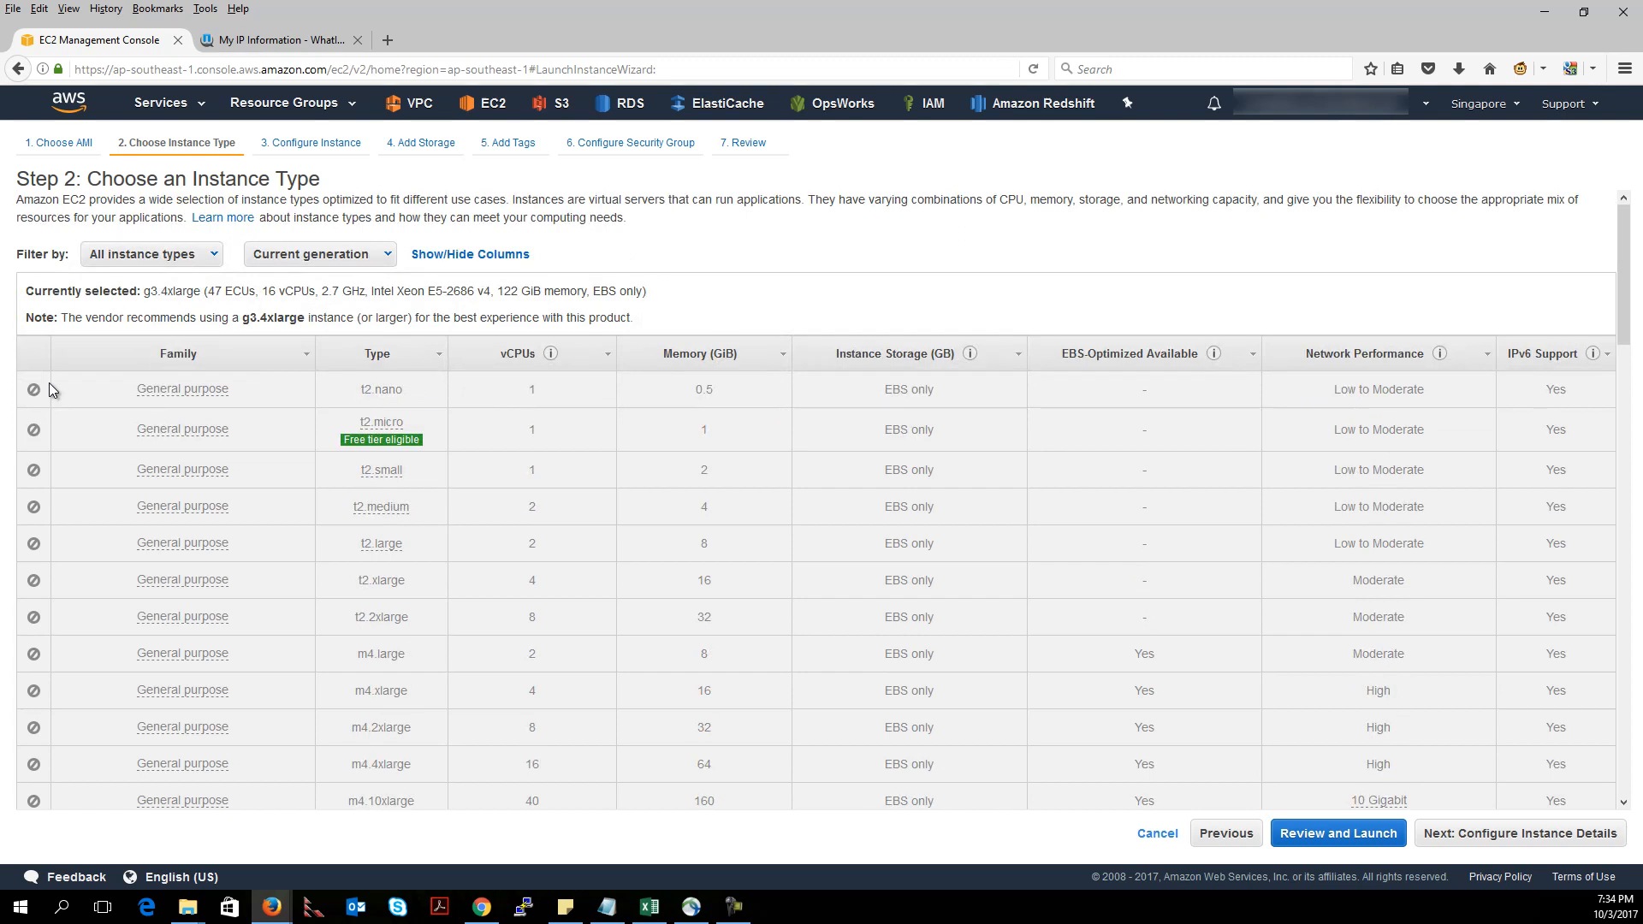
{"action": "scroll", "coordinate": [49, 385], "scroll_direction": "down", "scroll_amount": 6}
{"action": "scroll", "coordinate": [59, 387], "scroll_direction": "up", "scroll_amount": 6}
{"action": "left_click", "coordinate": [214, 255]}
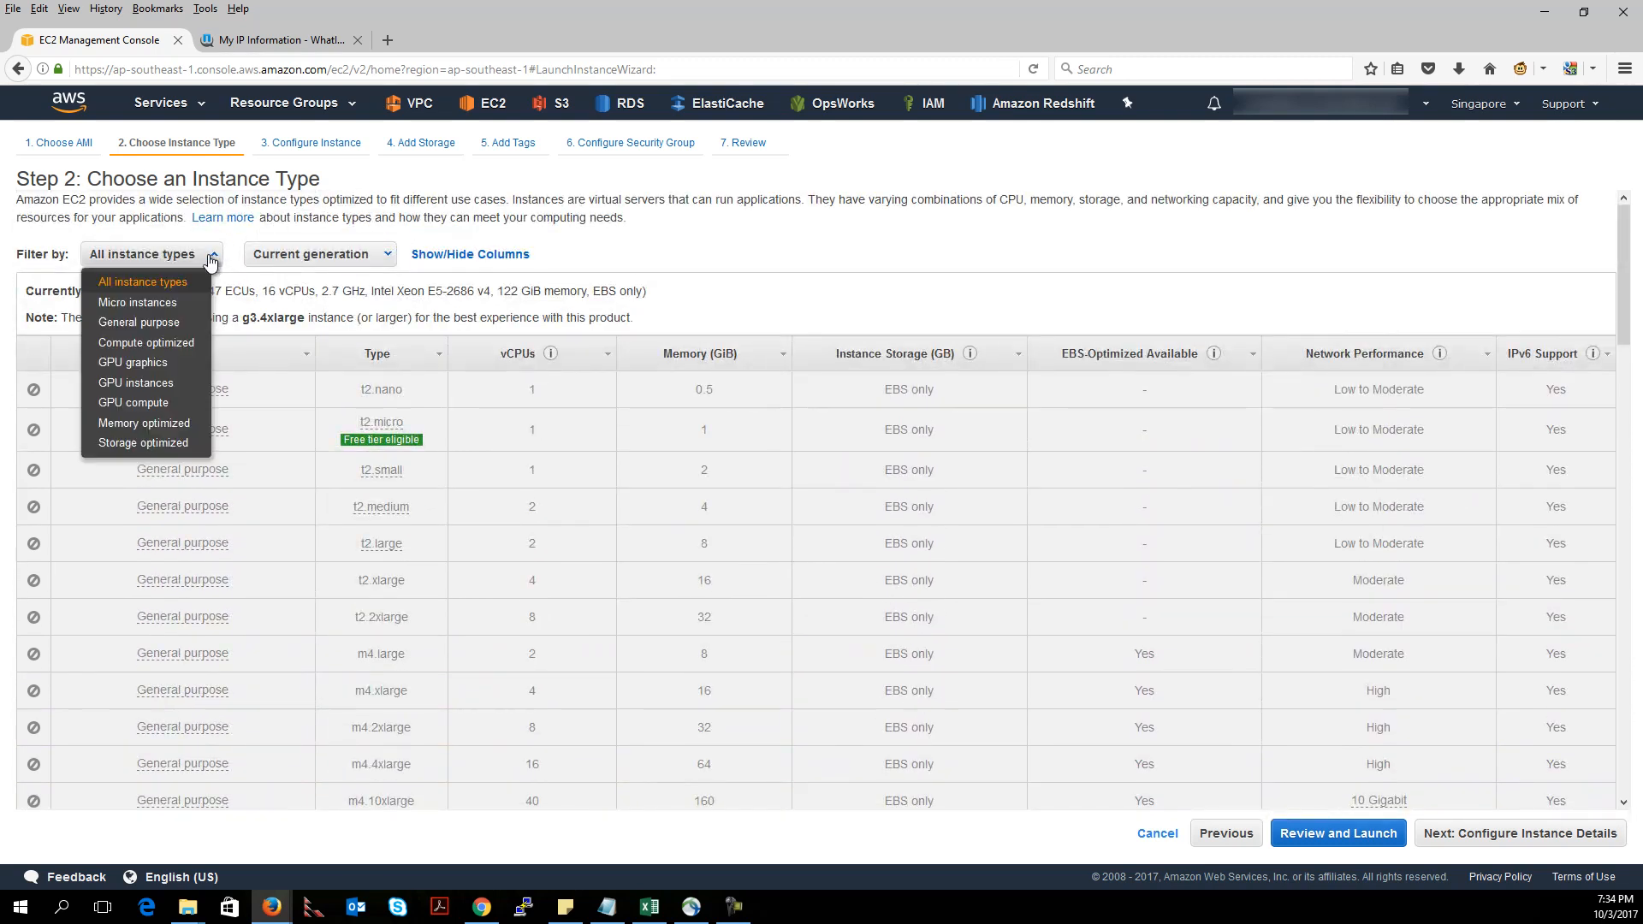
{"action": "left_click", "coordinate": [162, 363]}
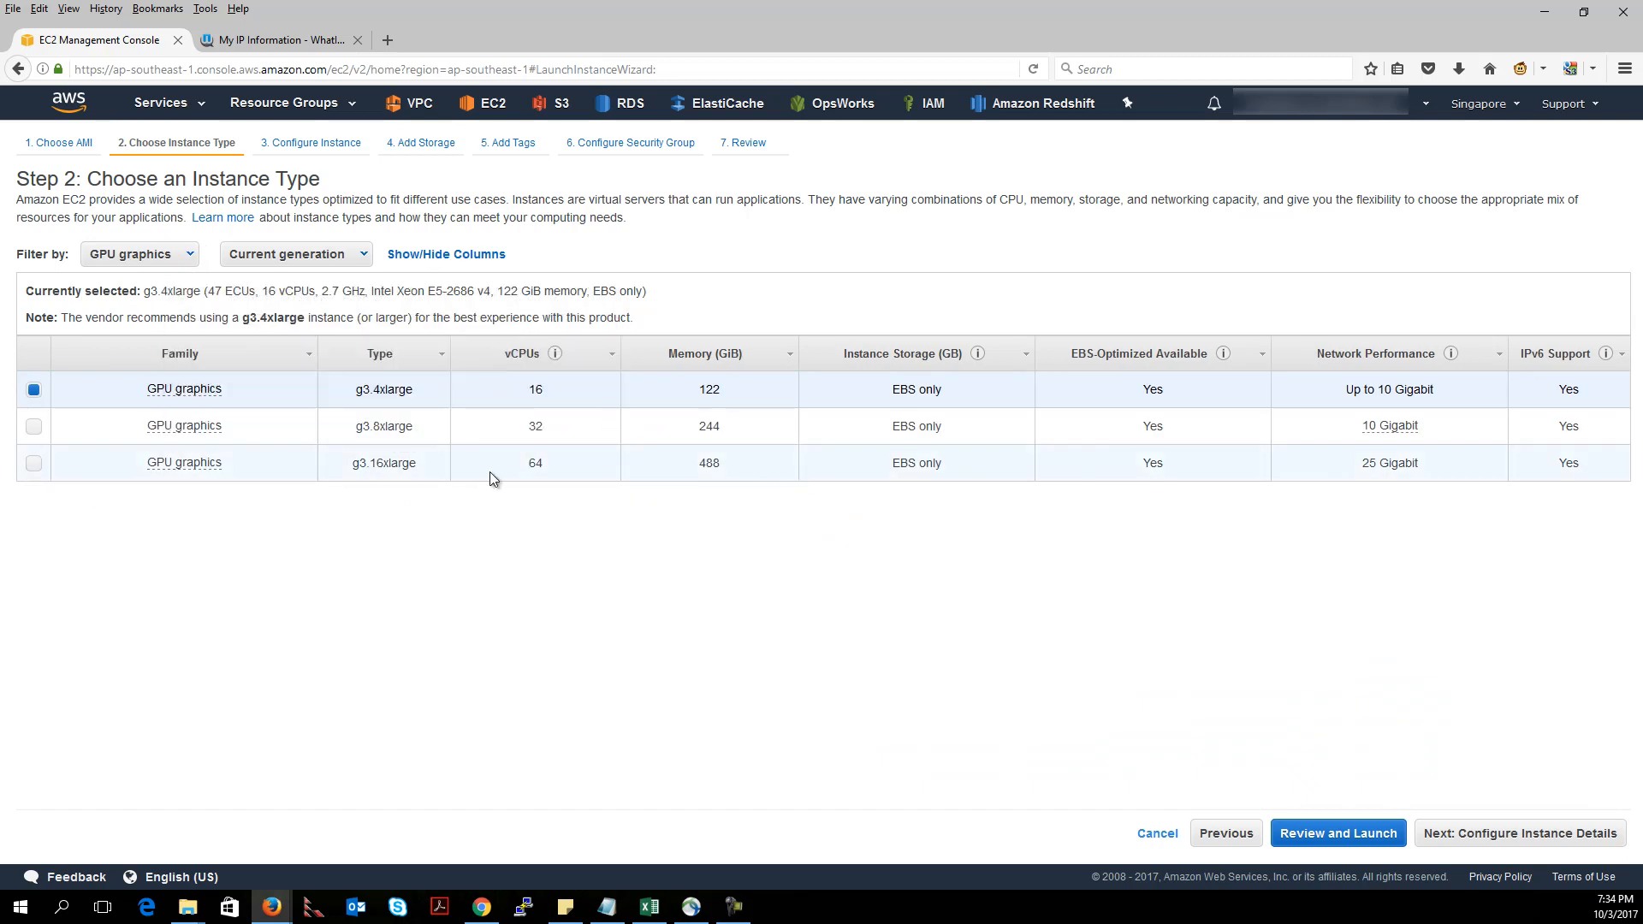
{"action": "left_click", "coordinate": [35, 465]}
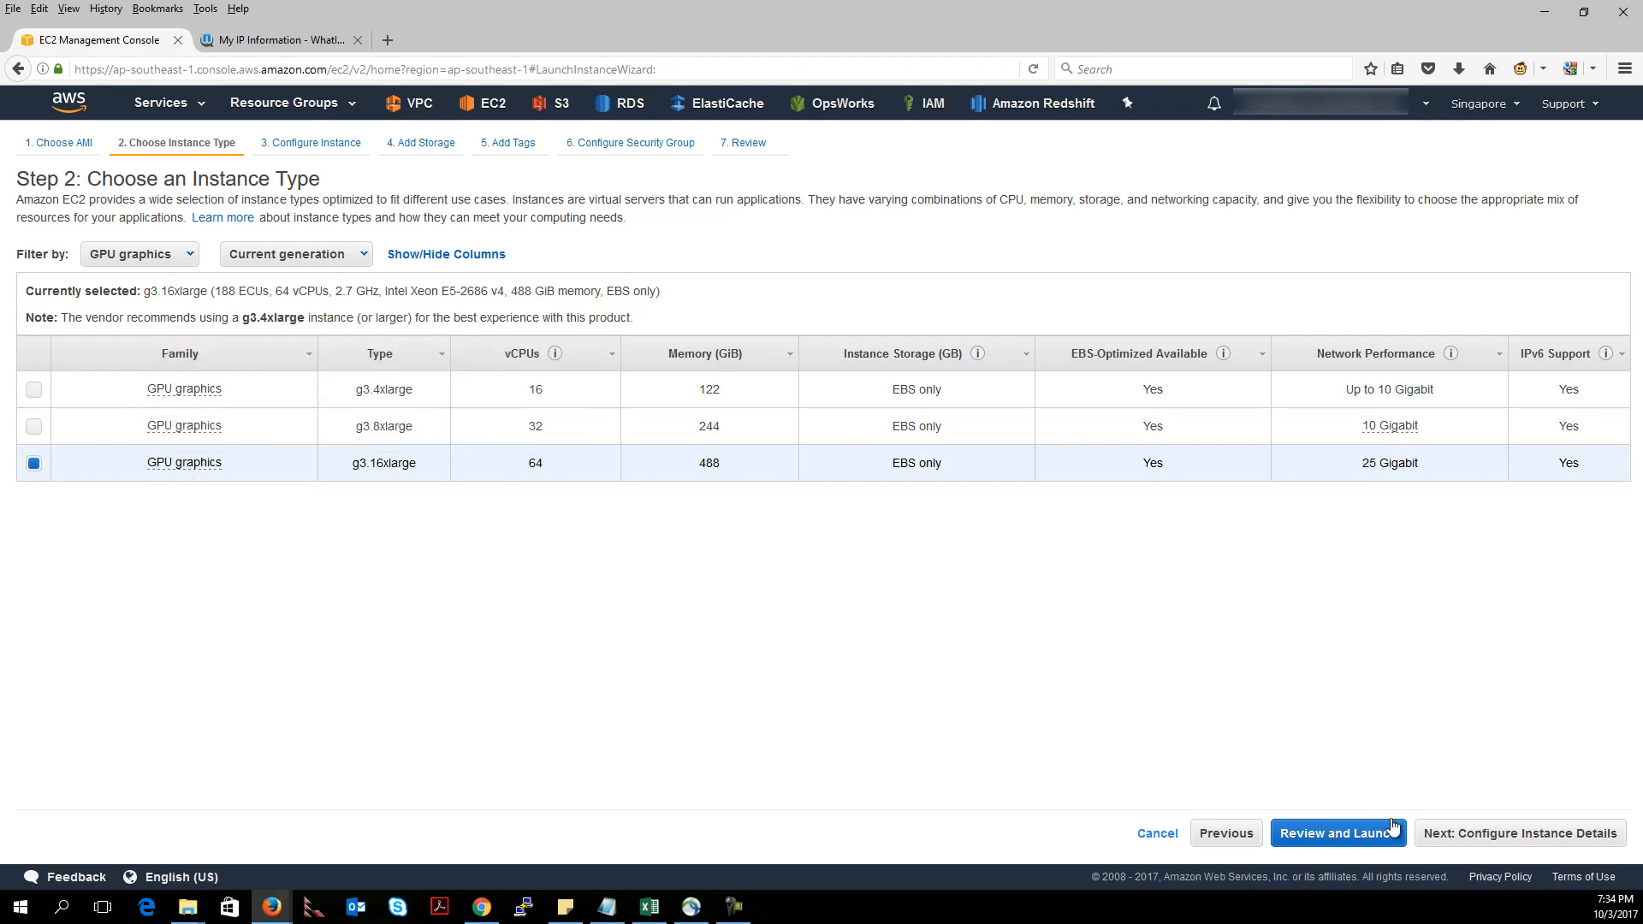
{"action": "left_click", "coordinate": [1493, 835]}
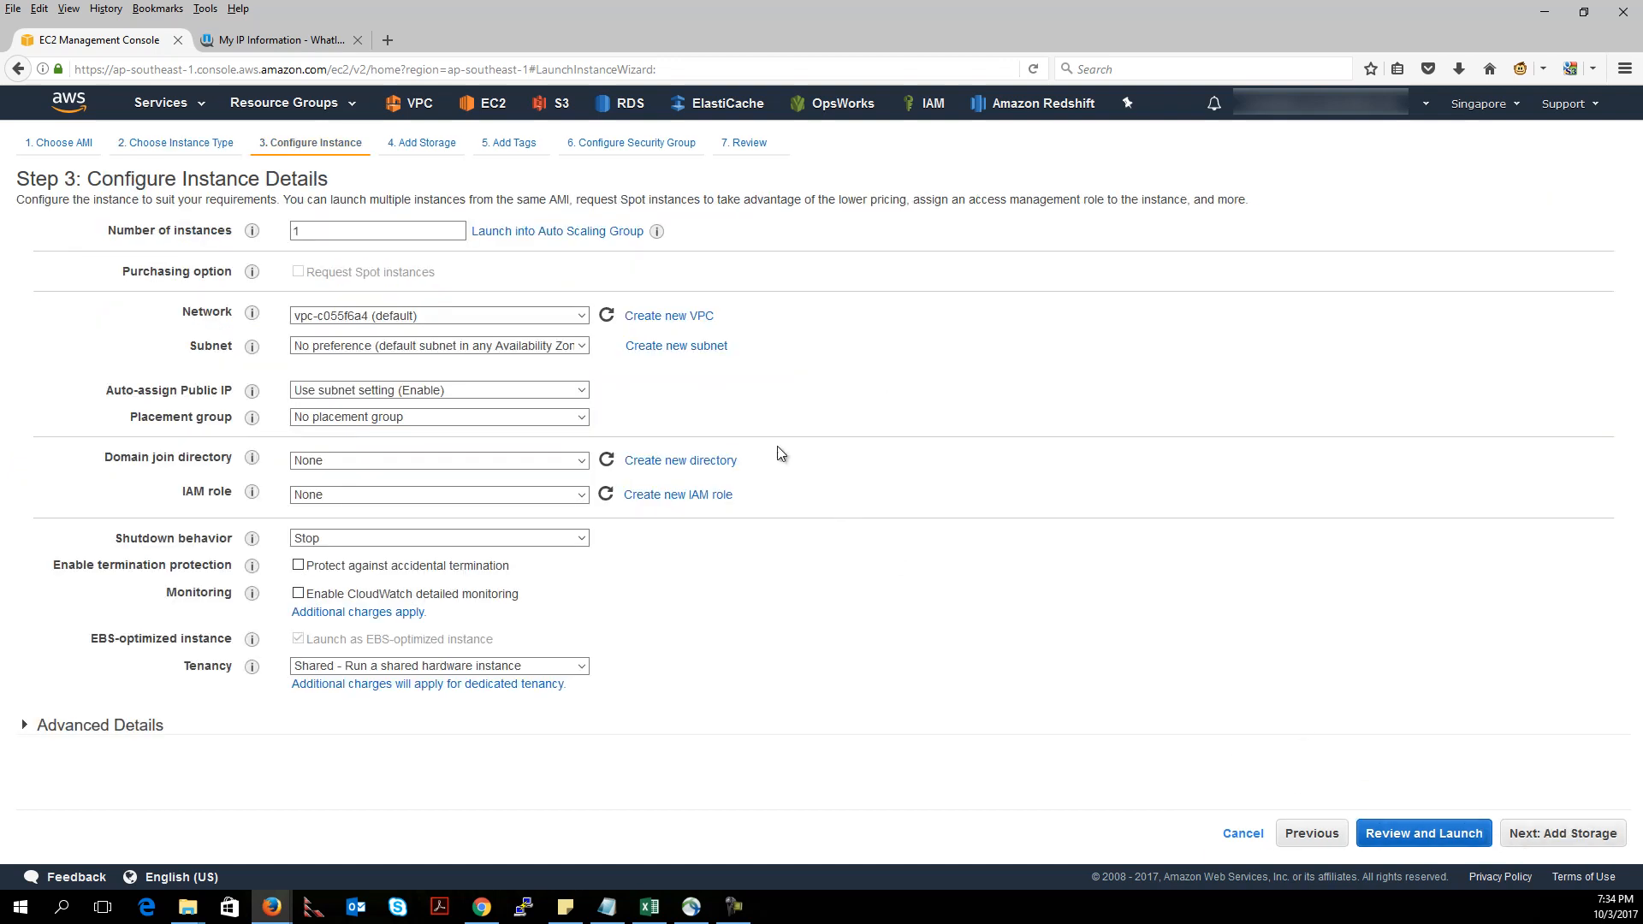
- Place the instance in the VPC-Singapore-GPU network with its public subnet and enable auto-assignment of a public IP
{"action": "left_click", "coordinate": [548, 316]}
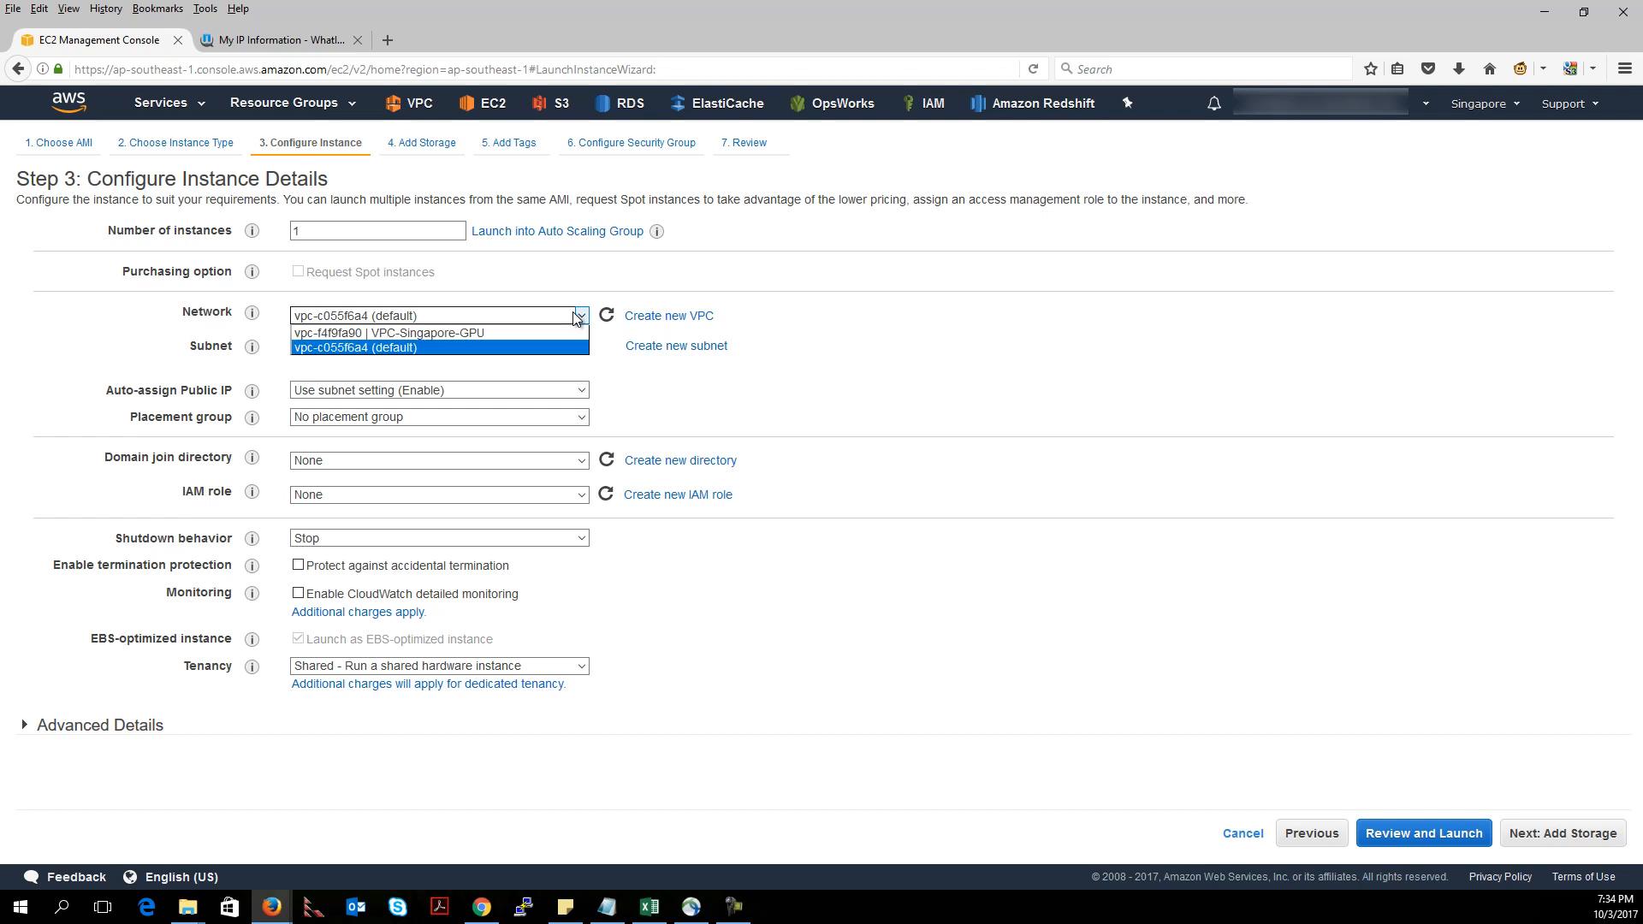
{"action": "left_click", "coordinate": [409, 333]}
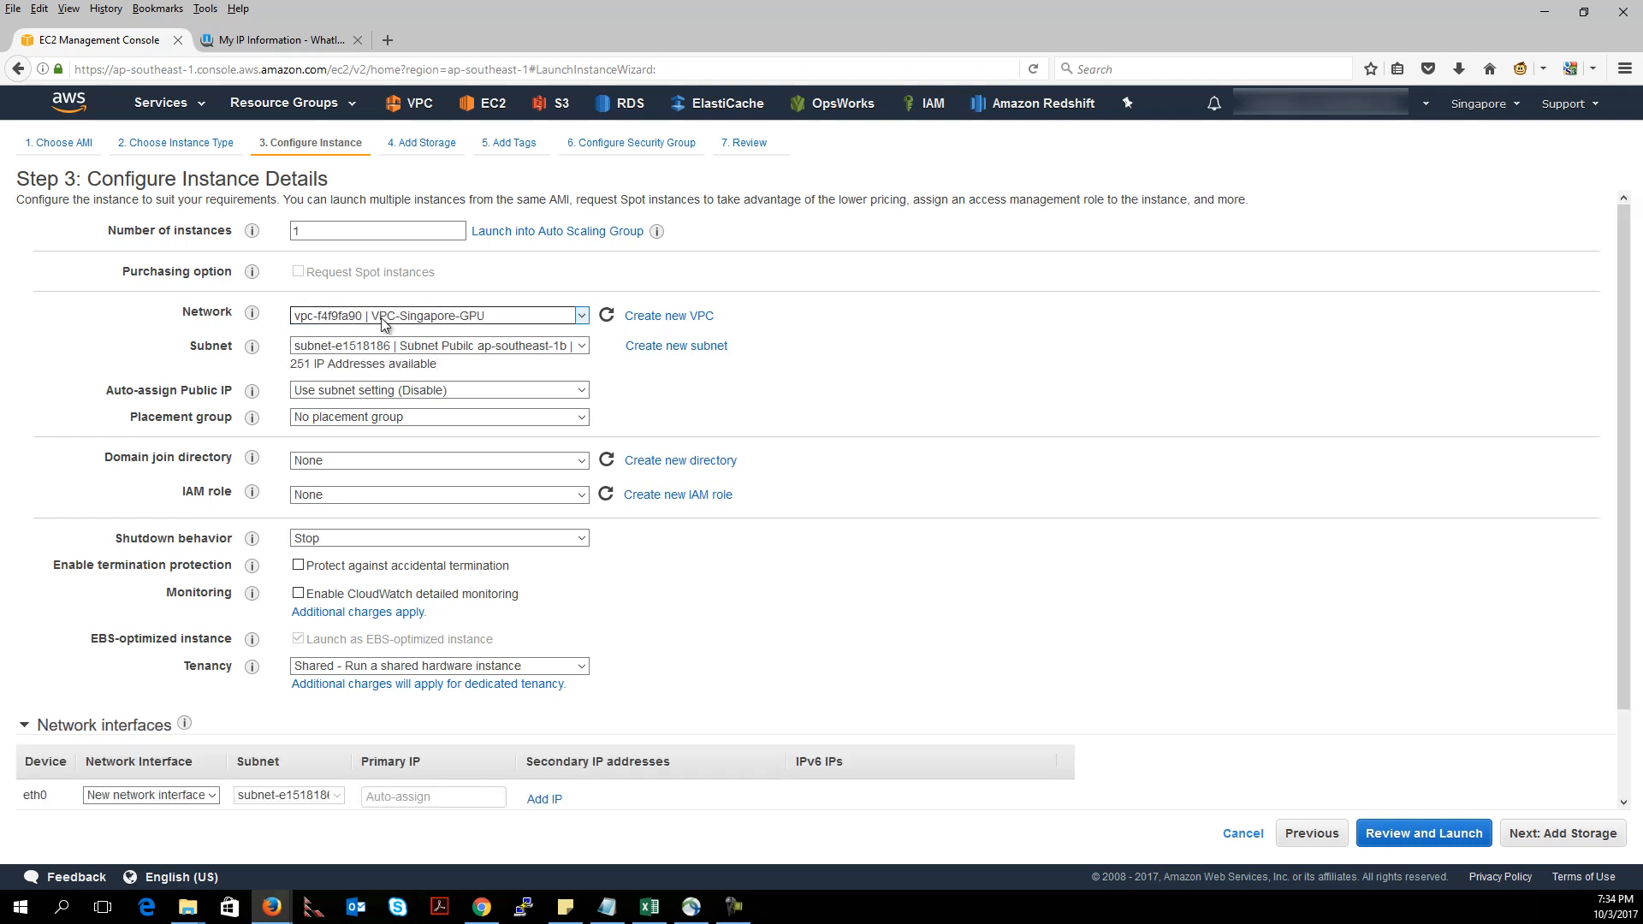
{"action": "left_click", "coordinate": [546, 344]}
{"action": "left_click", "coordinate": [546, 344]}
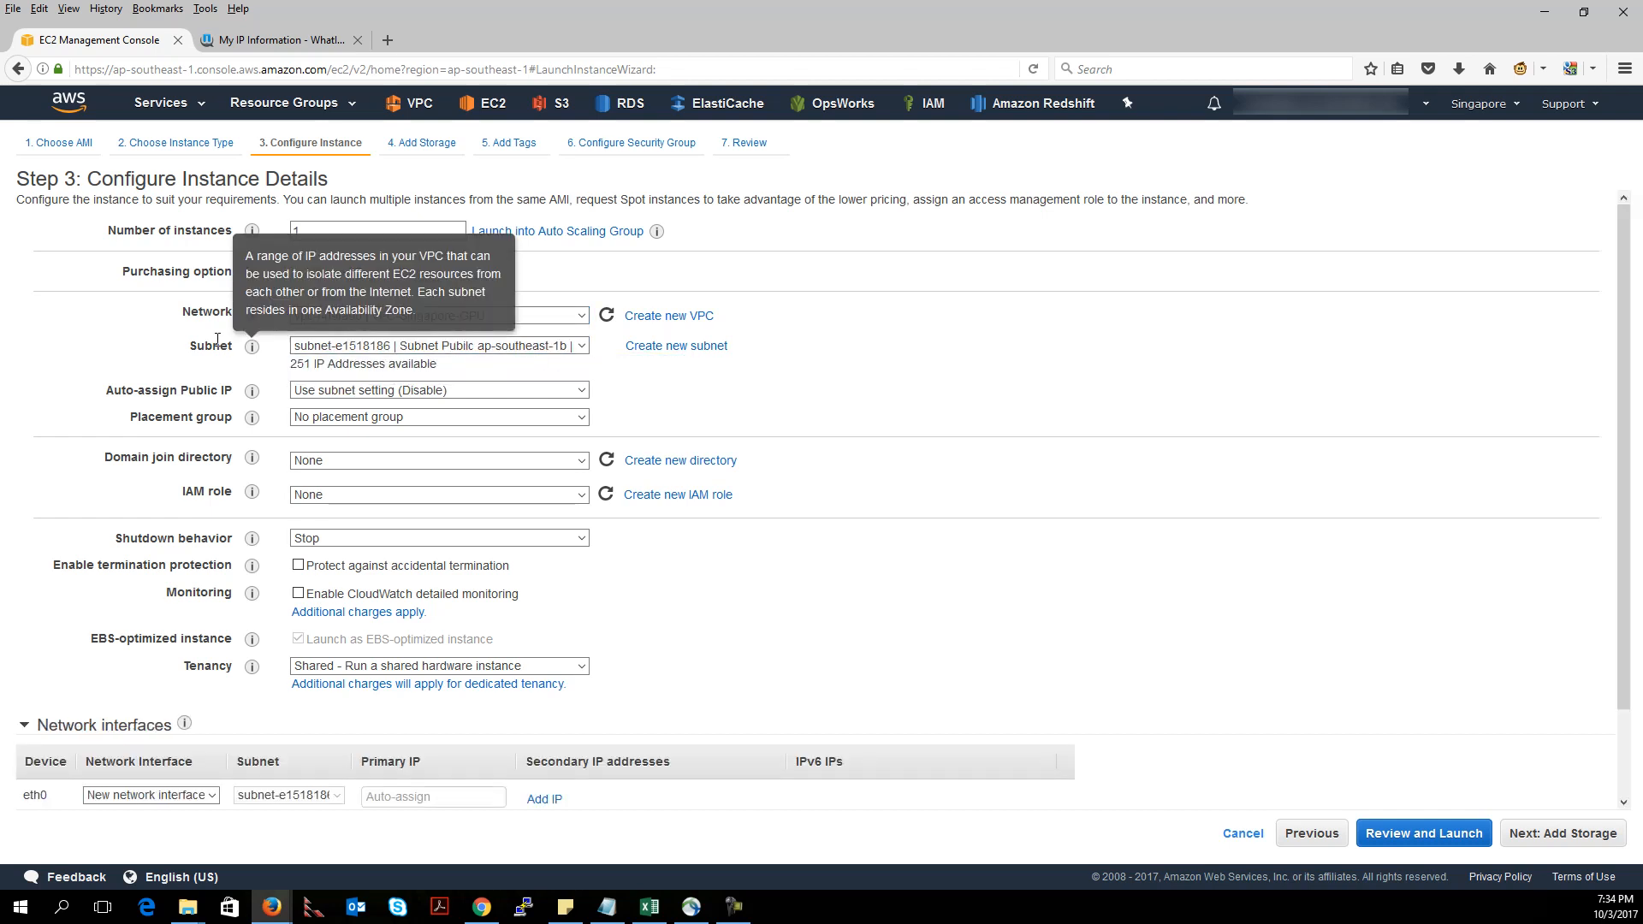
{"action": "scroll", "coordinate": [700, 383], "scroll_direction": "down", "scroll_amount": 2}
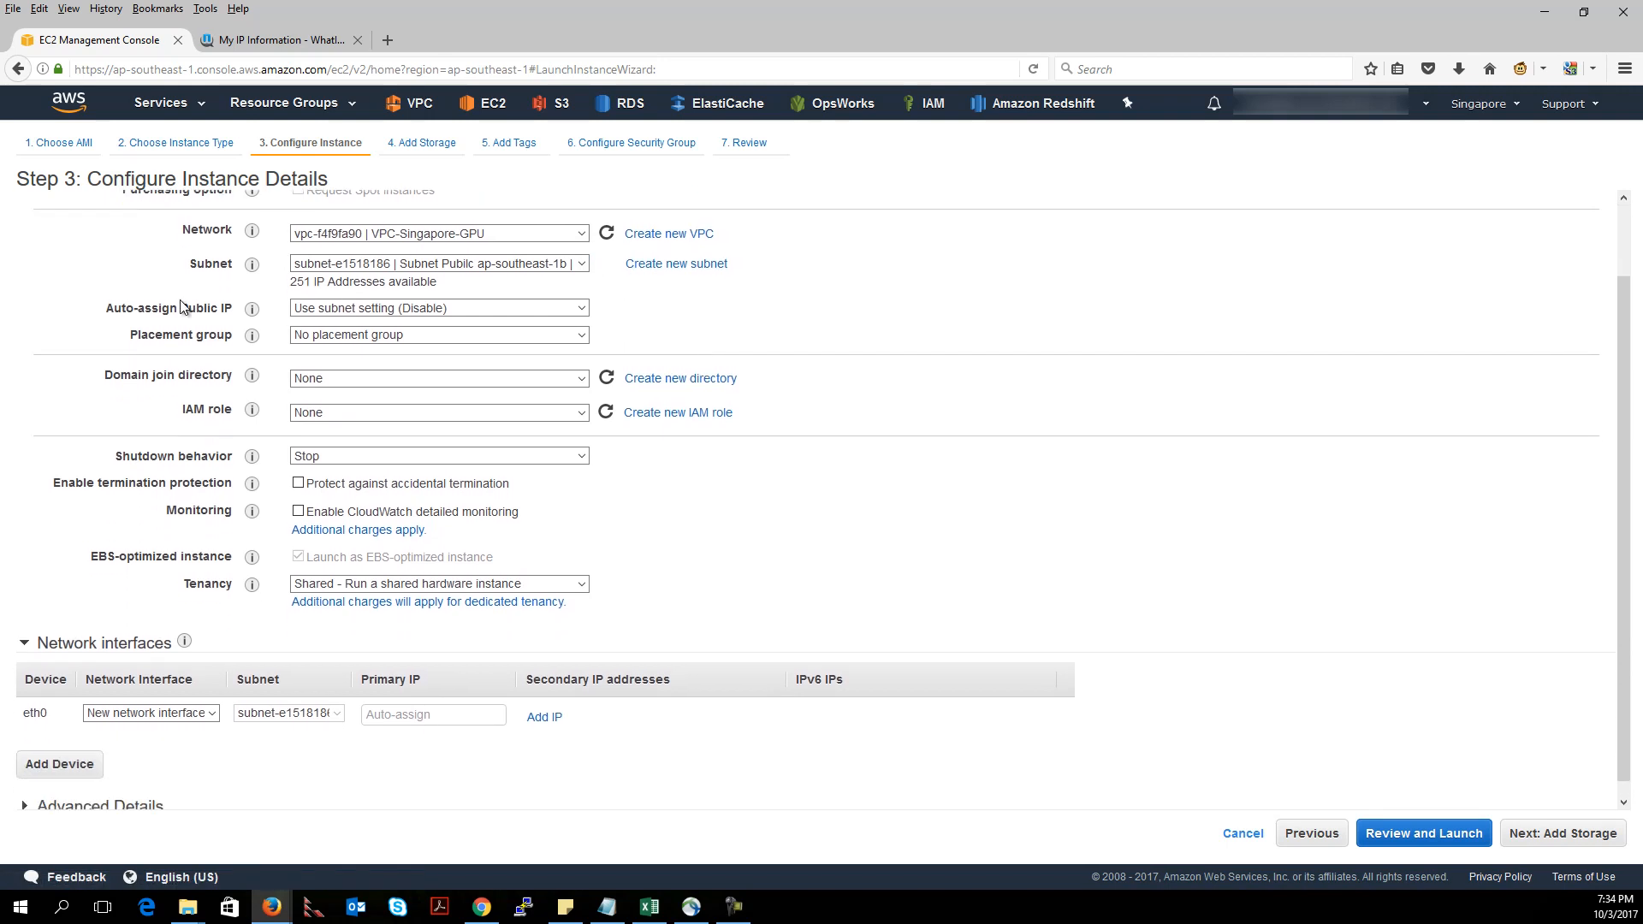
{"action": "left_click", "coordinate": [506, 311]}
{"action": "left_click", "coordinate": [398, 337]}
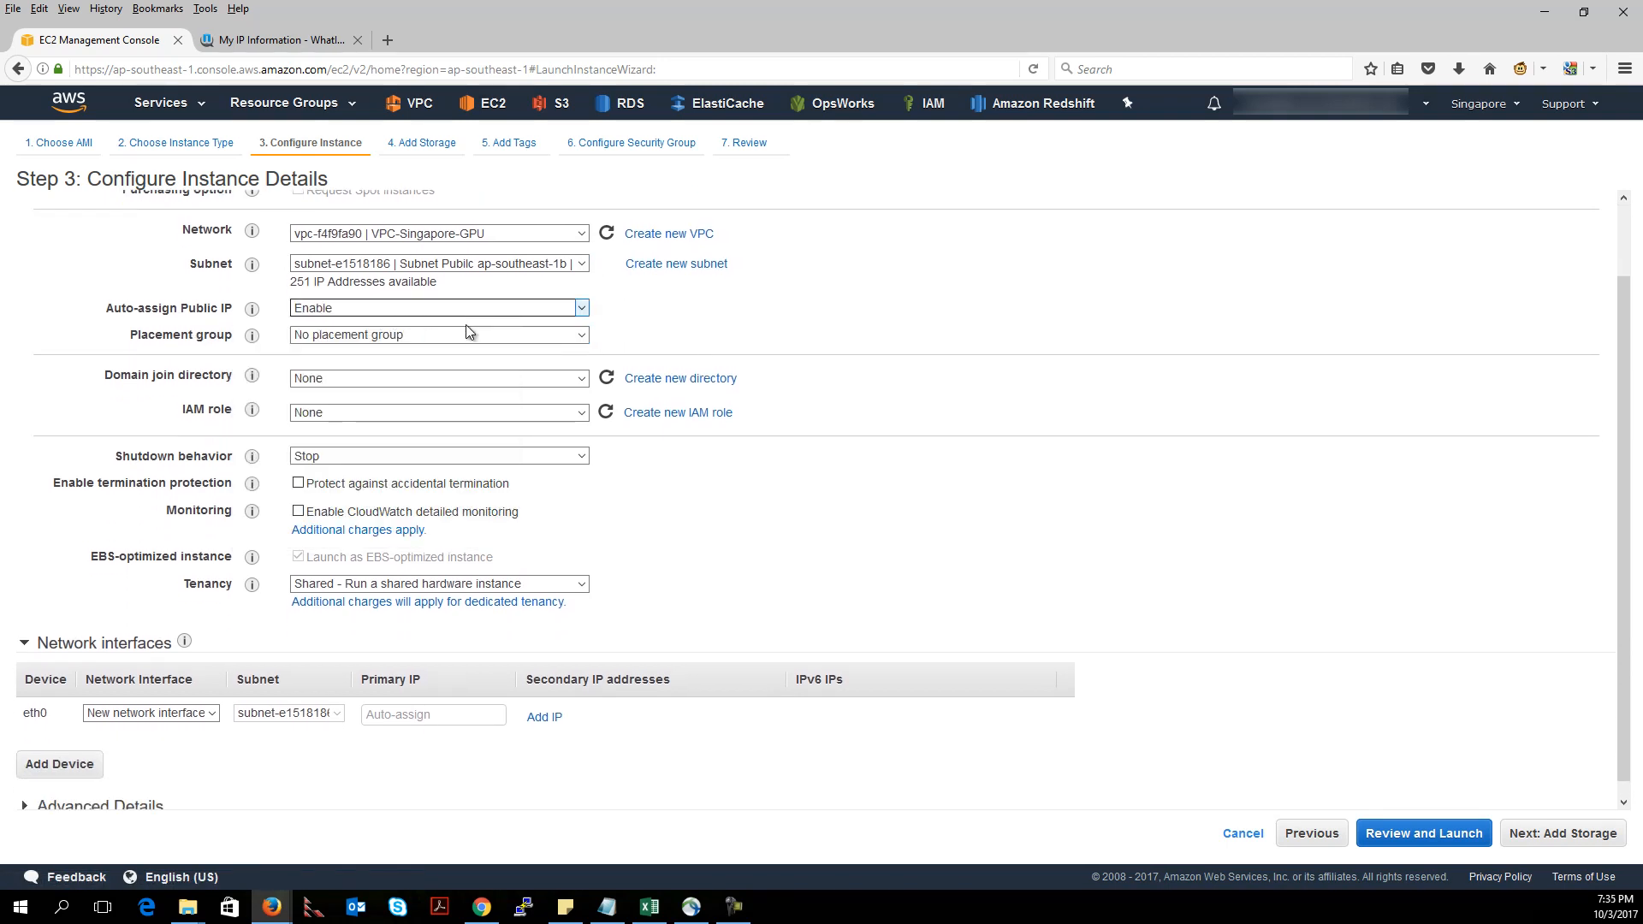
- Set the tenancy to Dedicated - Run a Dedicated instance and continue to the storage settings
{"action": "scroll", "coordinate": [808, 414], "scroll_direction": "down", "scroll_amount": 1}
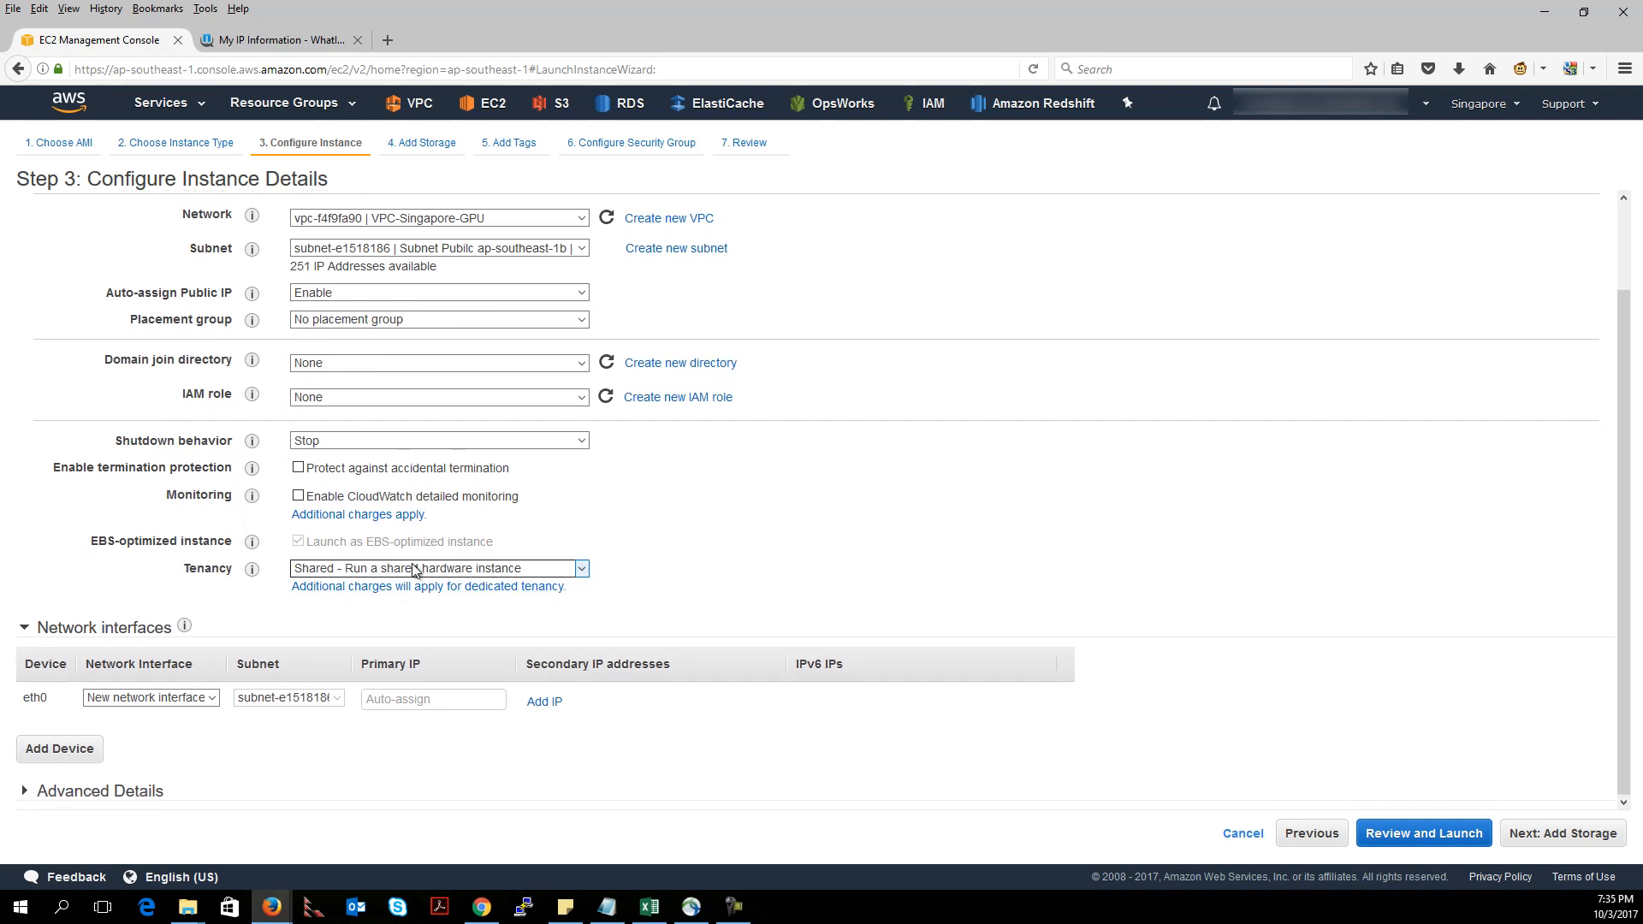
{"action": "left_click", "coordinate": [509, 571]}
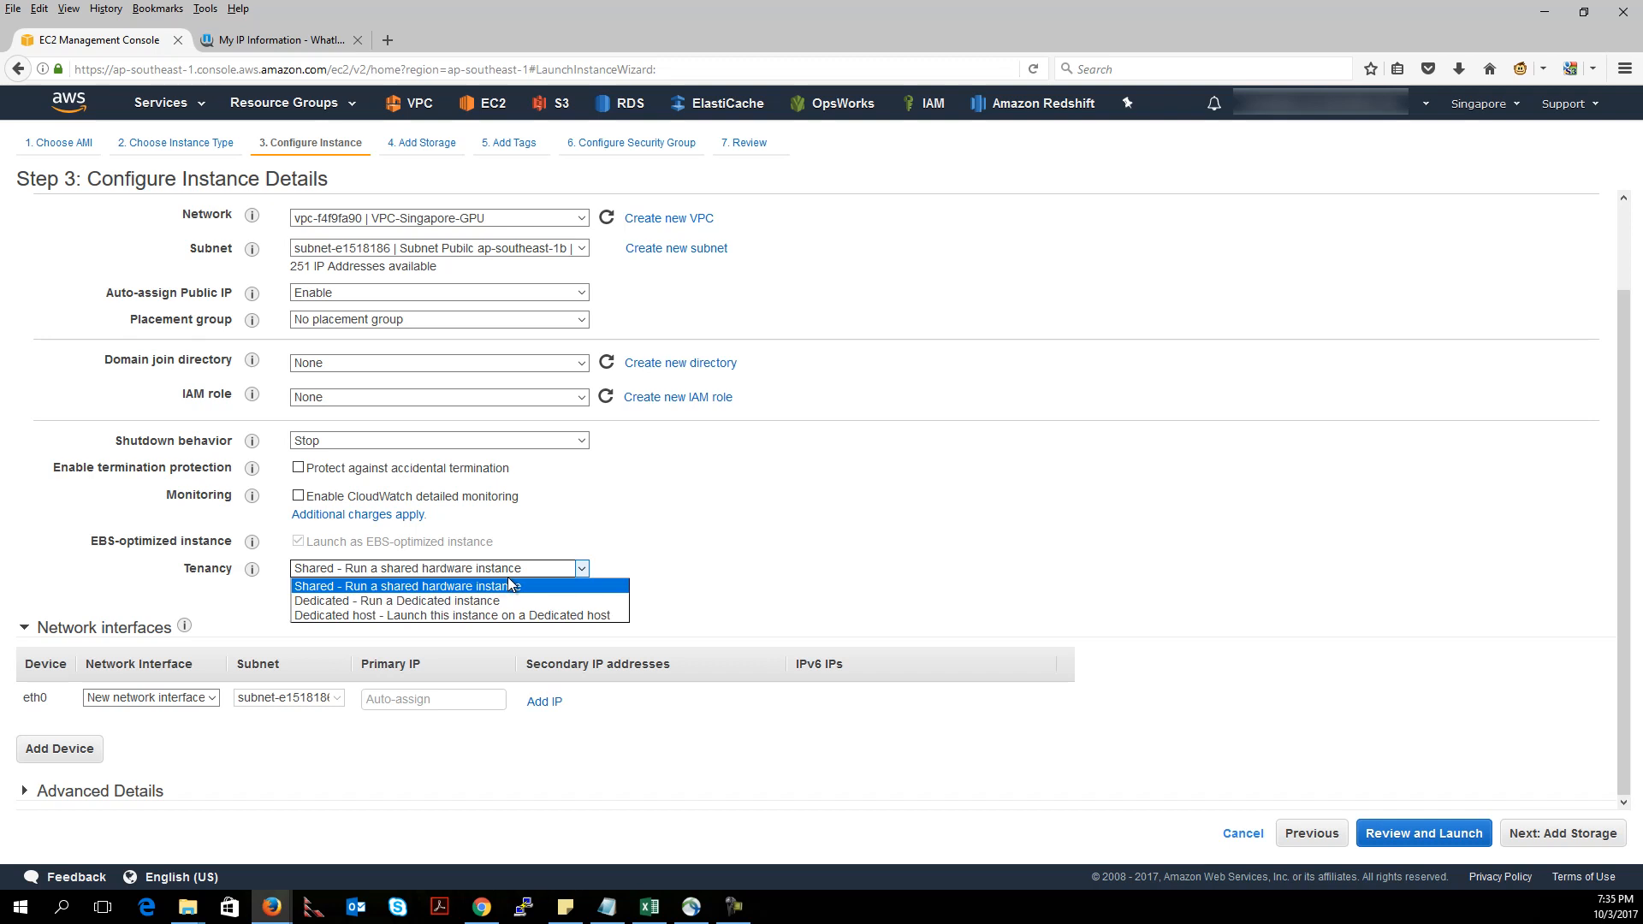
{"action": "left_click", "coordinate": [469, 604]}
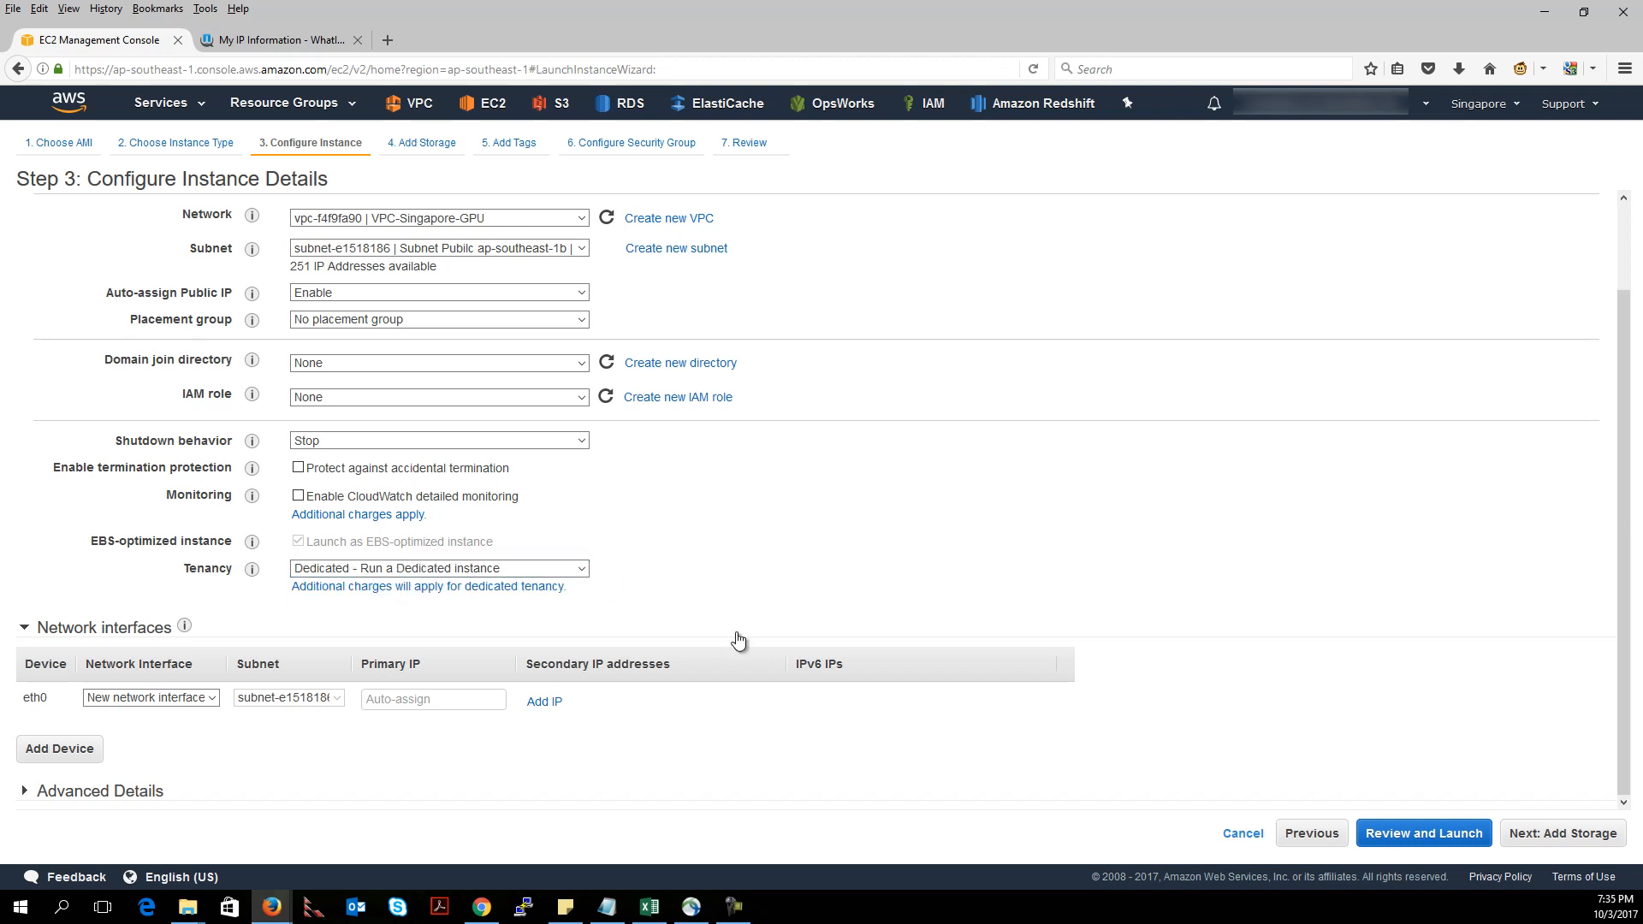
{"action": "left_click", "coordinate": [1579, 843]}
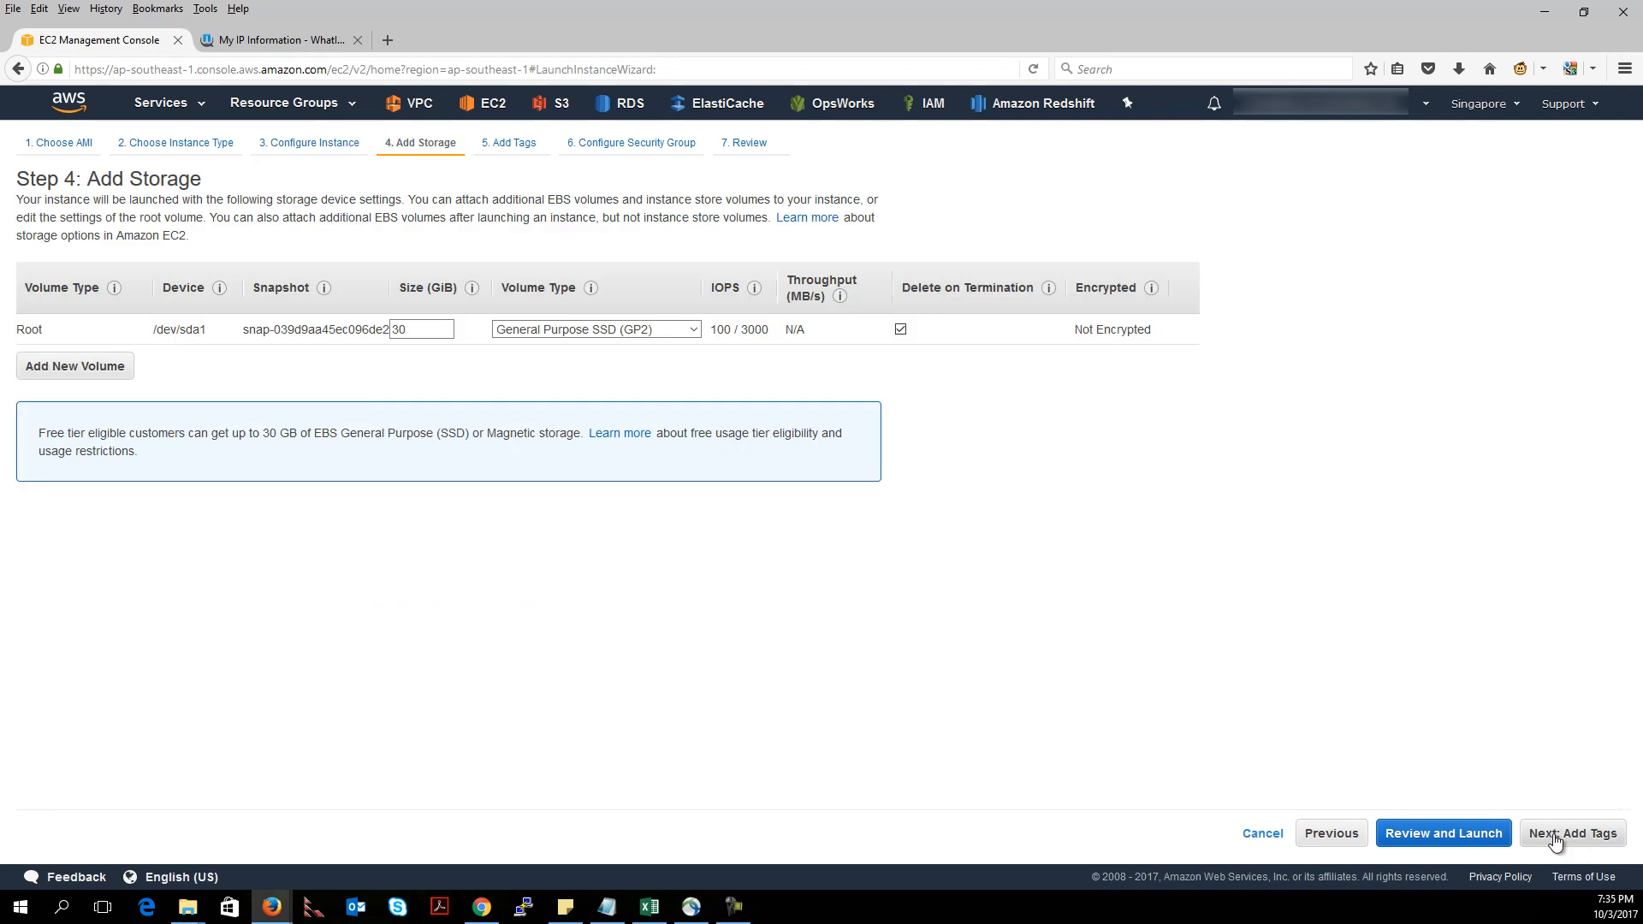
- Set the root volume size to 160 GiB
{"action": "double_click", "coordinate": [436, 332]}
{"action": "type", "text": "16"}
{"action": "left_click", "coordinate": [434, 342]}
- Add a 160 GiB EBS volume that is deleted on termination and continue to the tags
{"action": "left_click", "coordinate": [74, 368]}
{"action": "double_click", "coordinate": [402, 361]}
{"action": "type", "text": "160"}
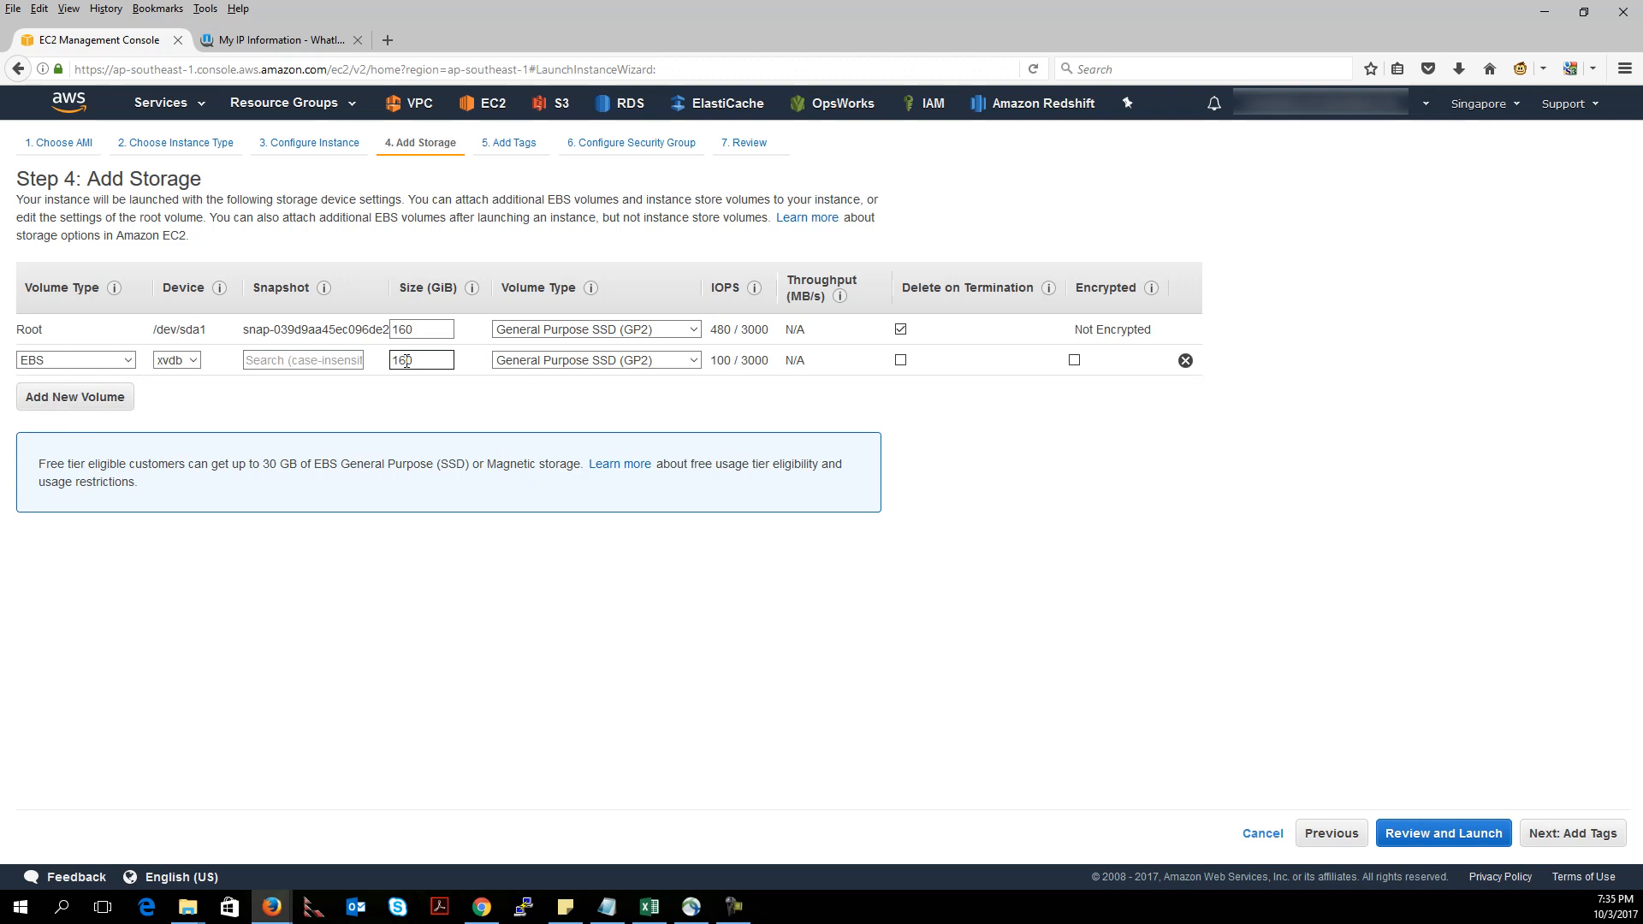
{"action": "left_click", "coordinate": [645, 517]}
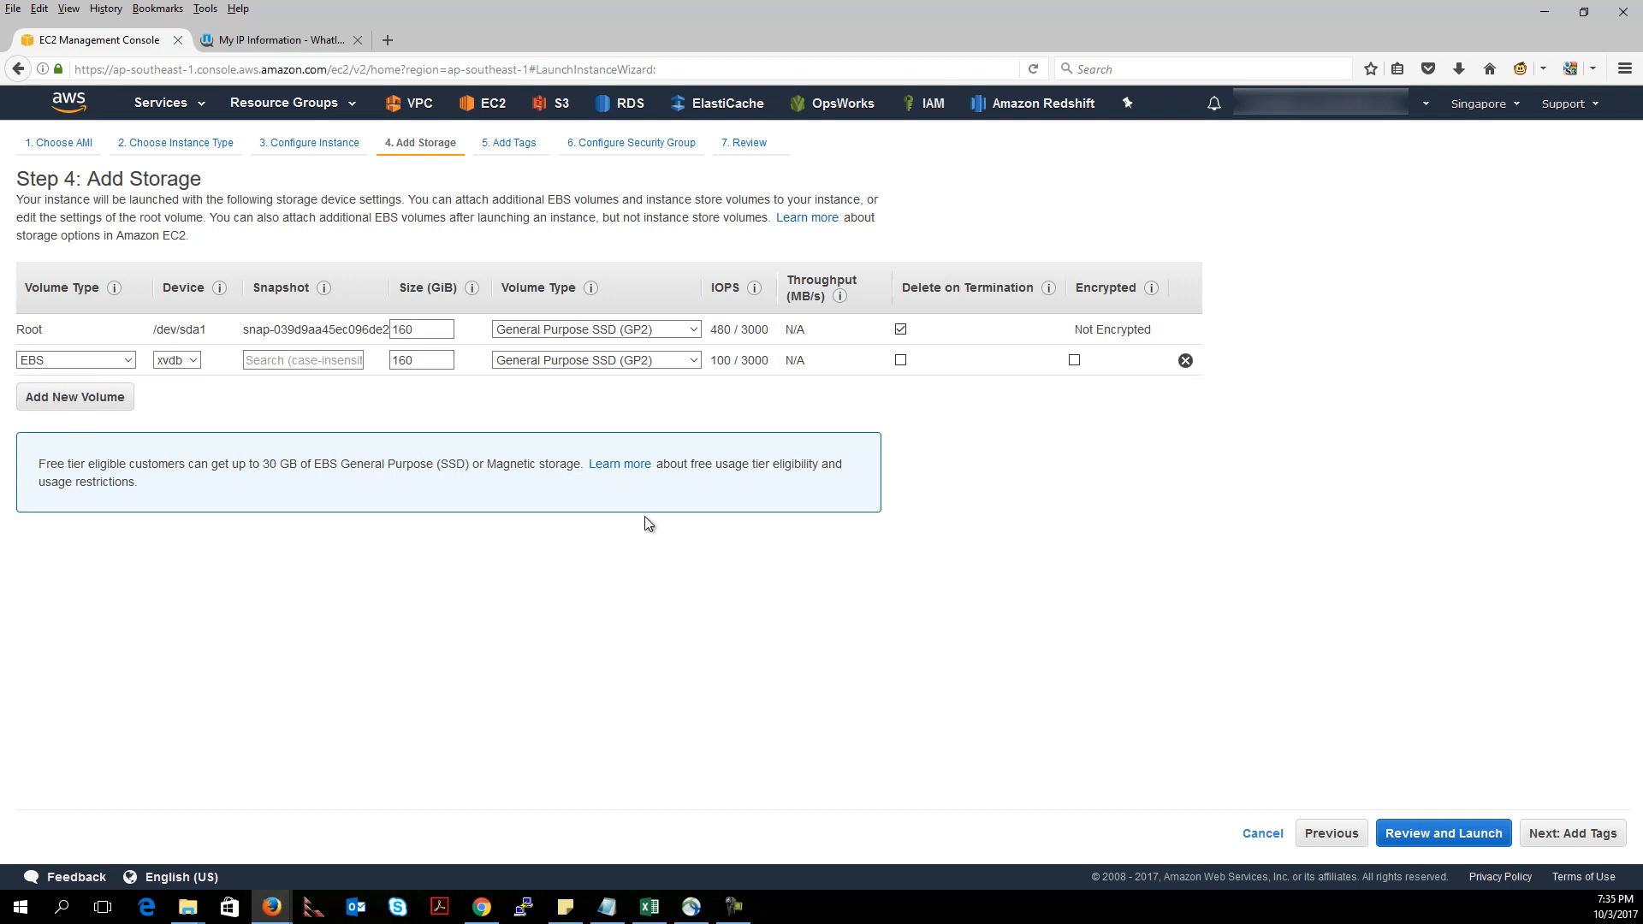
{"action": "left_click", "coordinate": [900, 361]}
{"action": "left_click", "coordinate": [1598, 842]}
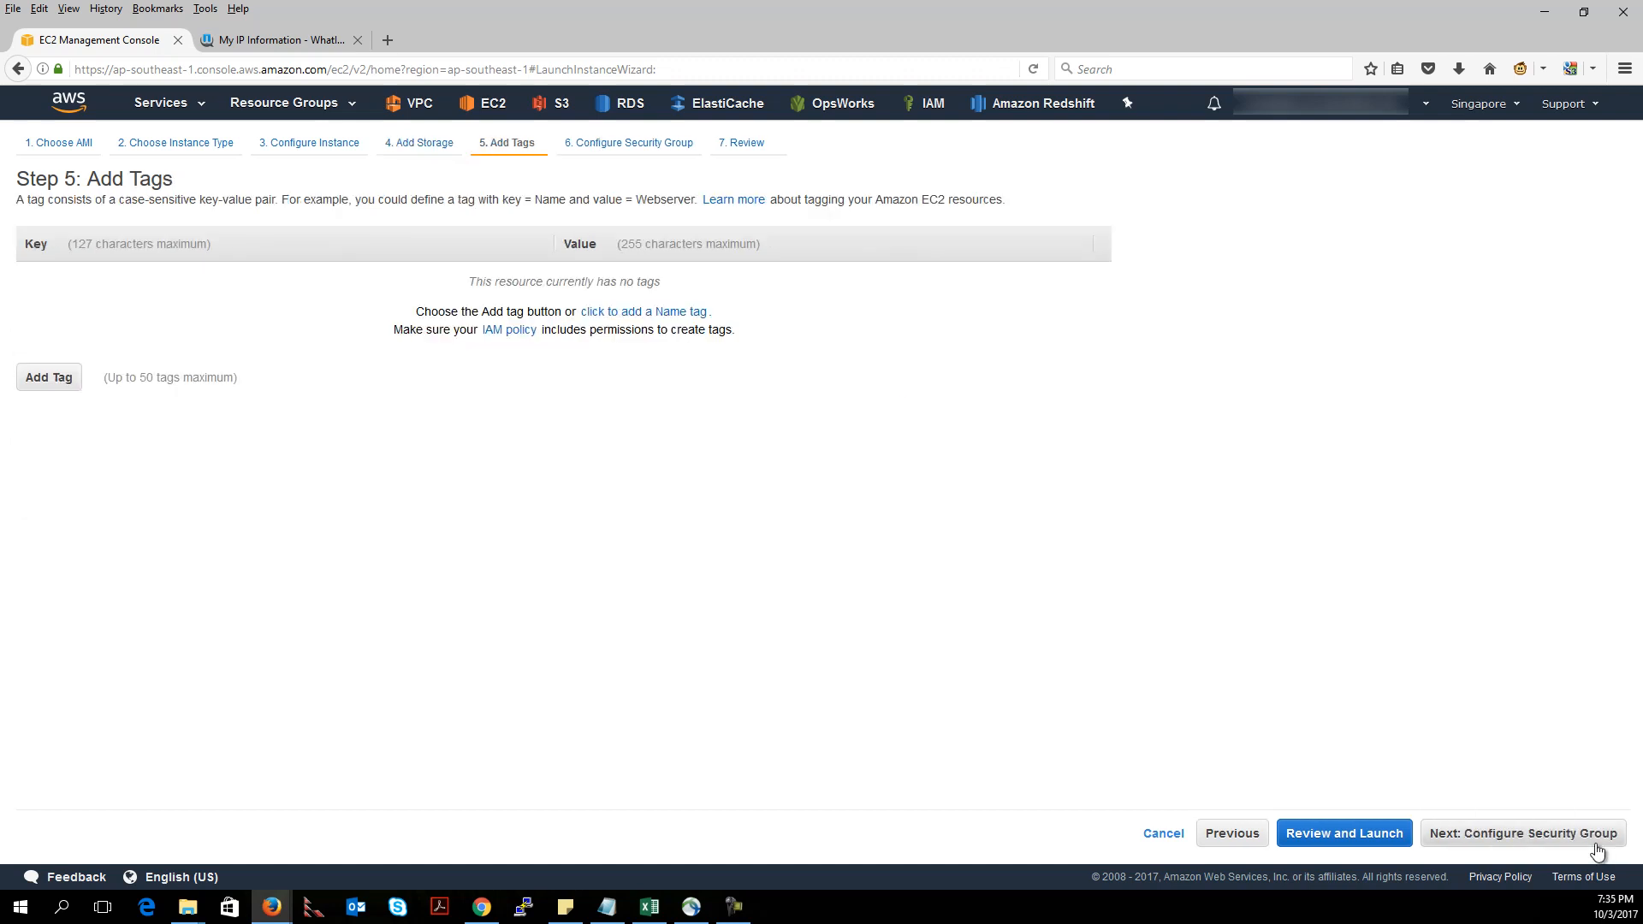
- Add a Name tag with the value VPC-Singapore-GPU-g3xm16-nvidia-win2016-grid-ami-2b9d3e44 and continue to the security group settings
{"action": "left_click", "coordinate": [680, 313]}
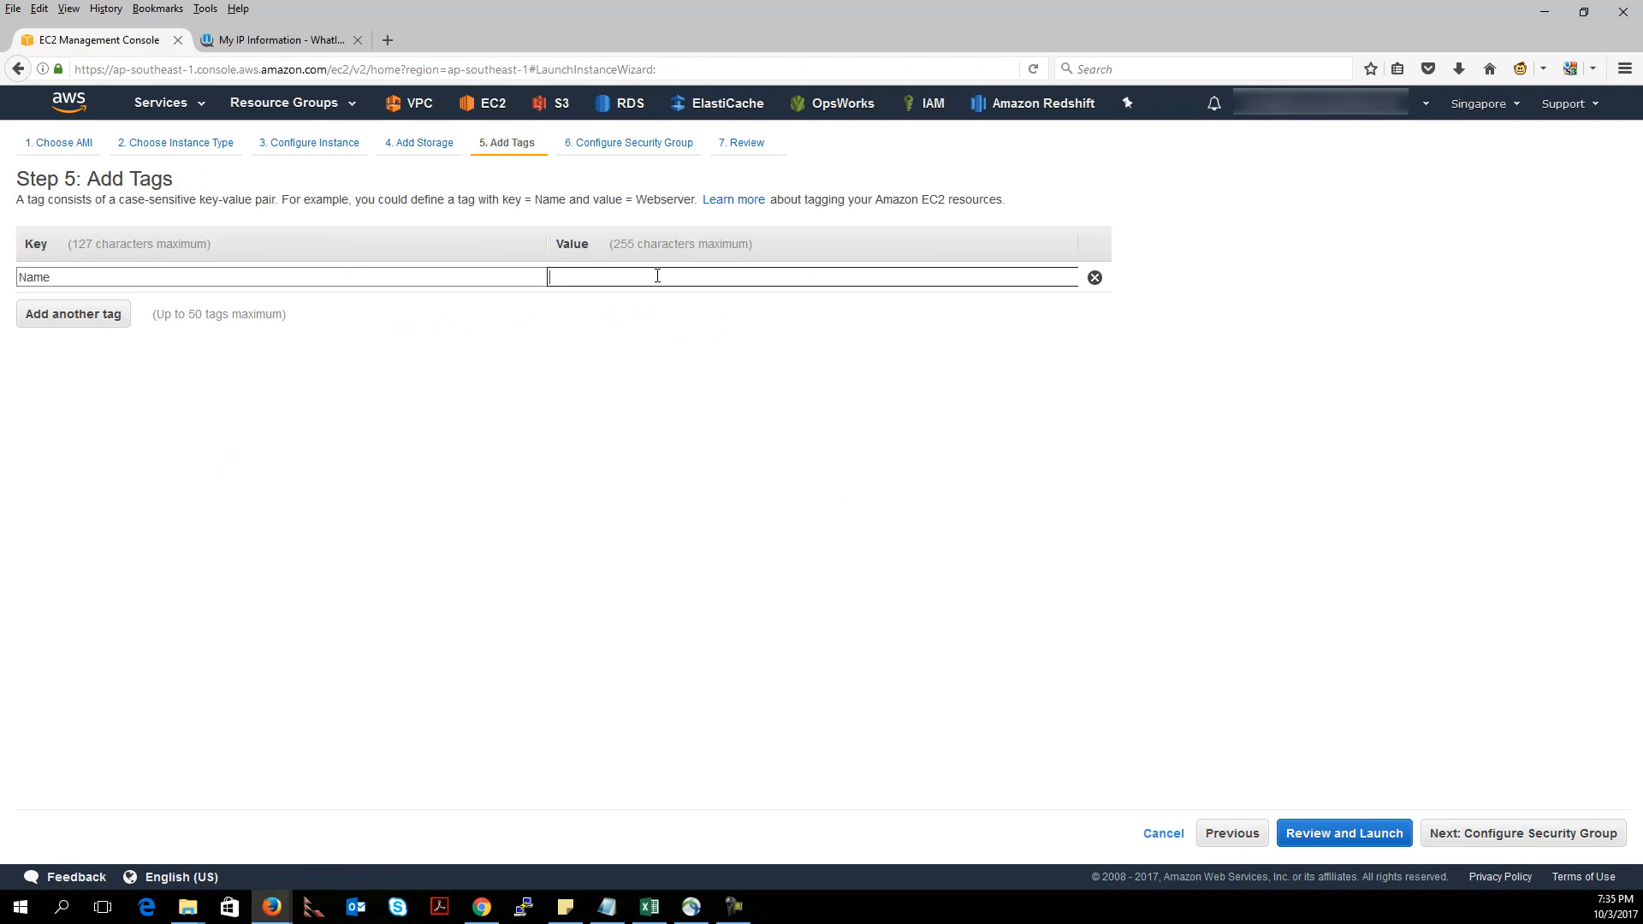
{"action": "type", "text": "v"}
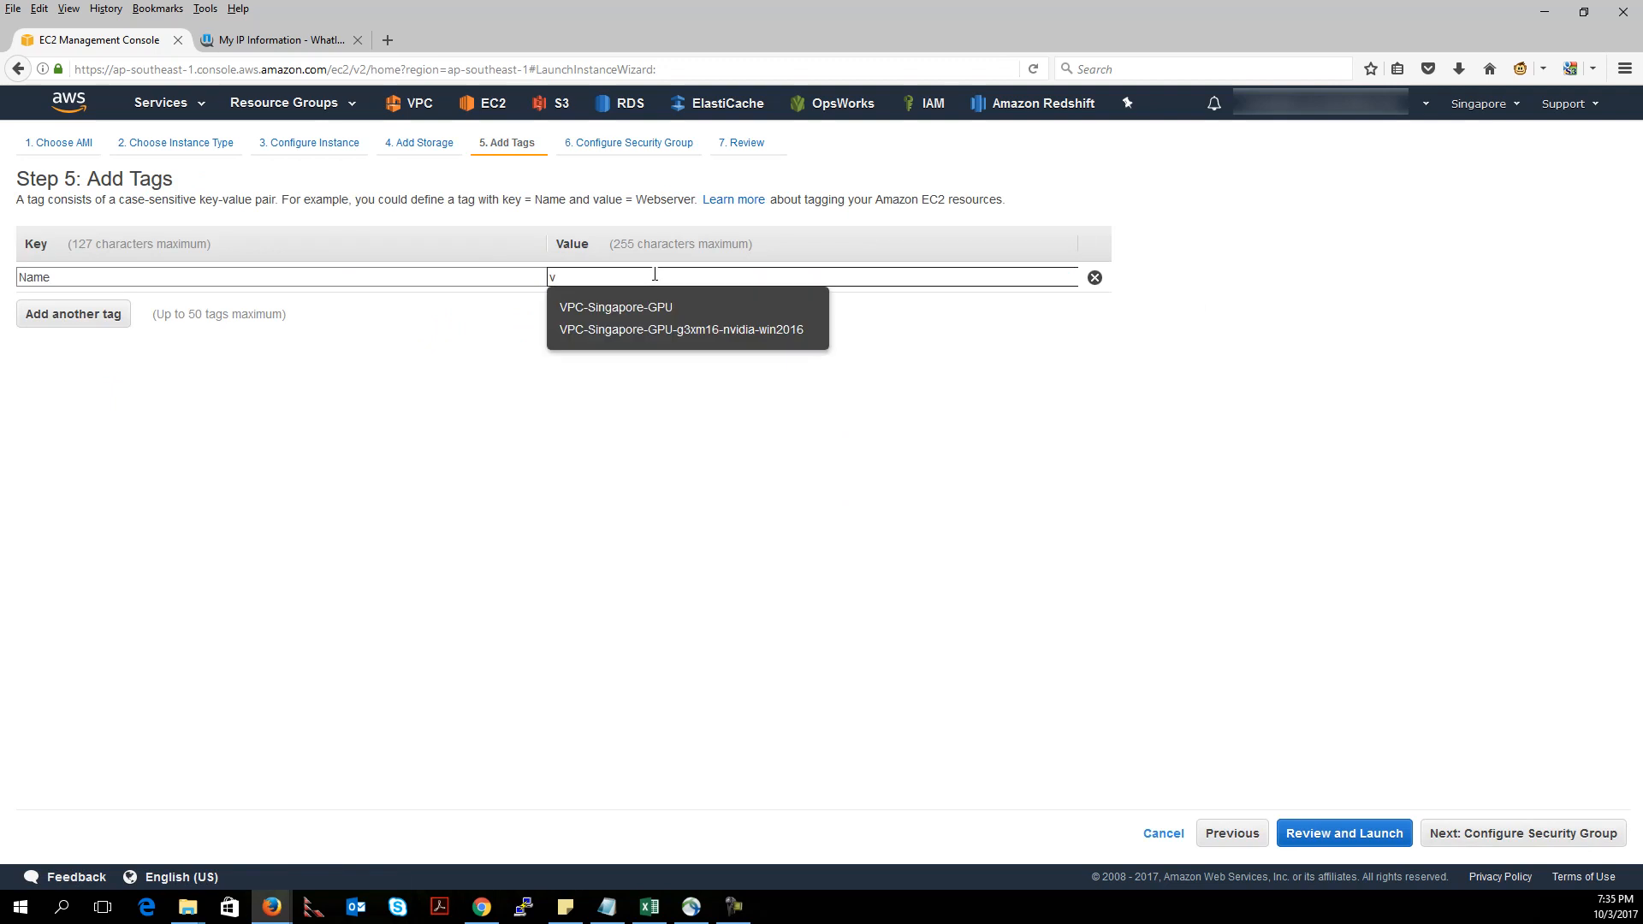
{"action": "left_click", "coordinate": [643, 326]}
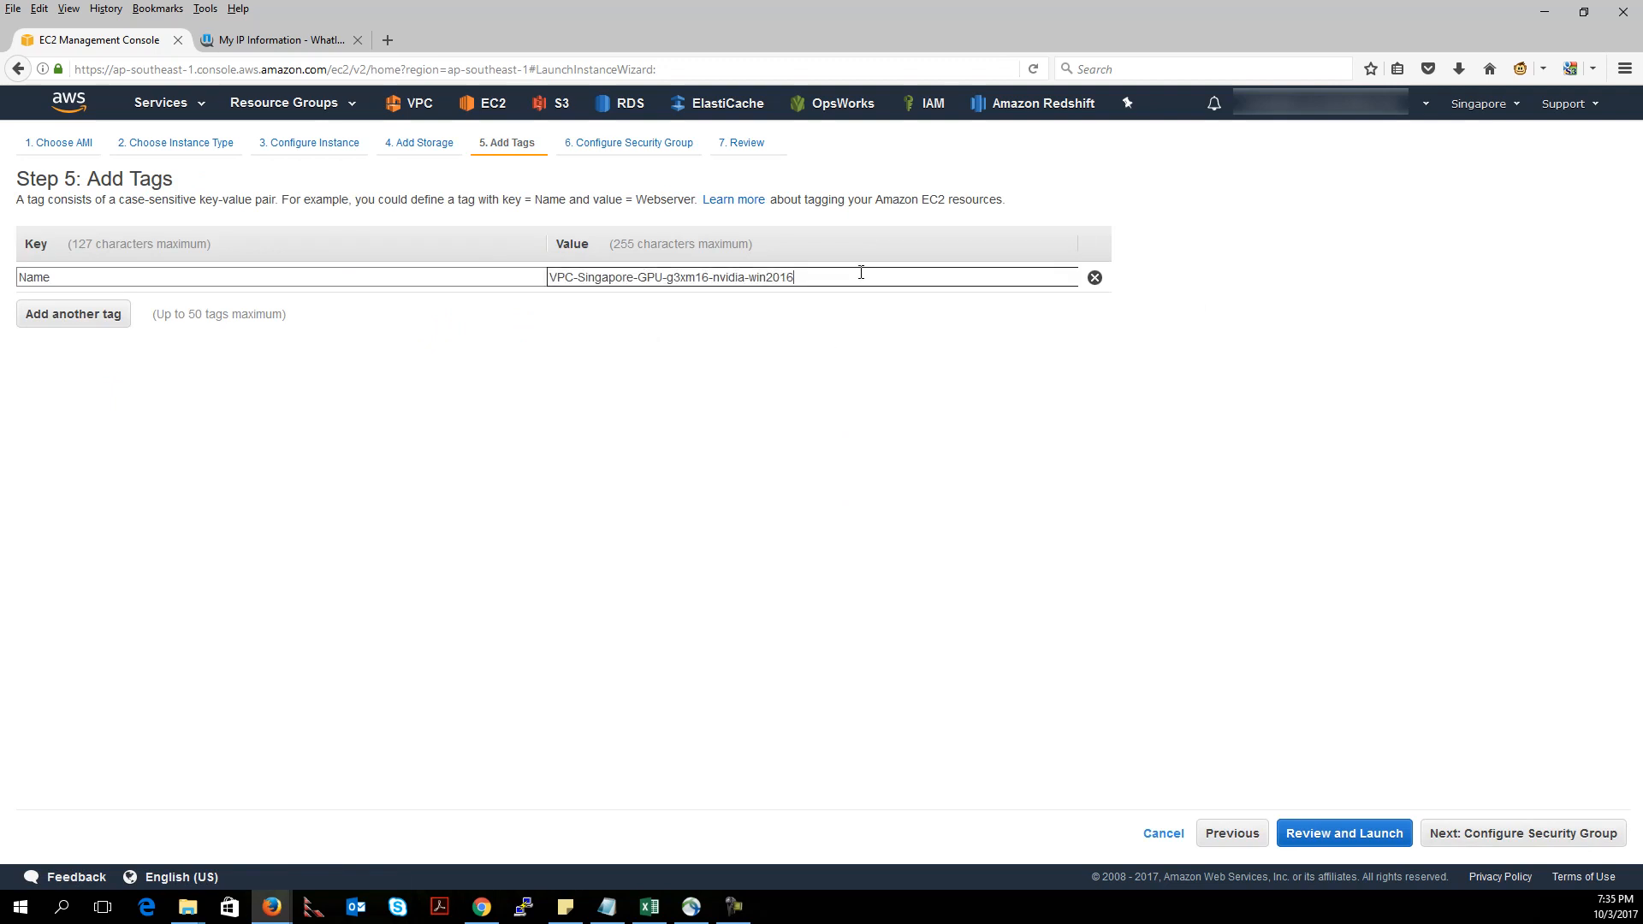
{"action": "type", "text": "-grid-"}
{"action": "type", "text": "ami-2b9d3e44"}
{"action": "left_click", "coordinate": [1501, 828]}
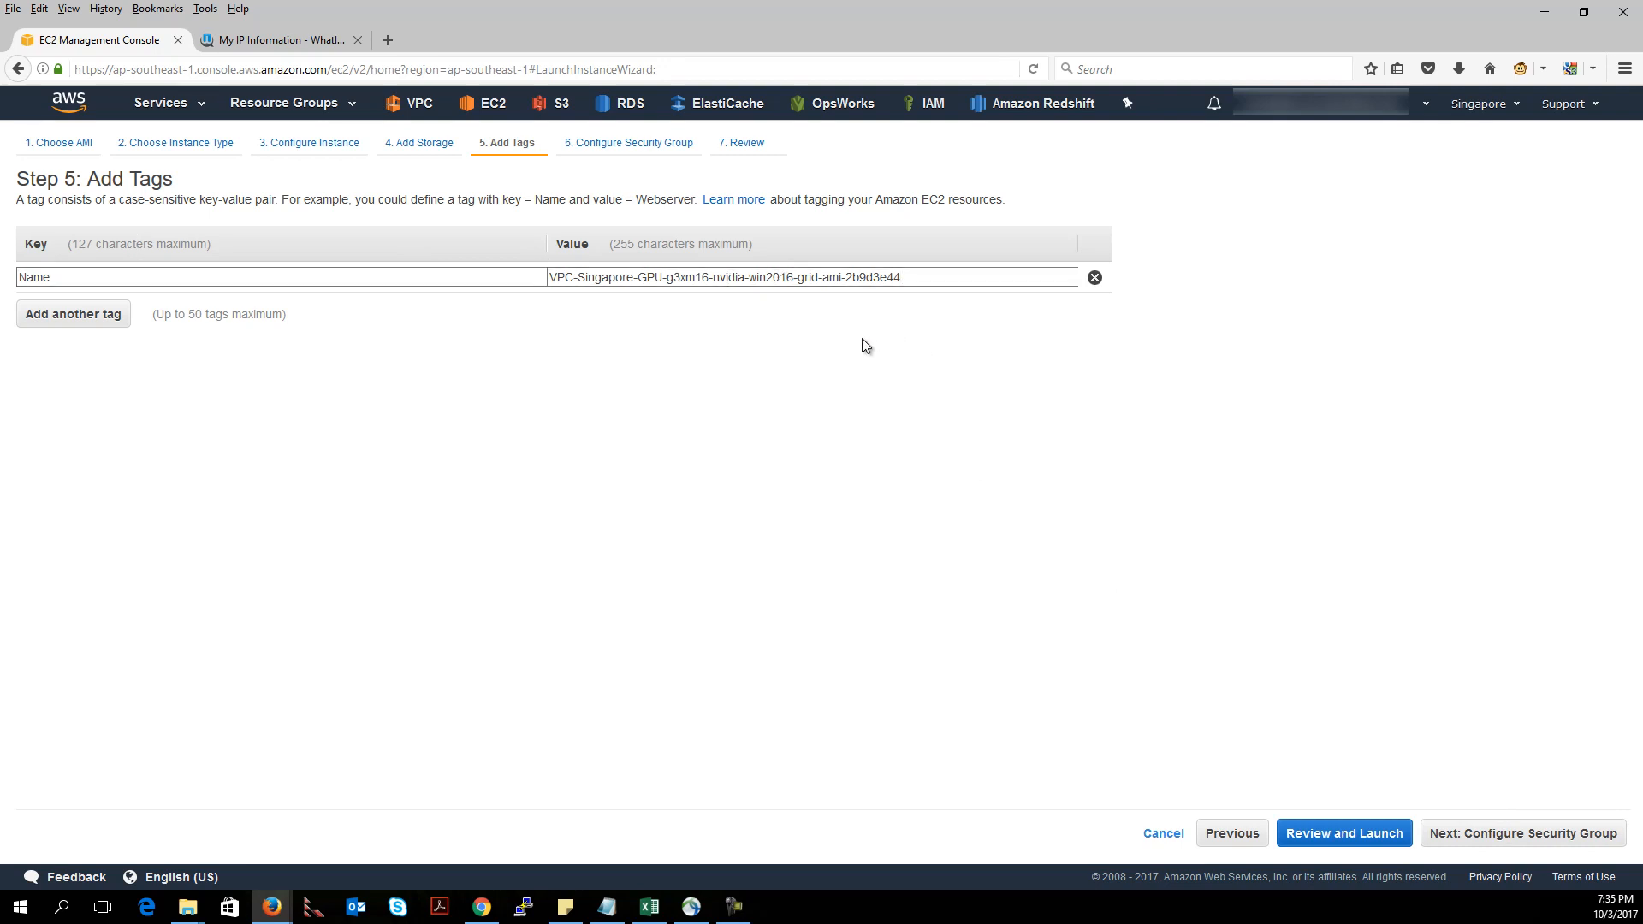
{"action": "left_click", "coordinate": [1481, 834]}
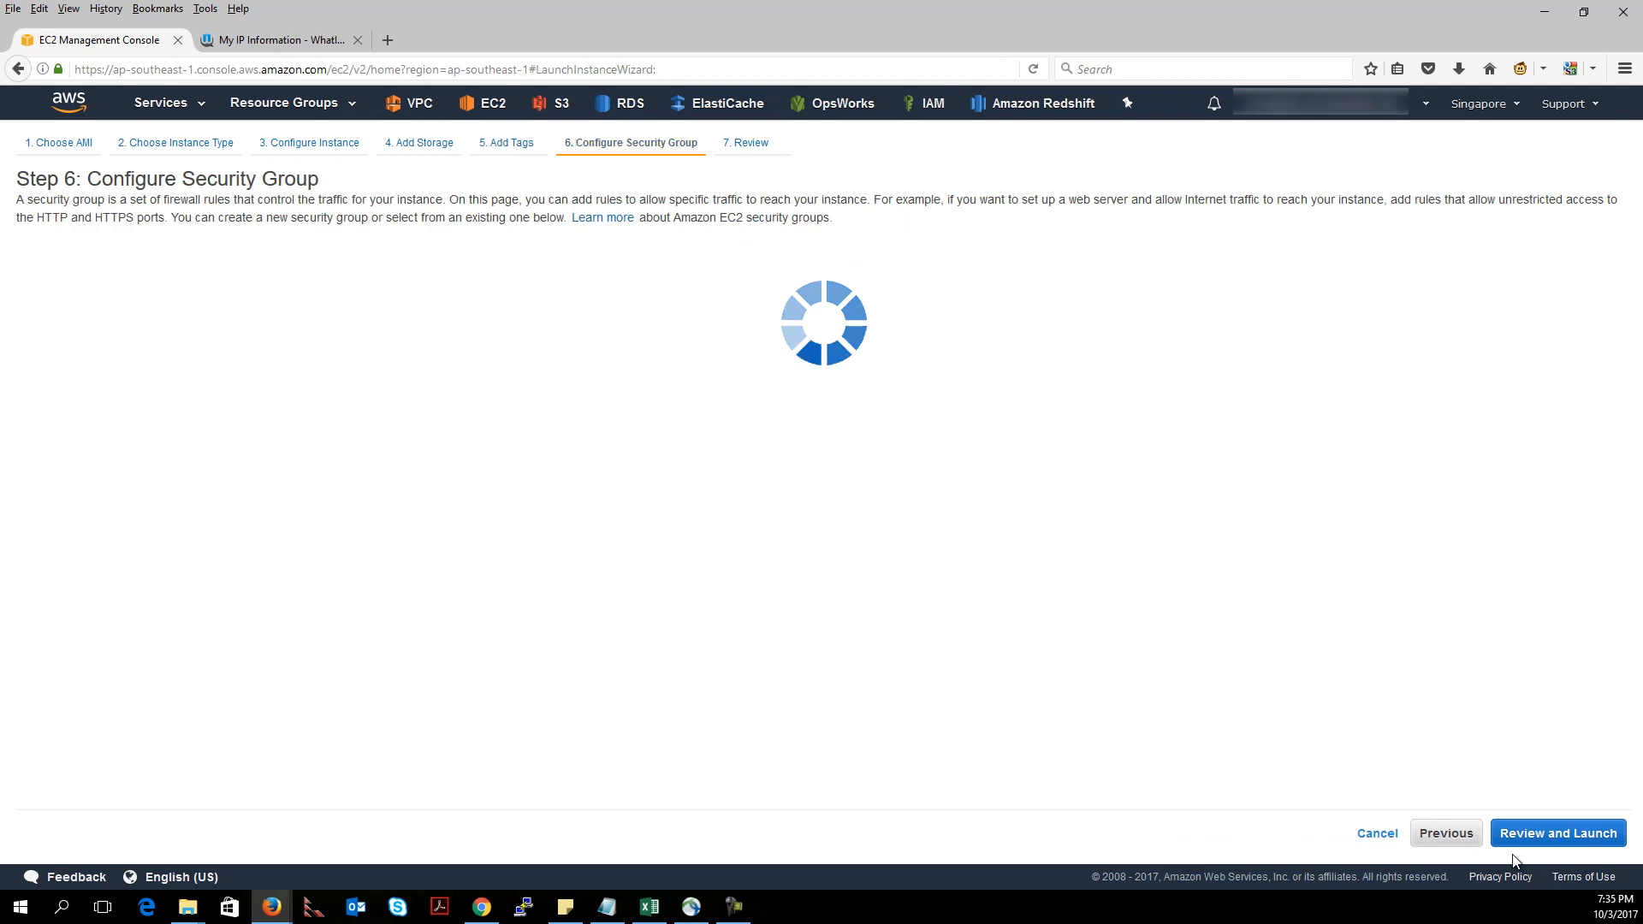
- Assign the existing security group "Security group vpc singapore public" and proceed to the launch review
{"action": "left_click", "coordinate": [278, 267]}
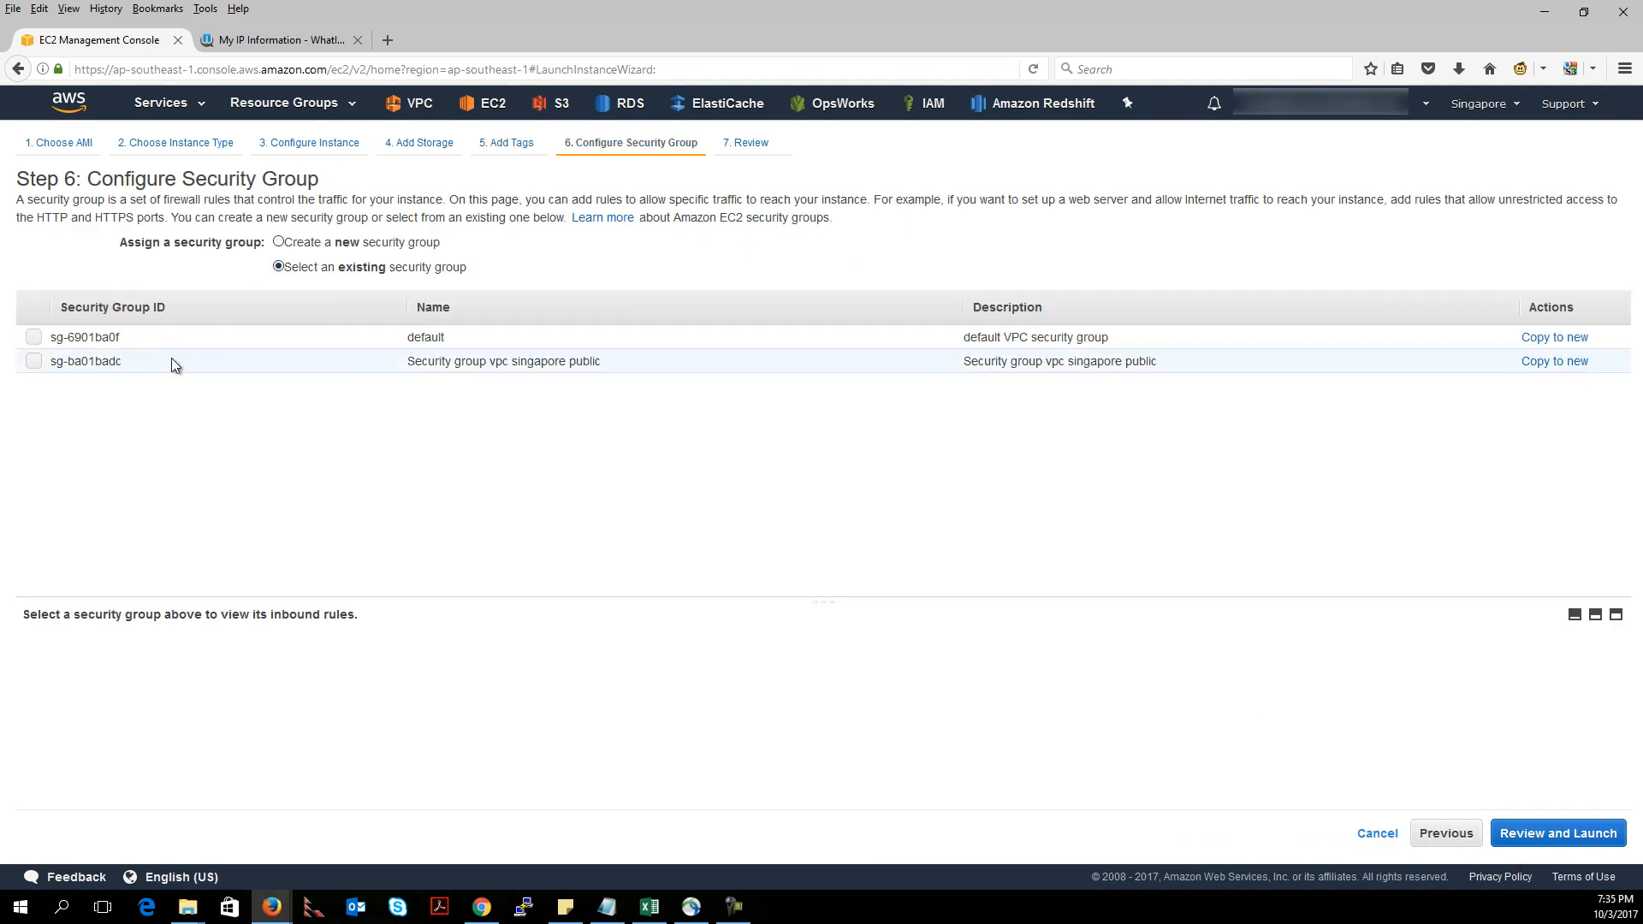
{"action": "left_click", "coordinate": [34, 361]}
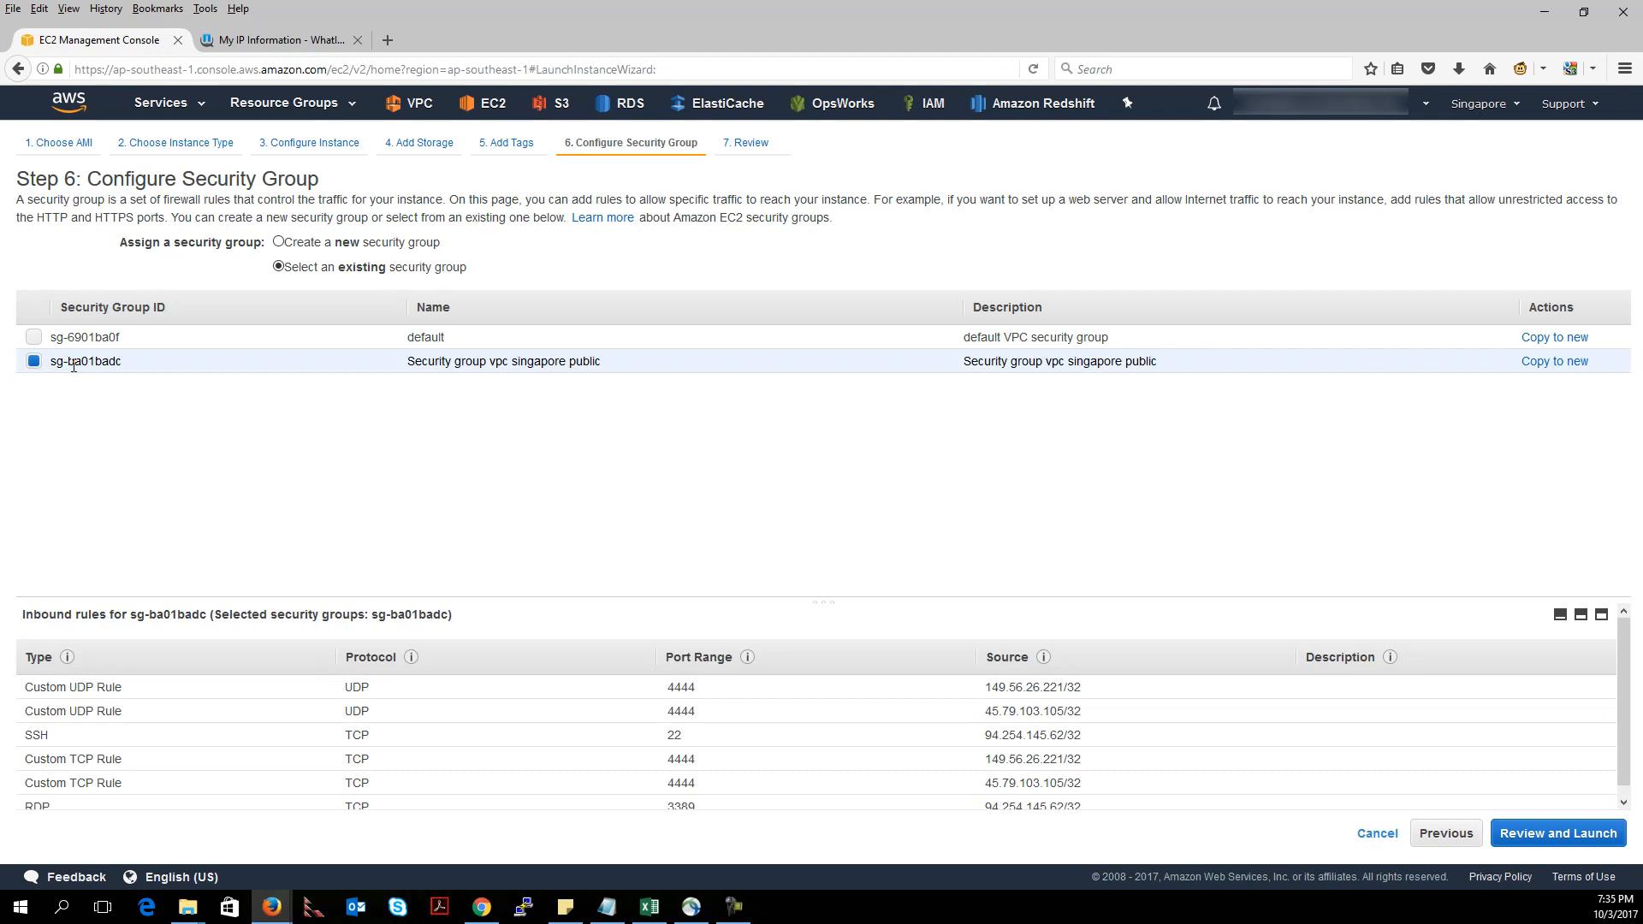
{"action": "left_click", "coordinate": [1576, 840]}
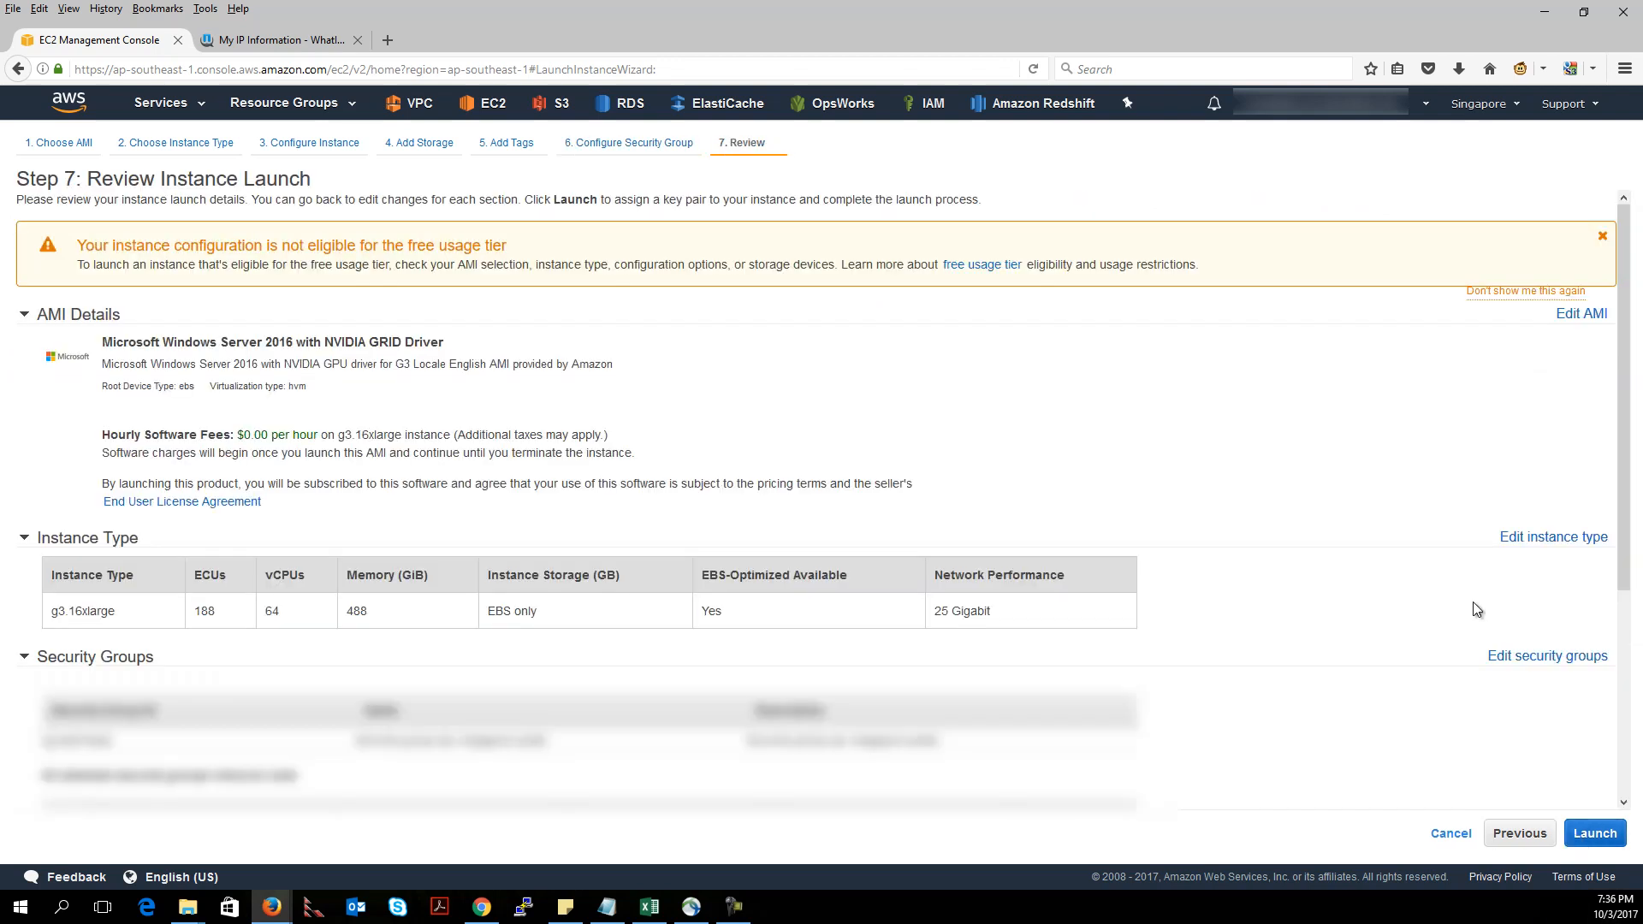
- Launch the instance with the existing key pair vpc-singapore-gpu-nvidia, acknowledging access to its private key file, and view the instances list
{"action": "scroll", "coordinate": [1292, 542], "scroll_direction": "down", "scroll_amount": 3}
{"action": "scroll", "coordinate": [1290, 542], "scroll_direction": "up", "scroll_amount": 3}
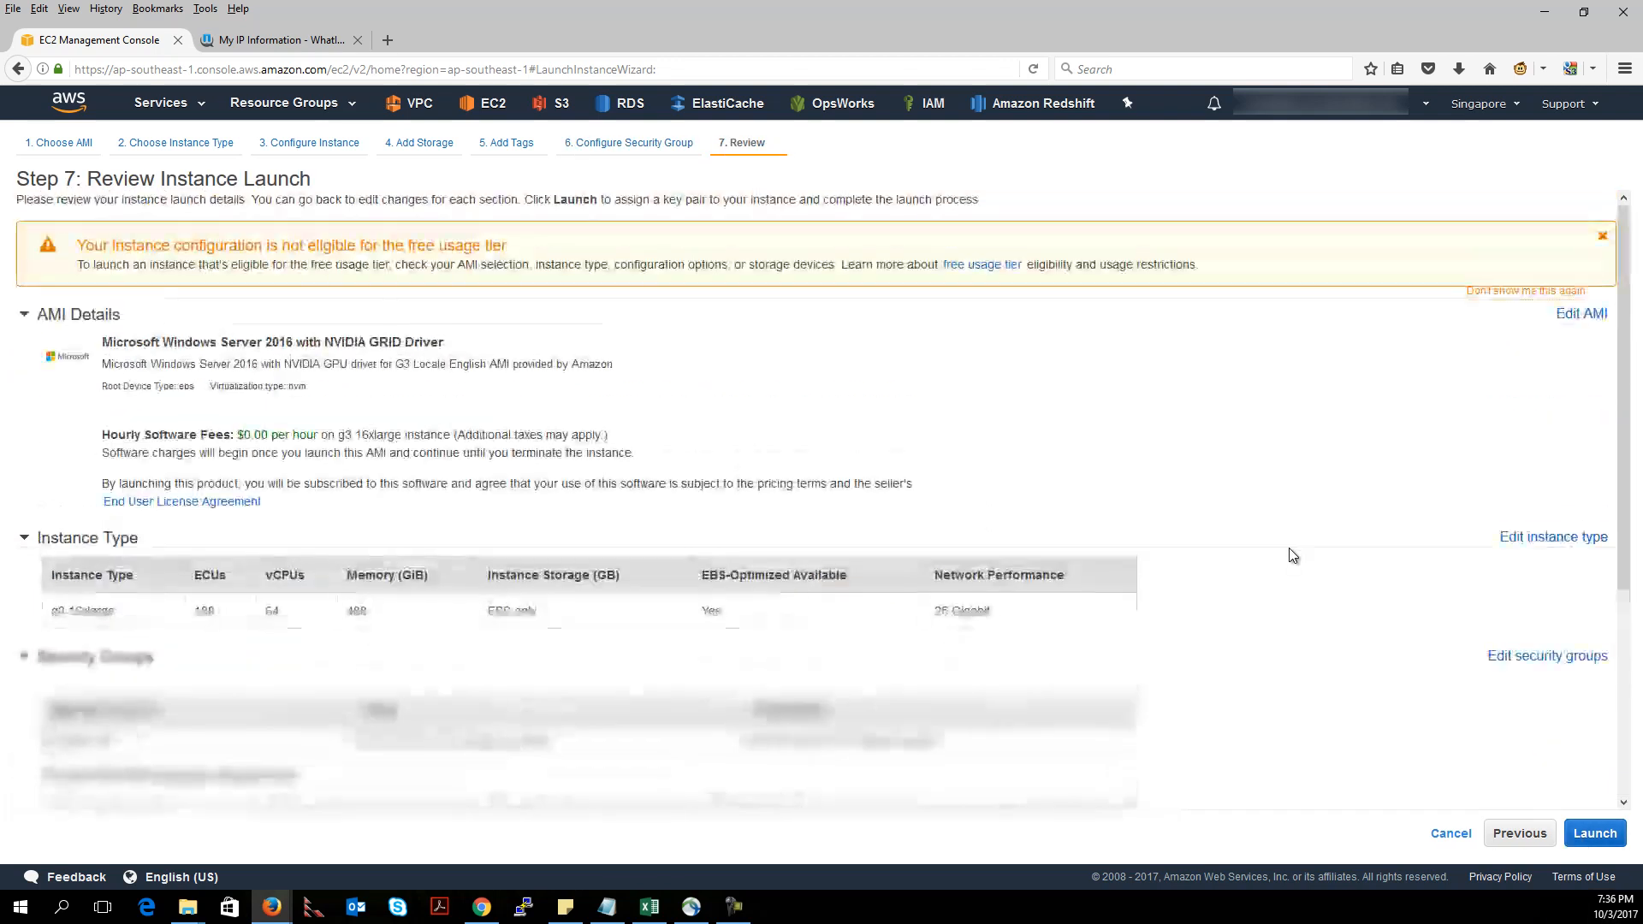
{"action": "scroll", "coordinate": [1292, 561], "scroll_direction": "down", "scroll_amount": 3}
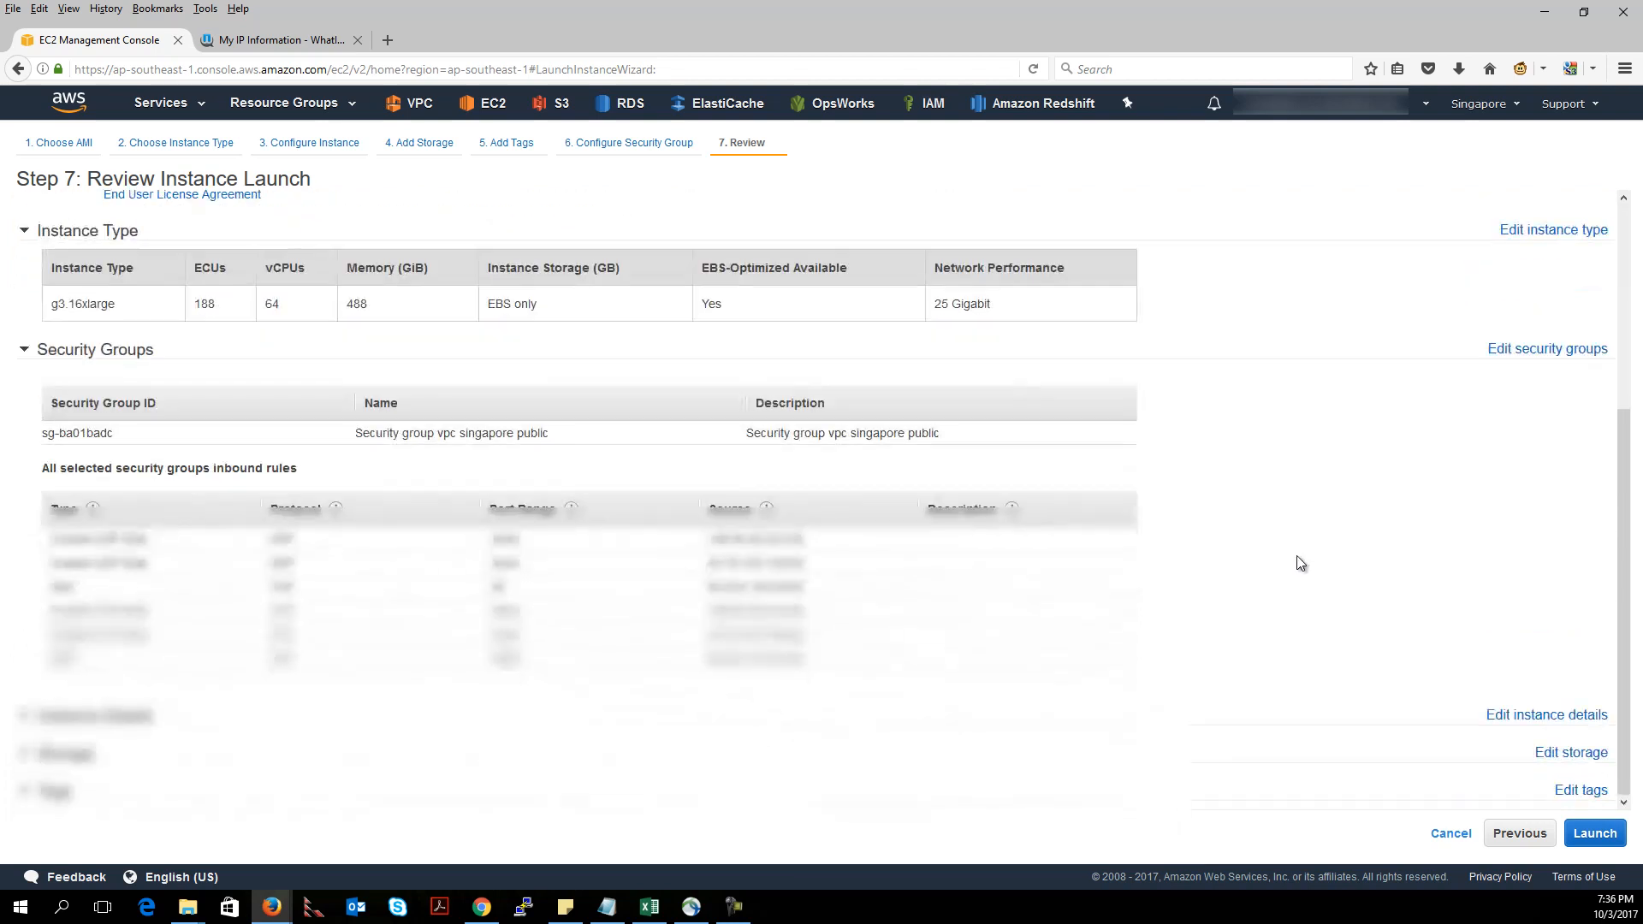
{"action": "left_click", "coordinate": [1595, 833]}
{"action": "left_click", "coordinate": [820, 512]}
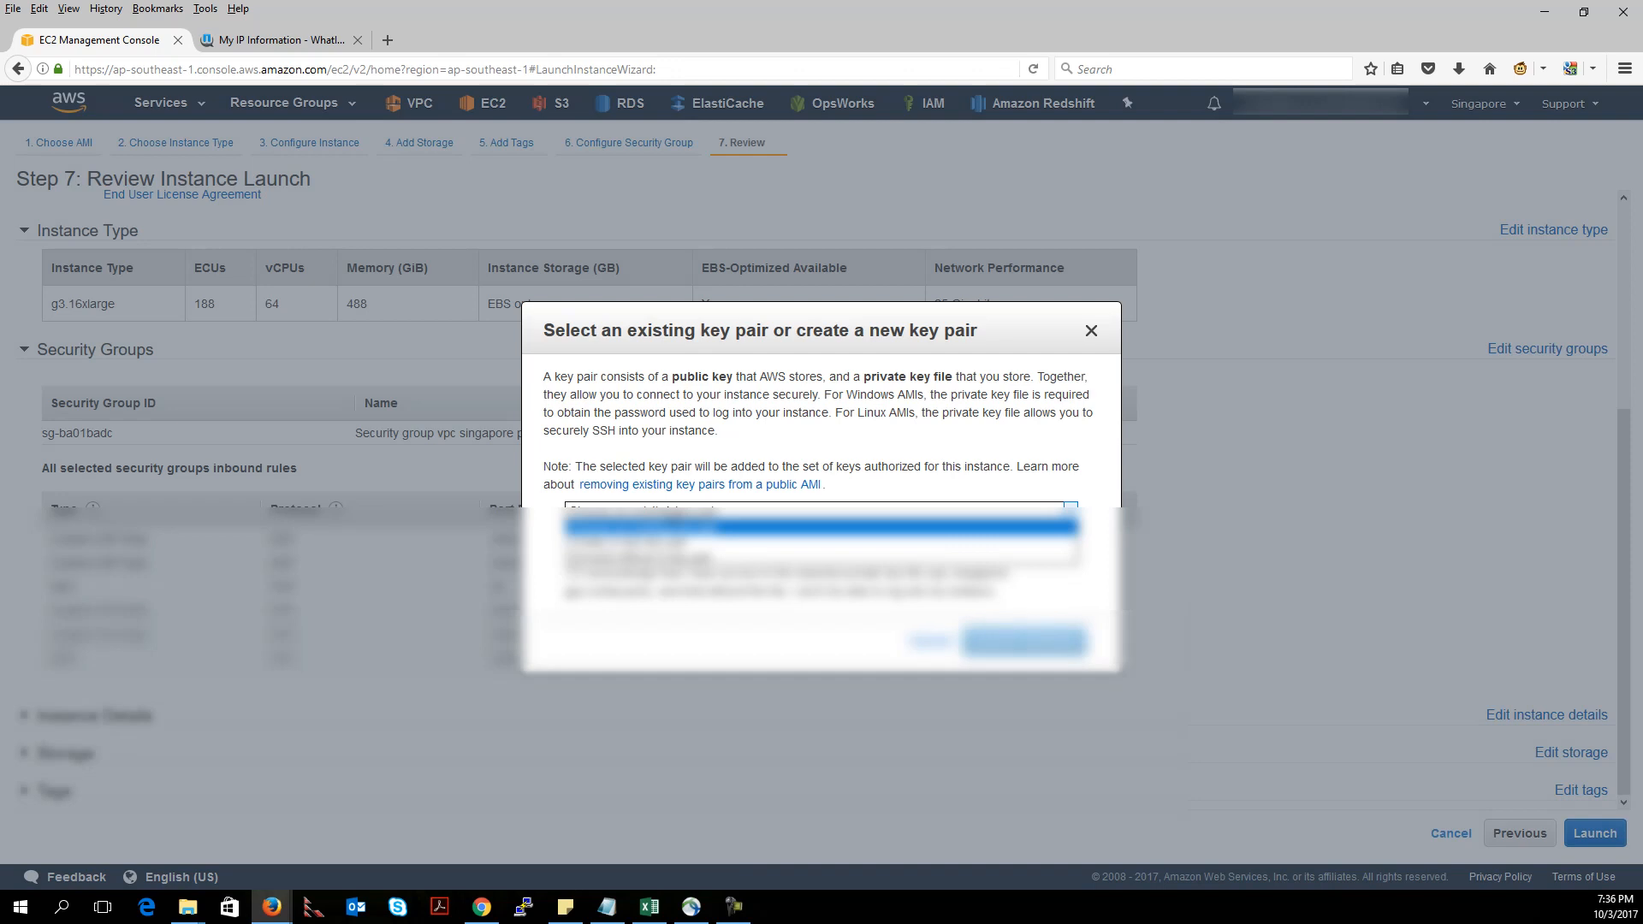
{"action": "left_click", "coordinate": [641, 528]}
{"action": "left_click", "coordinate": [606, 547]}
{"action": "left_click", "coordinate": [627, 562]}
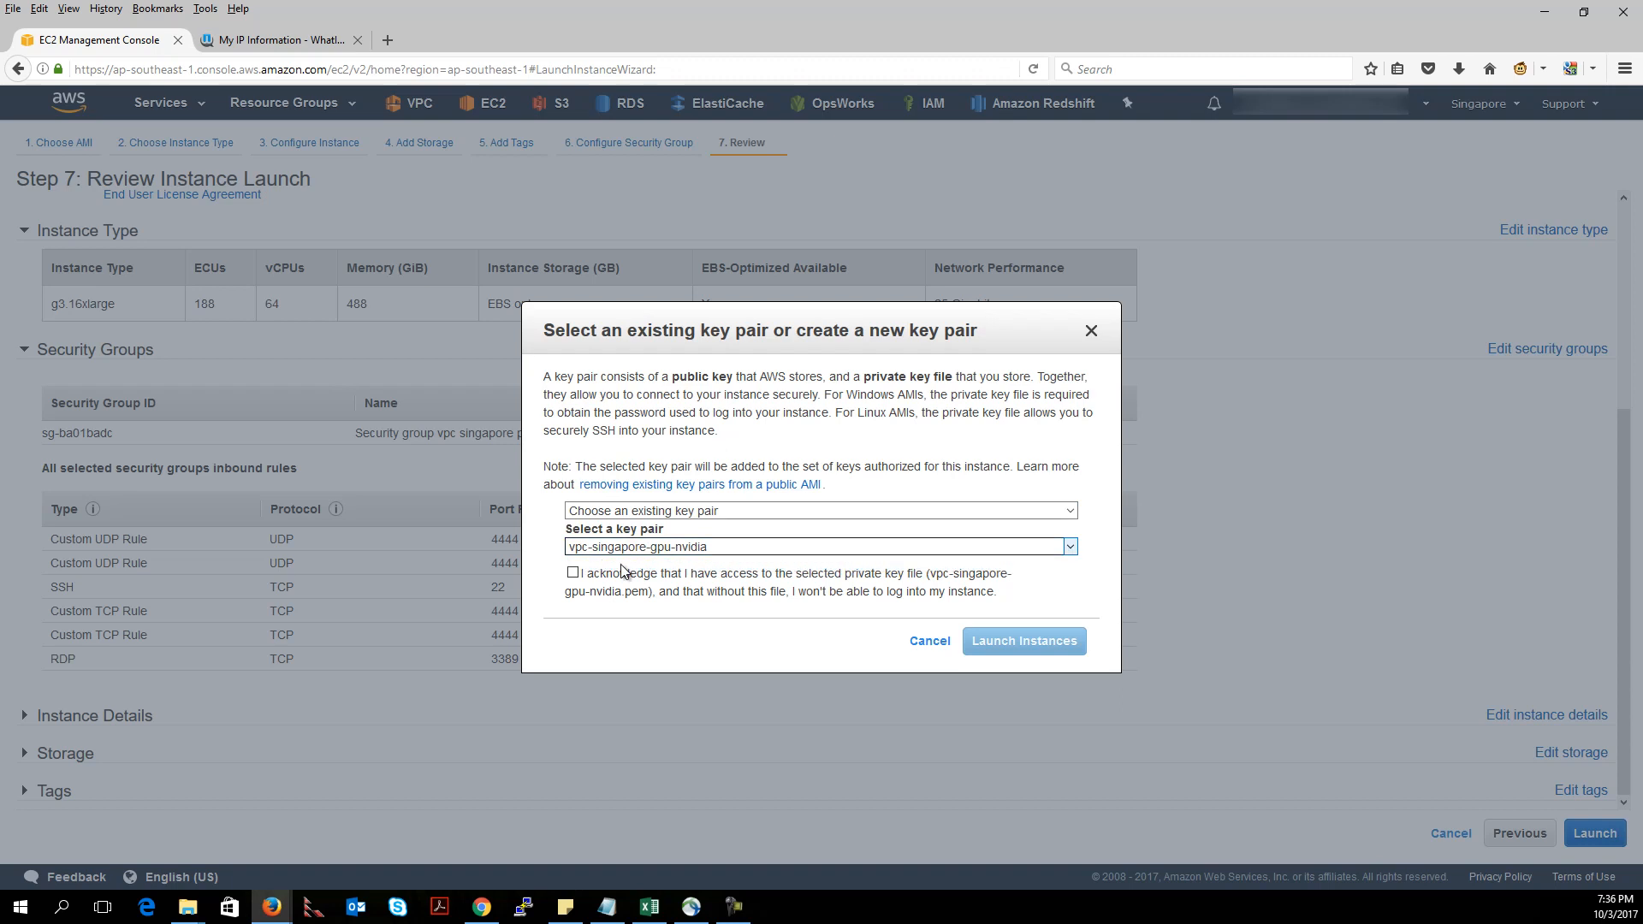
{"action": "left_click", "coordinate": [574, 575]}
{"action": "left_click", "coordinate": [1023, 644]}
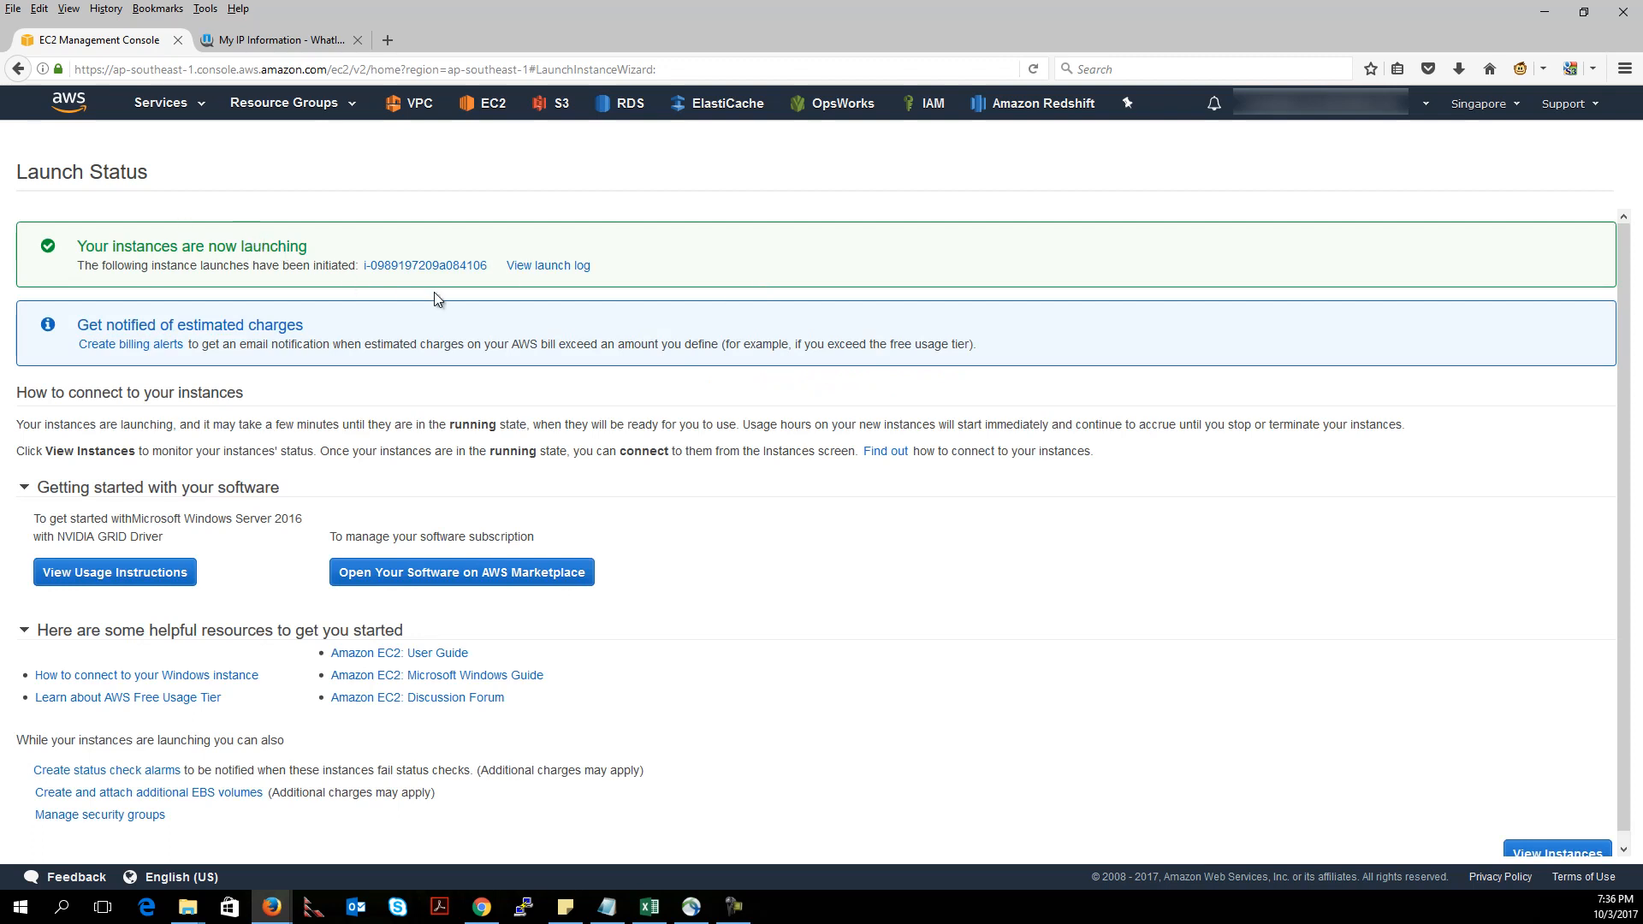
{"action": "left_click", "coordinate": [1557, 853]}
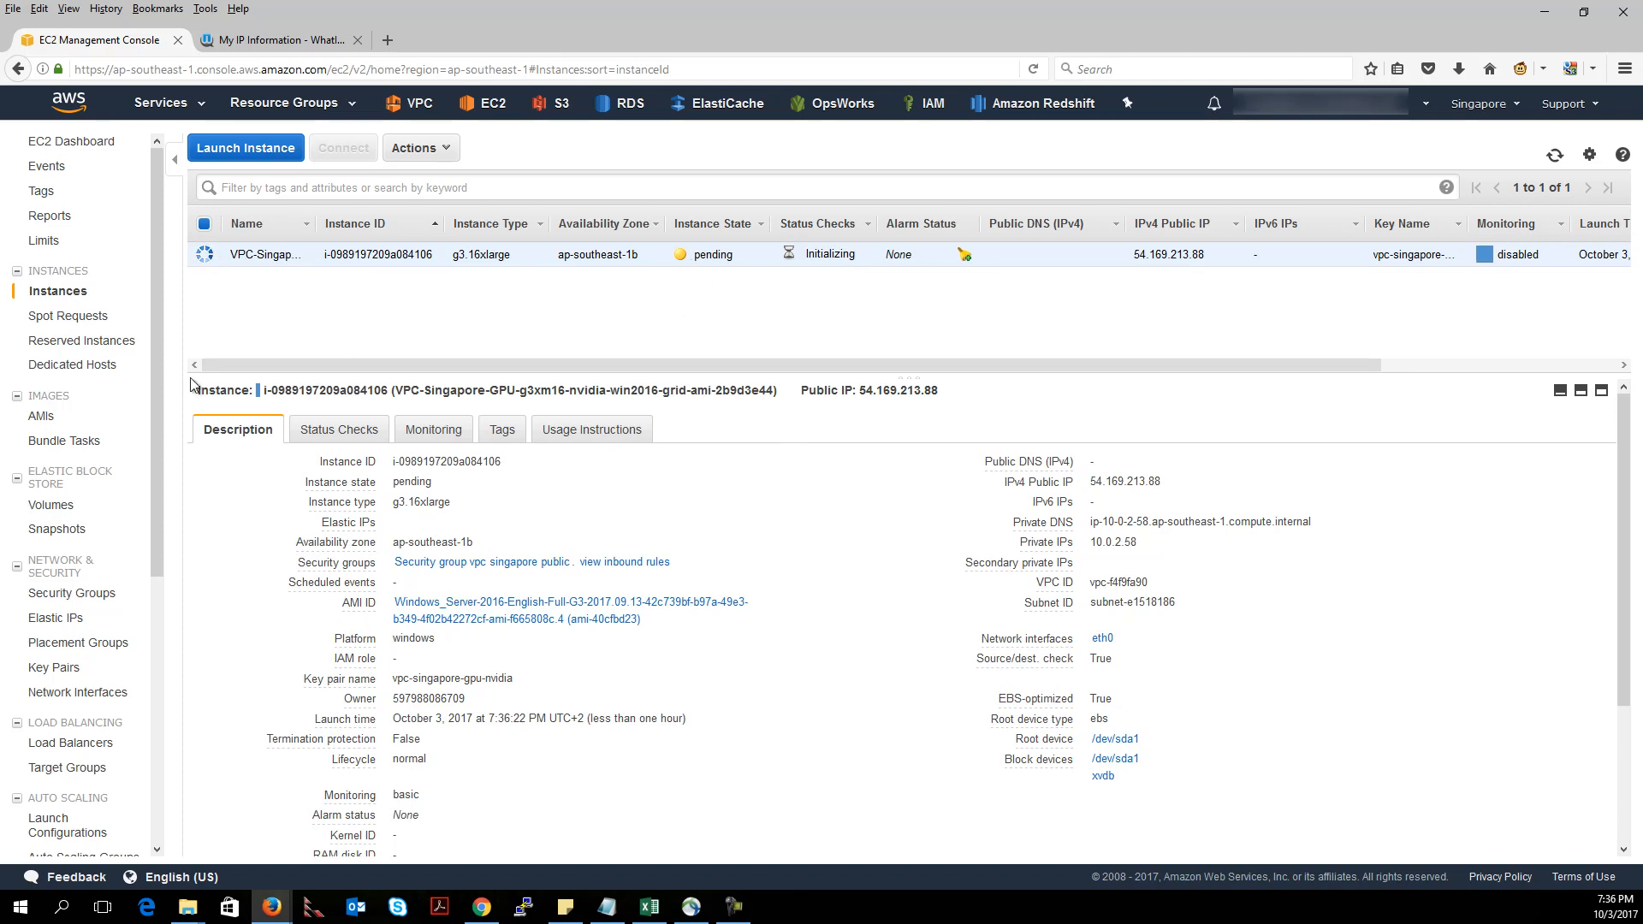
- Associate the Elastic IP 13.228.108.237 with the new g3.16xlarge instance
{"action": "left_click", "coordinate": [83, 629]}
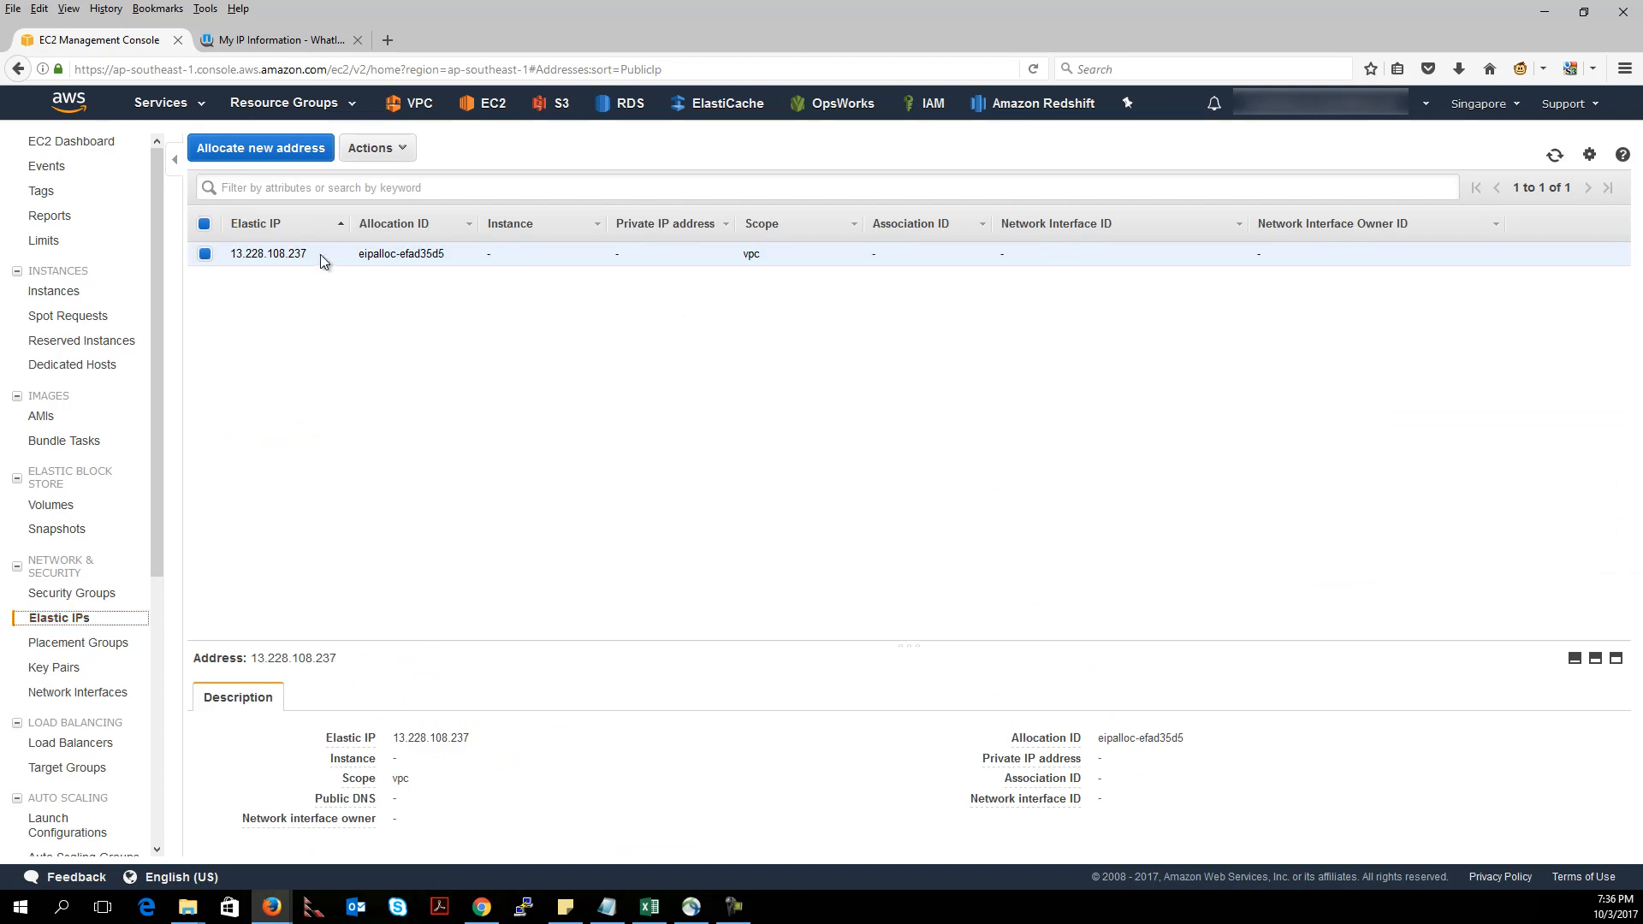
{"action": "right_click", "coordinate": [303, 258]}
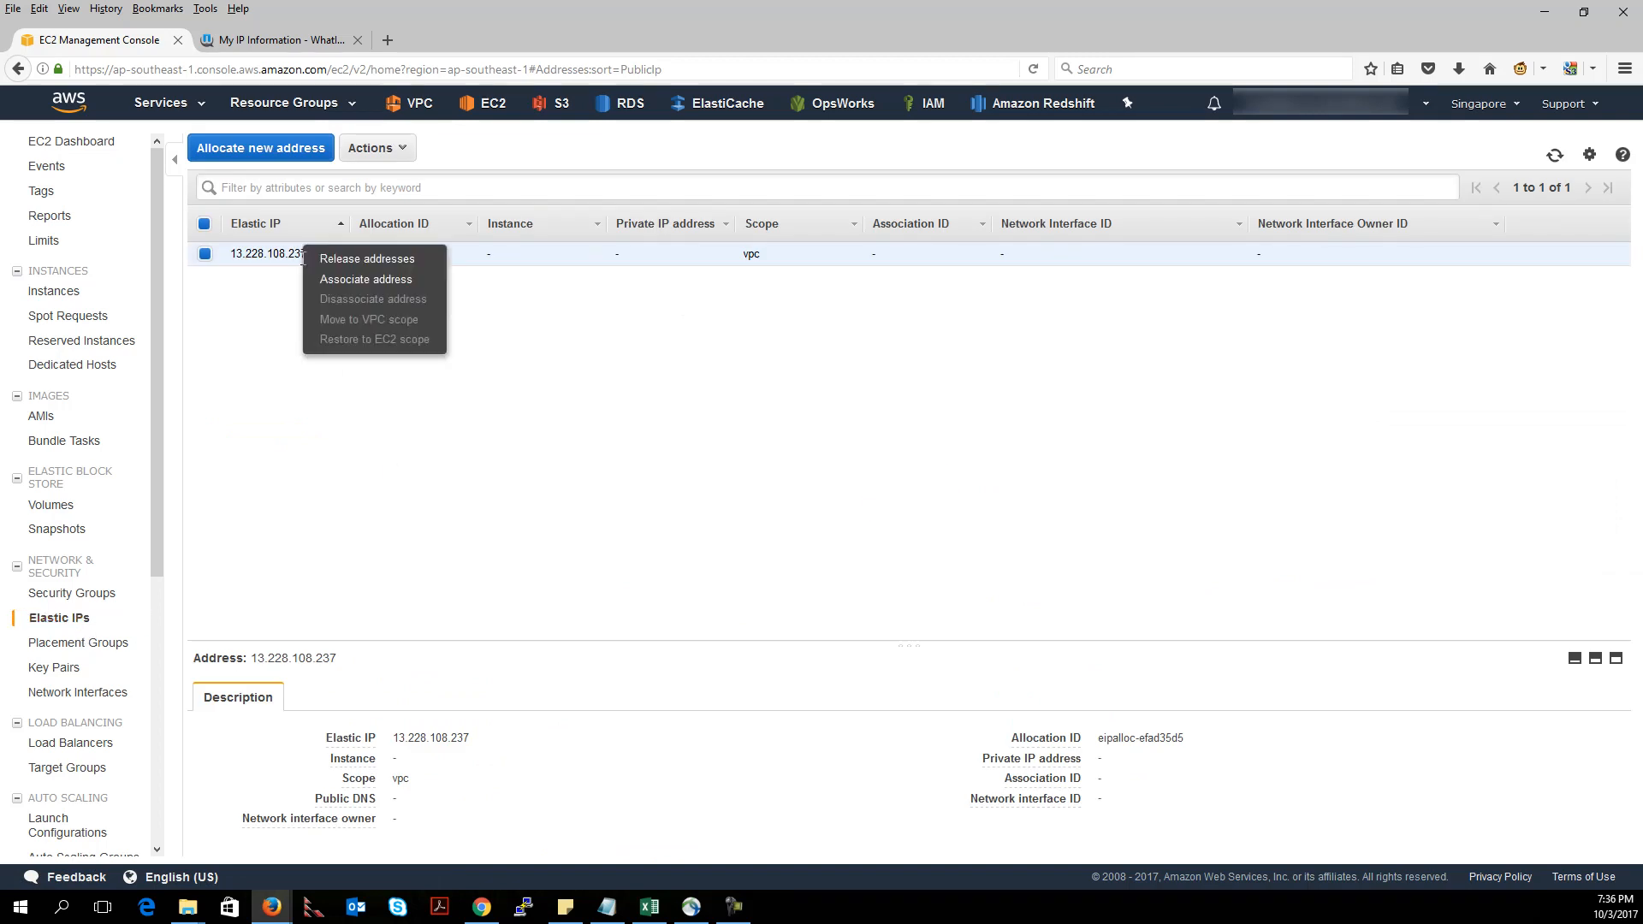
{"action": "left_click", "coordinate": [330, 282]}
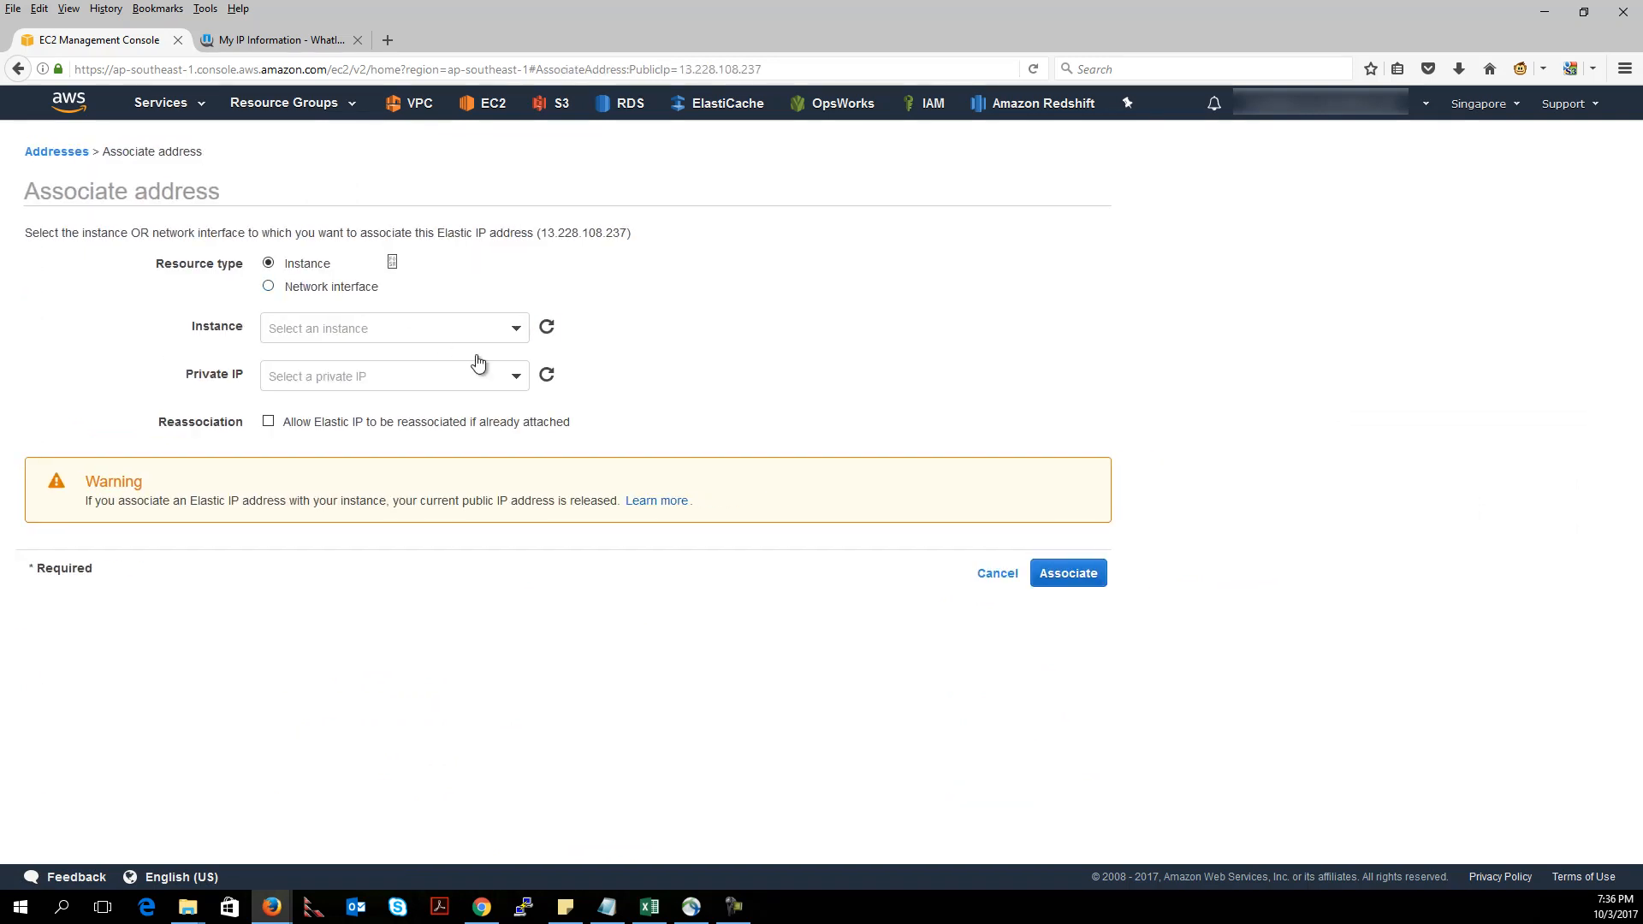
{"action": "left_click", "coordinate": [511, 329]}
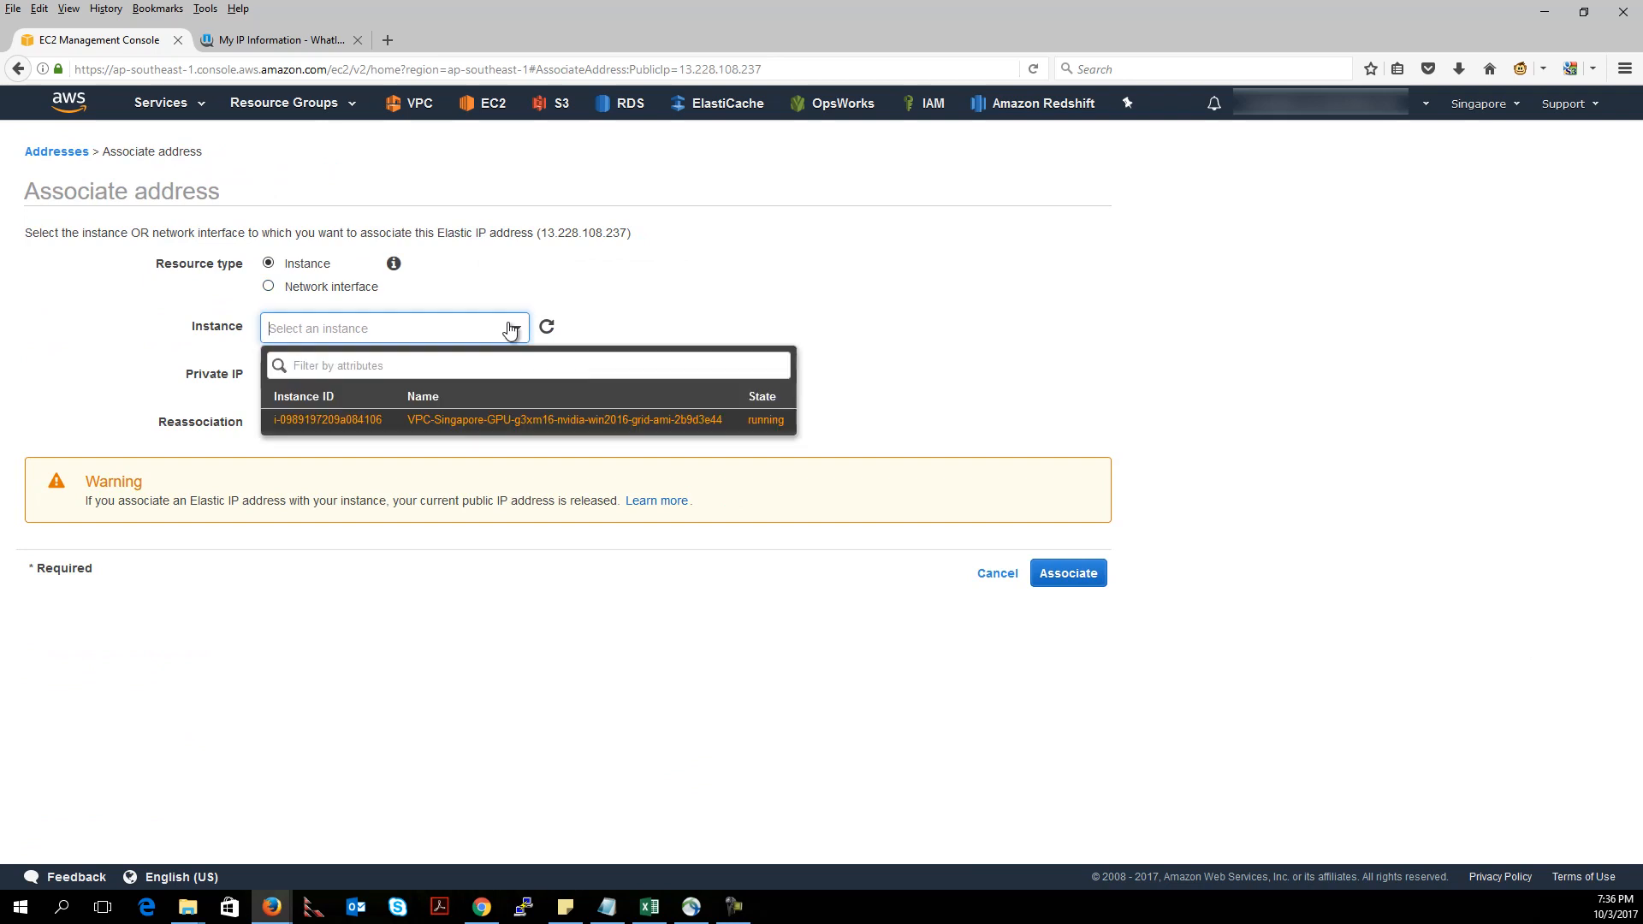
{"action": "left_click", "coordinate": [368, 428]}
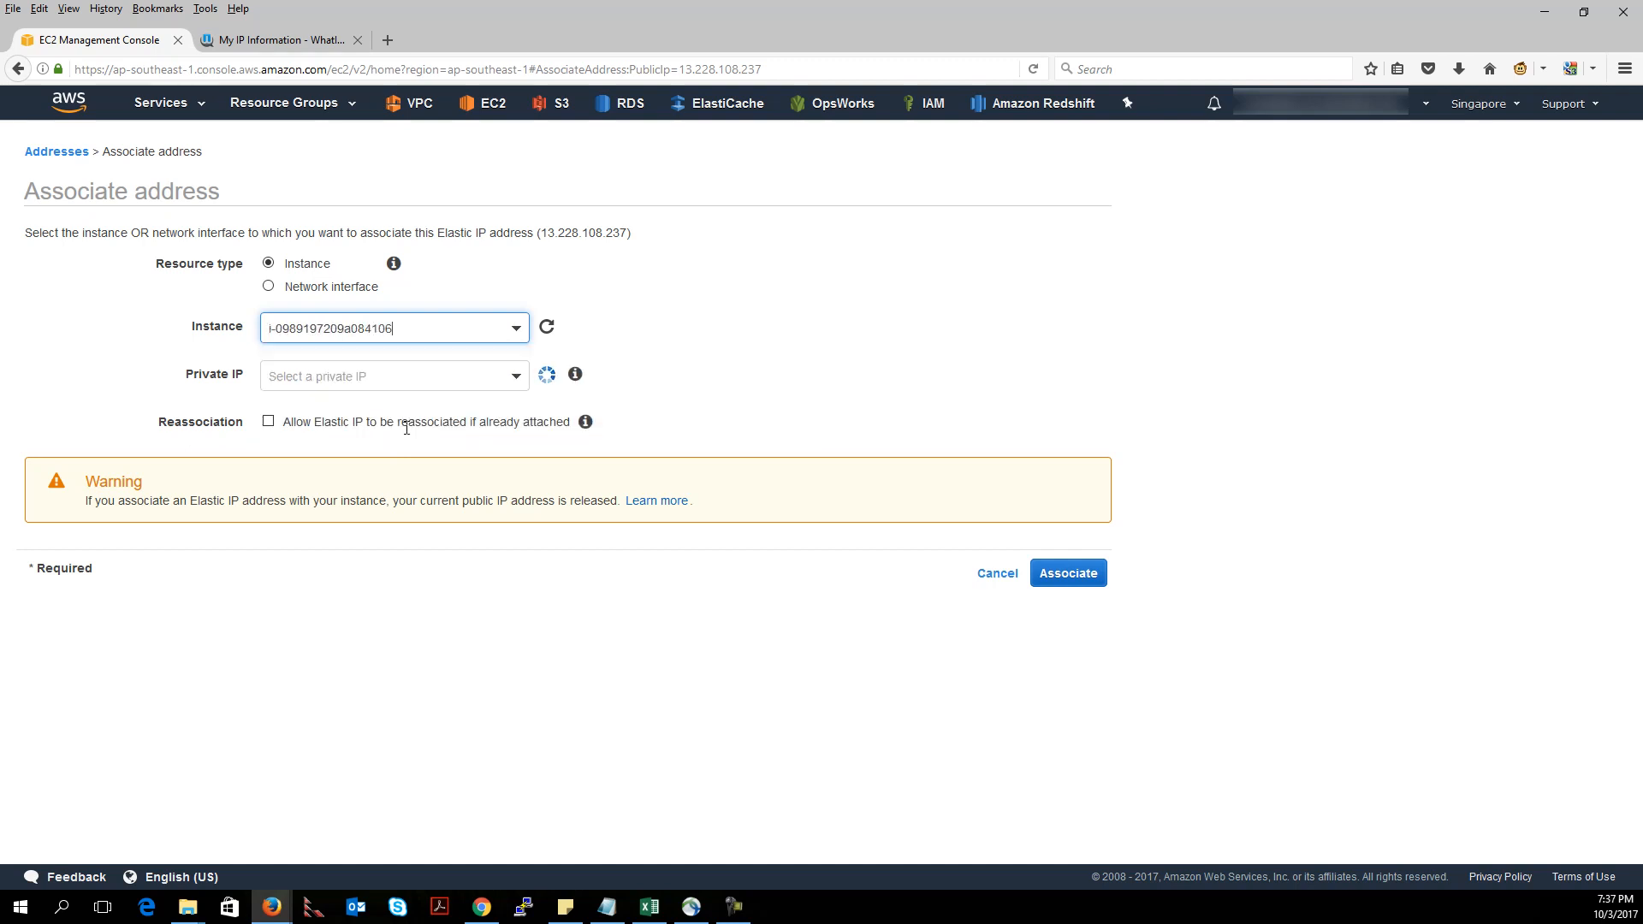
{"action": "left_click", "coordinate": [1056, 574]}
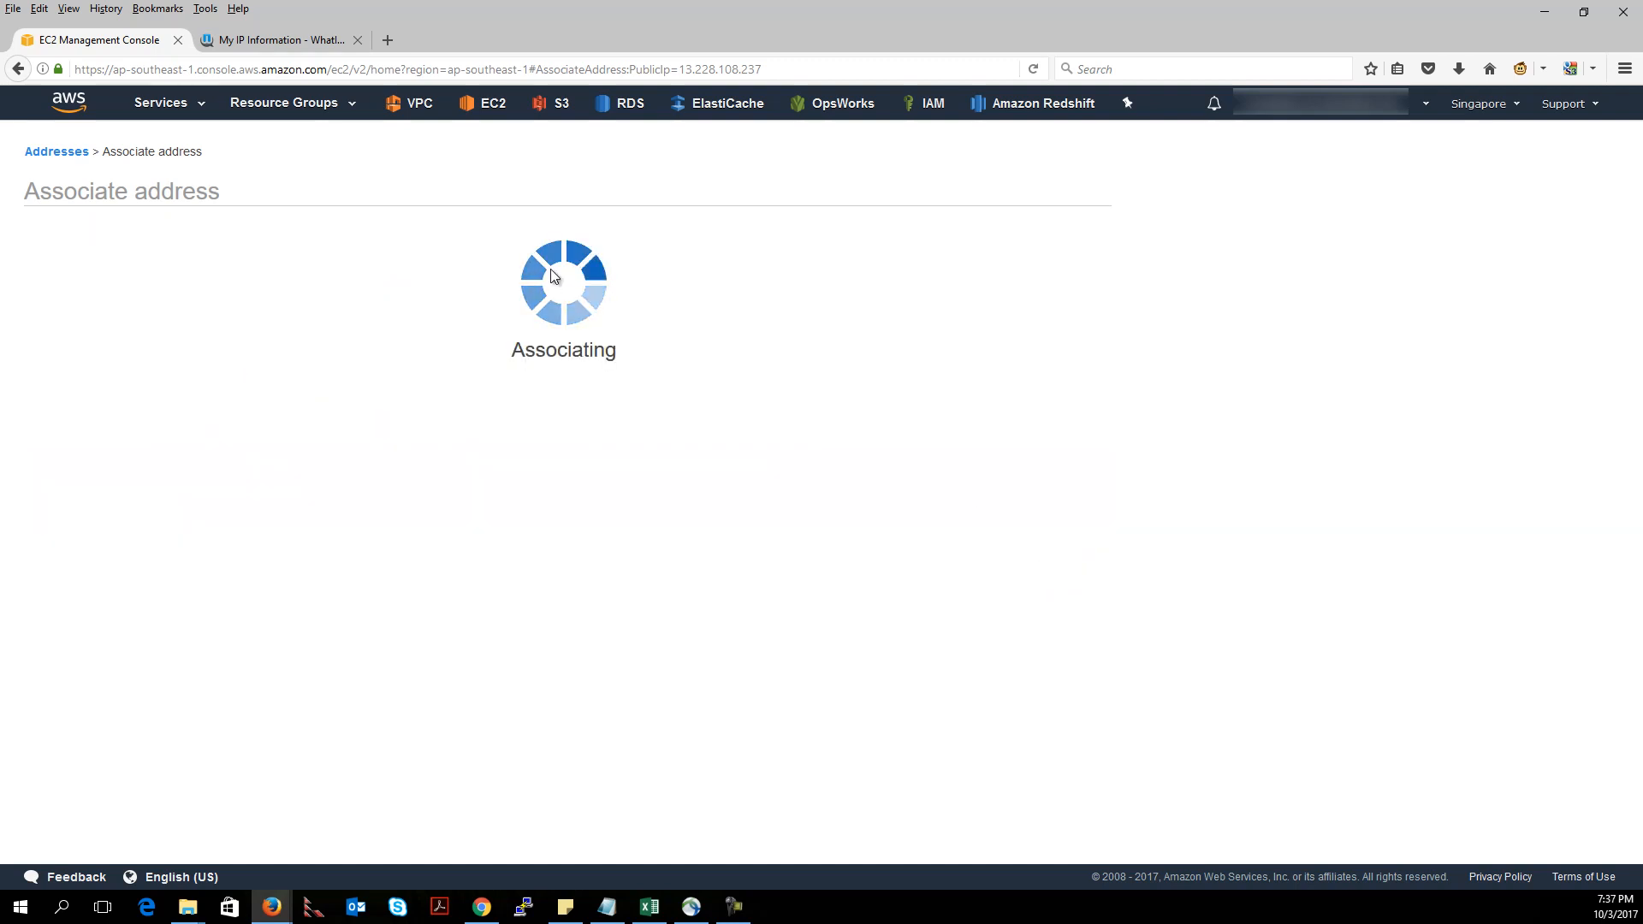
{"action": "left_click", "coordinate": [827, 296]}
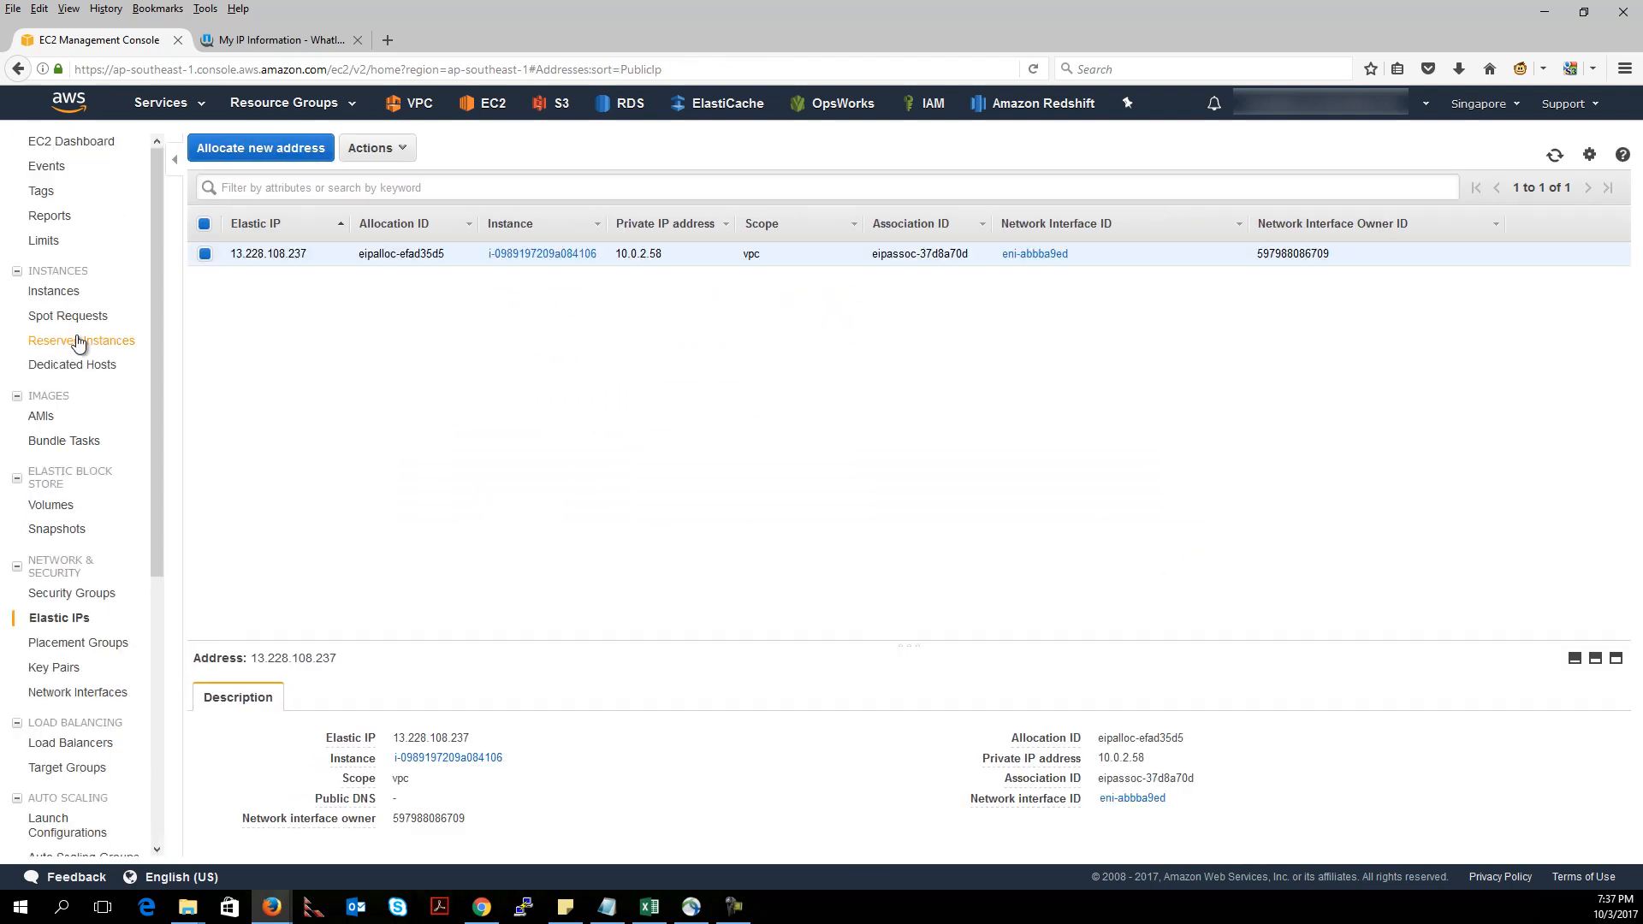
- Download and save the Remote Desktop file for the new g3.16xlarge instance
{"action": "left_click", "coordinate": [54, 295]}
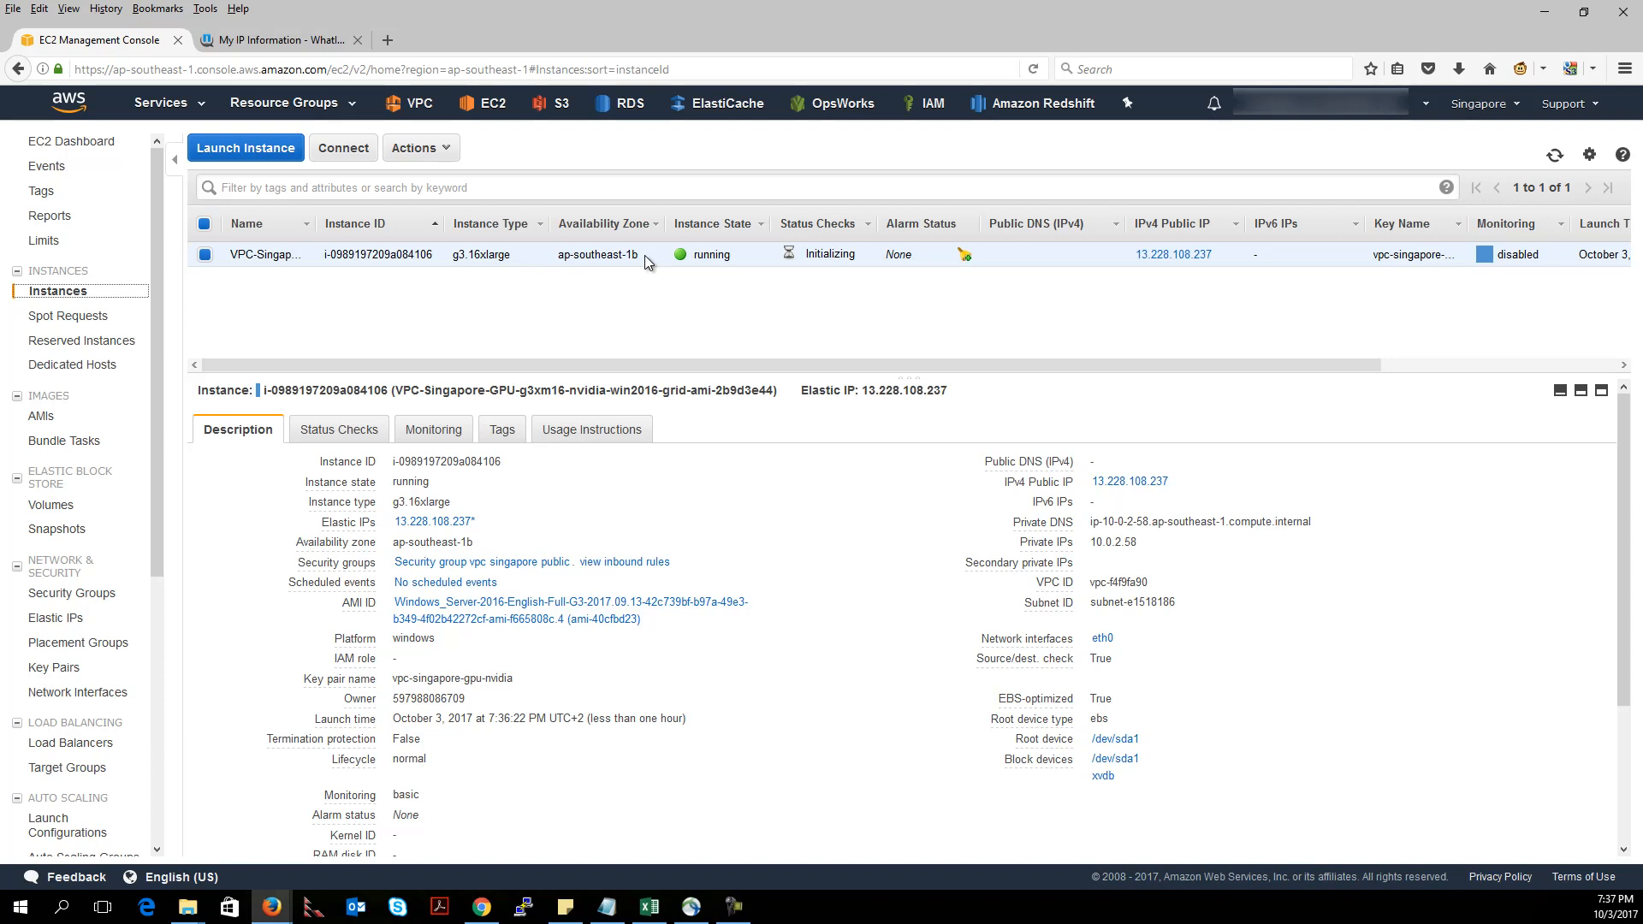
{"action": "left_click", "coordinate": [345, 152]}
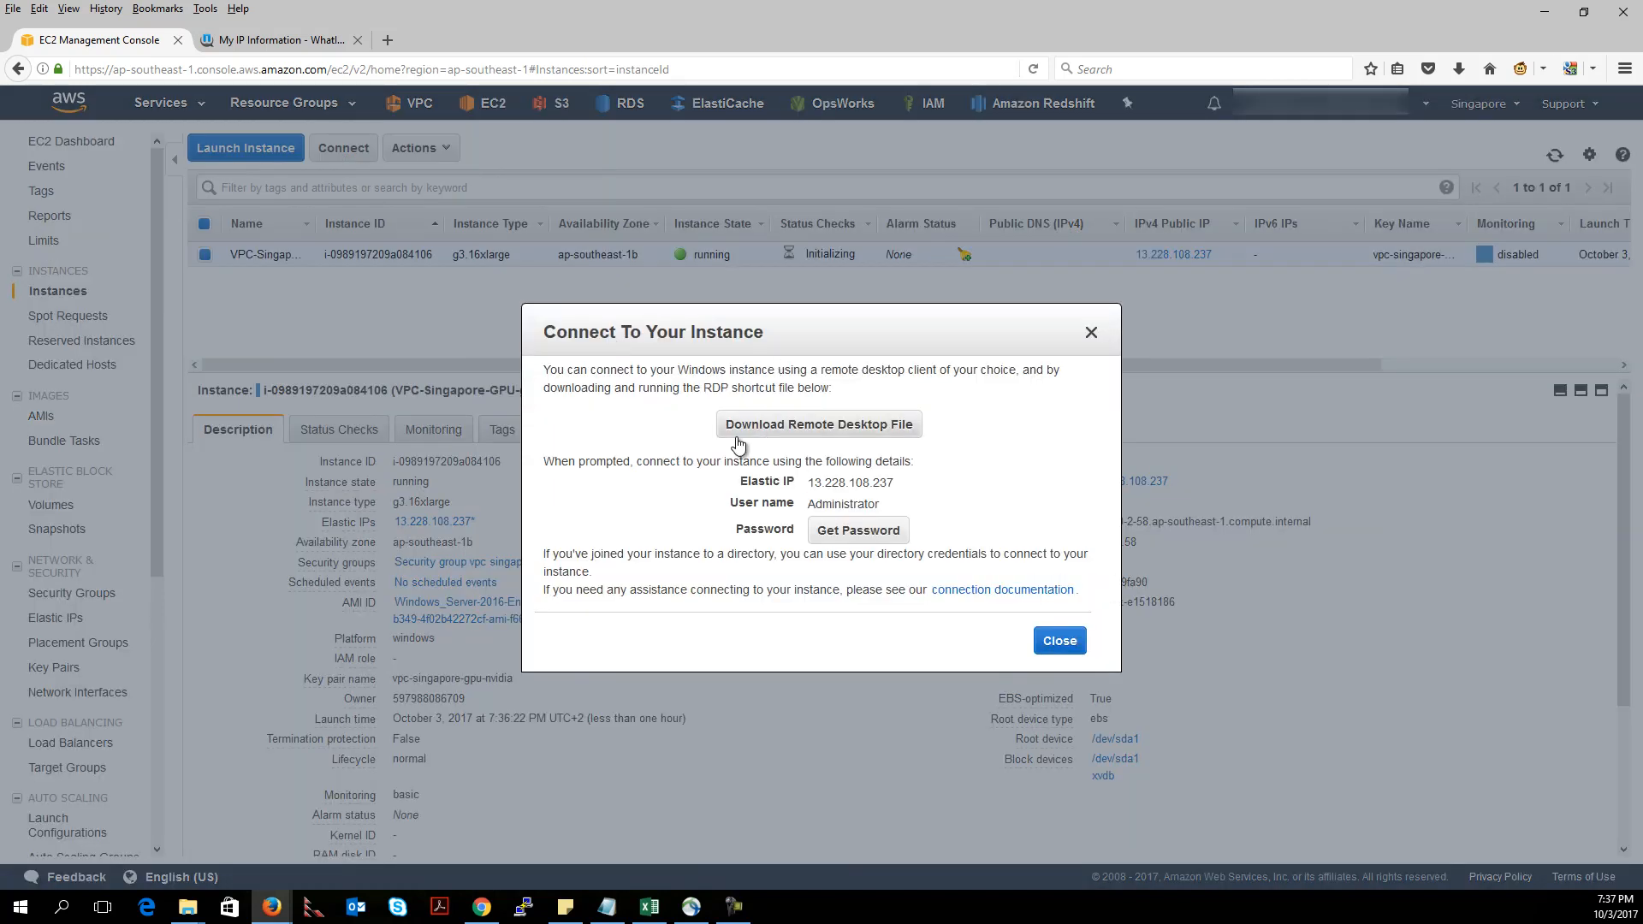
{"action": "left_click", "coordinate": [832, 427]}
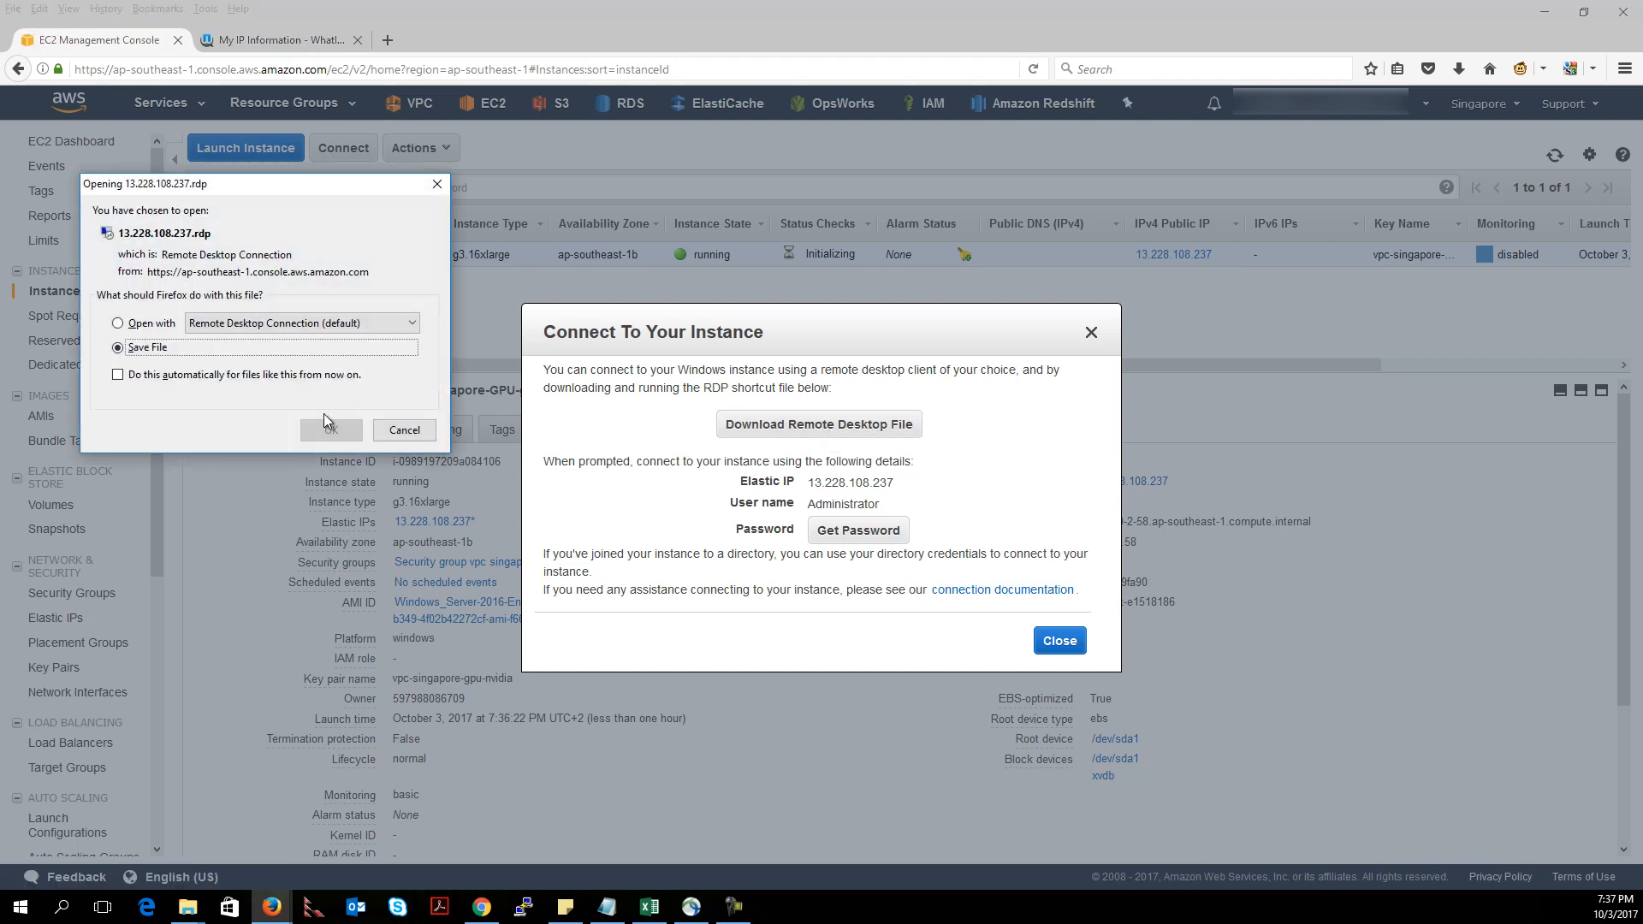
{"action": "left_click", "coordinate": [325, 432]}
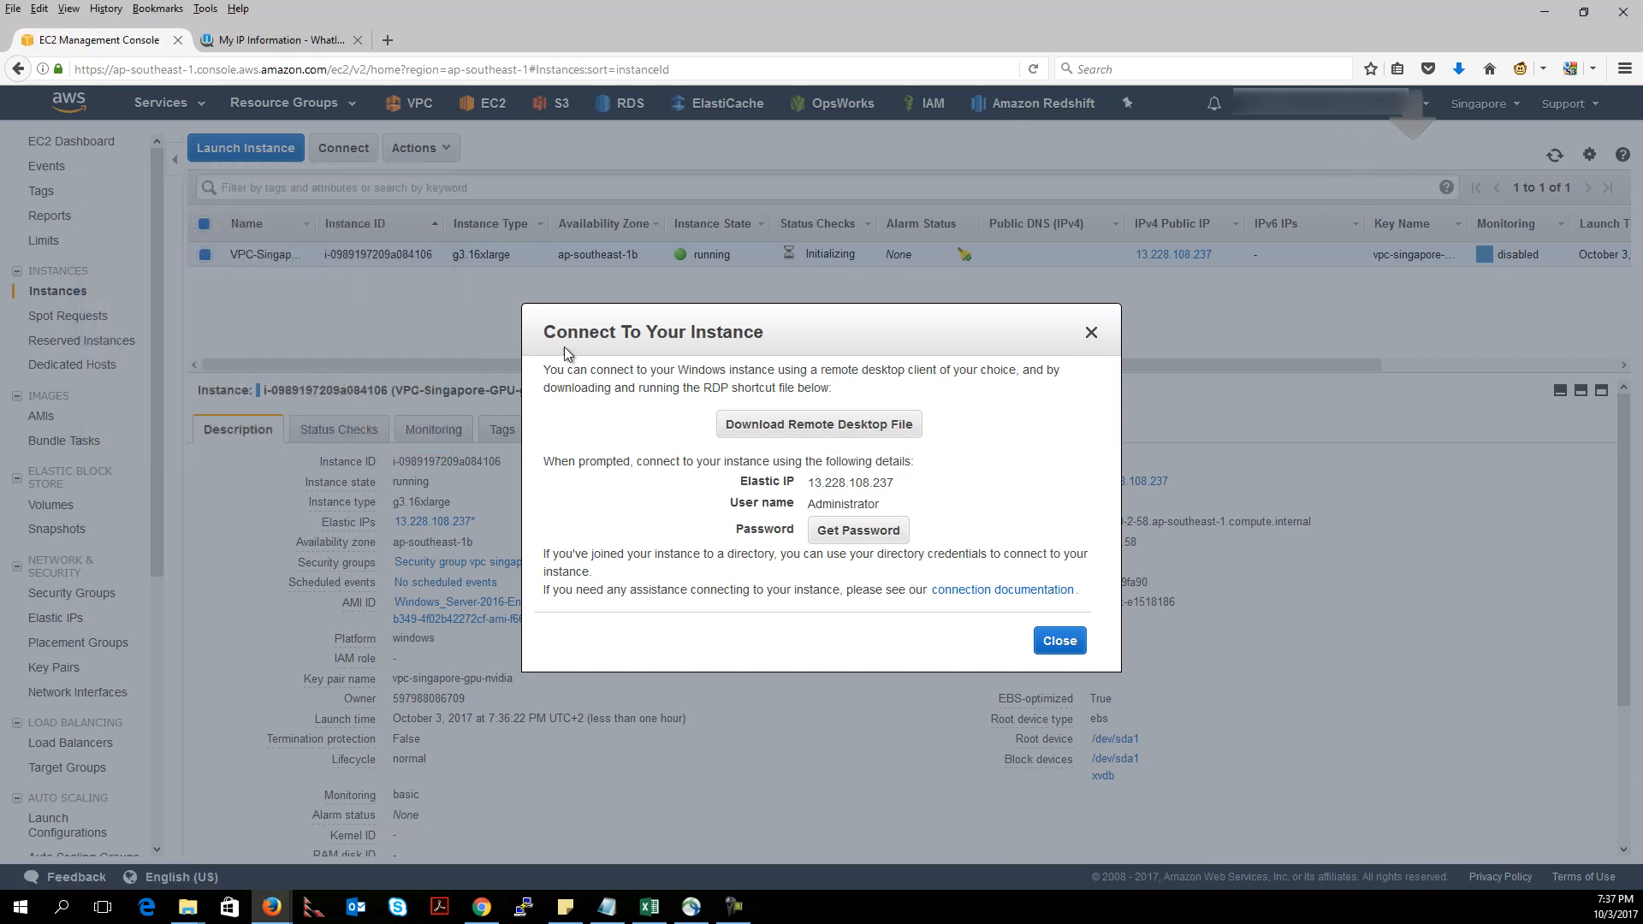
- Open the download's containing folder and rename the RDP file to 13.228.108.237-vpc-singopore-gpu-nvidia-g3x16large.rdp
{"action": "left_click", "coordinate": [1458, 68]}
{"action": "left_click", "coordinate": [1447, 111]}
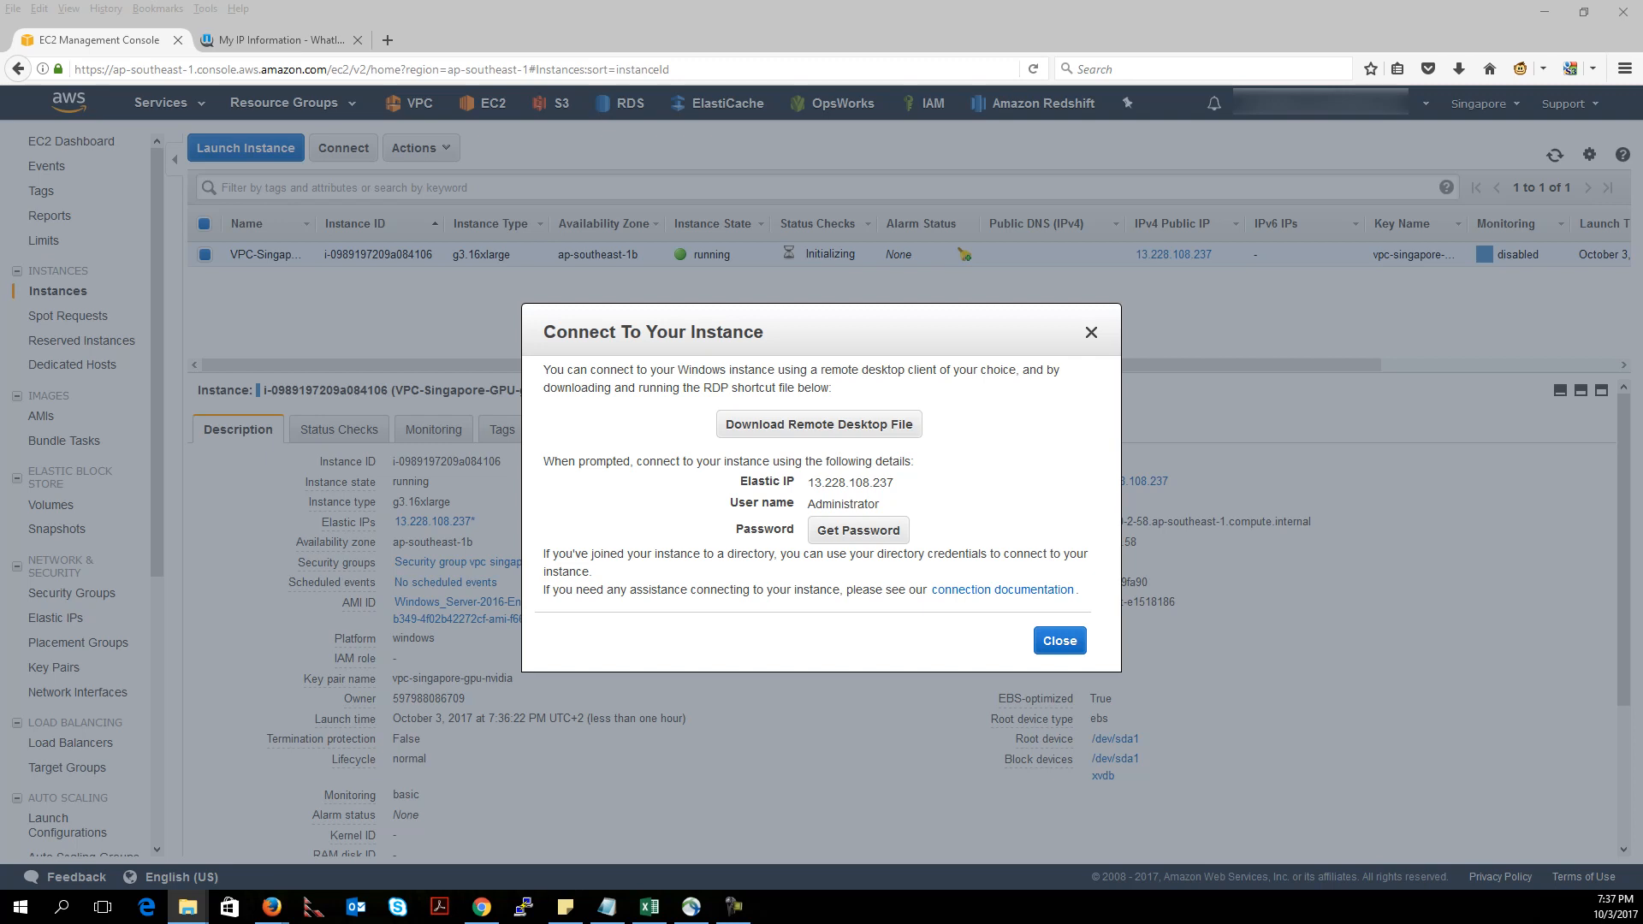
{"action": "left_click_drag", "start_coordinate": [0, 201], "coordinate": [377, 107]}
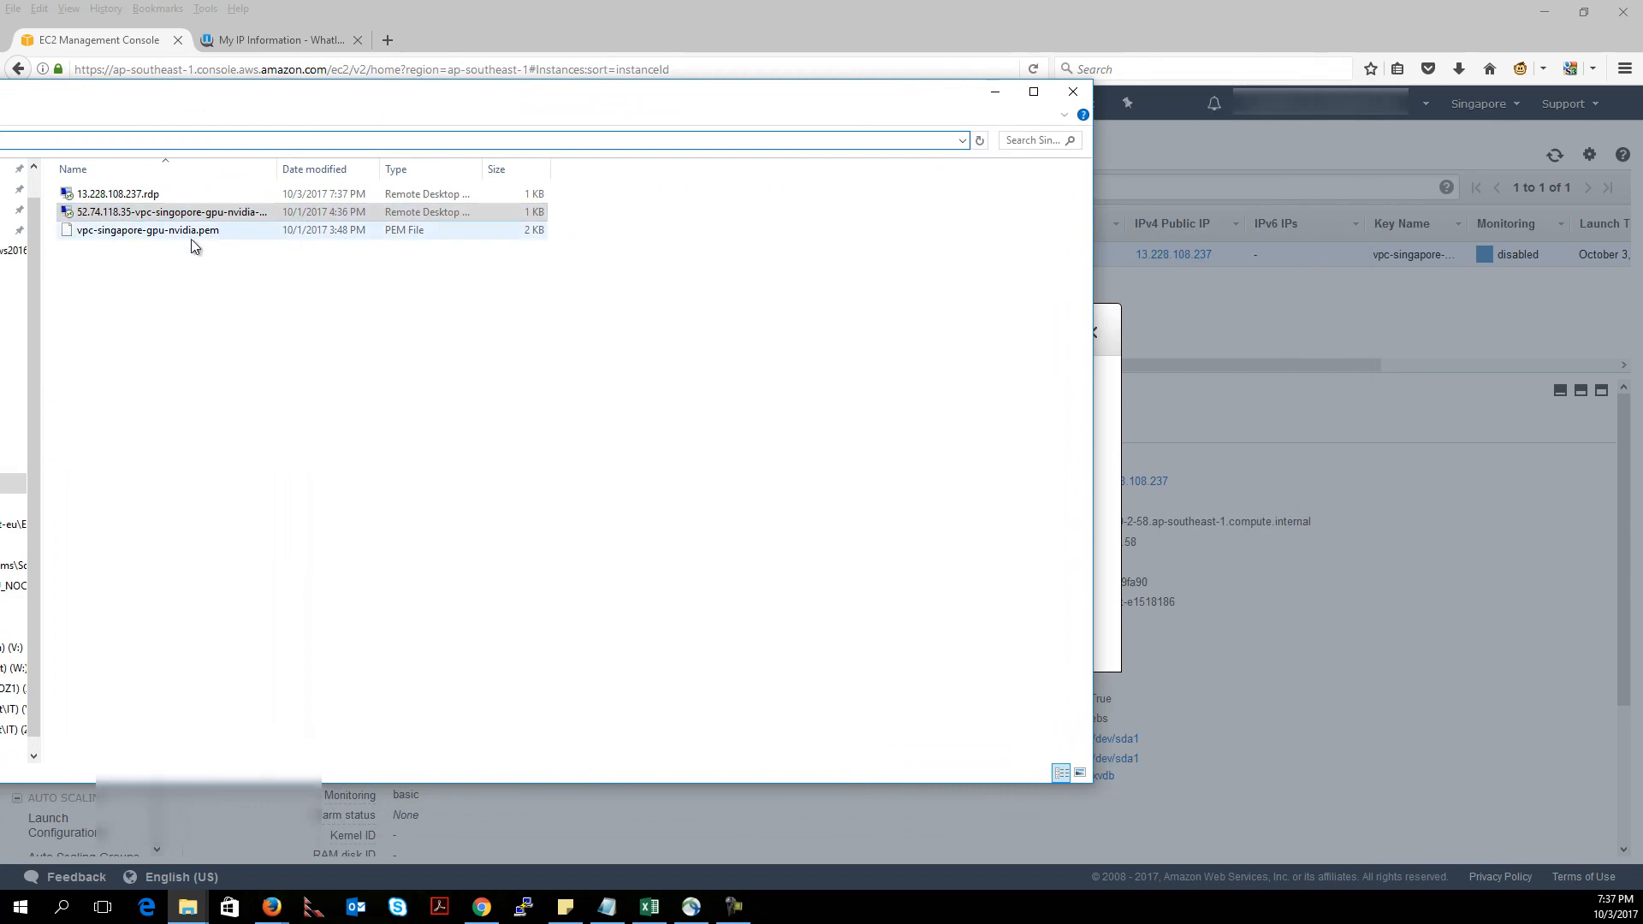
{"action": "right_click", "coordinate": [151, 196]}
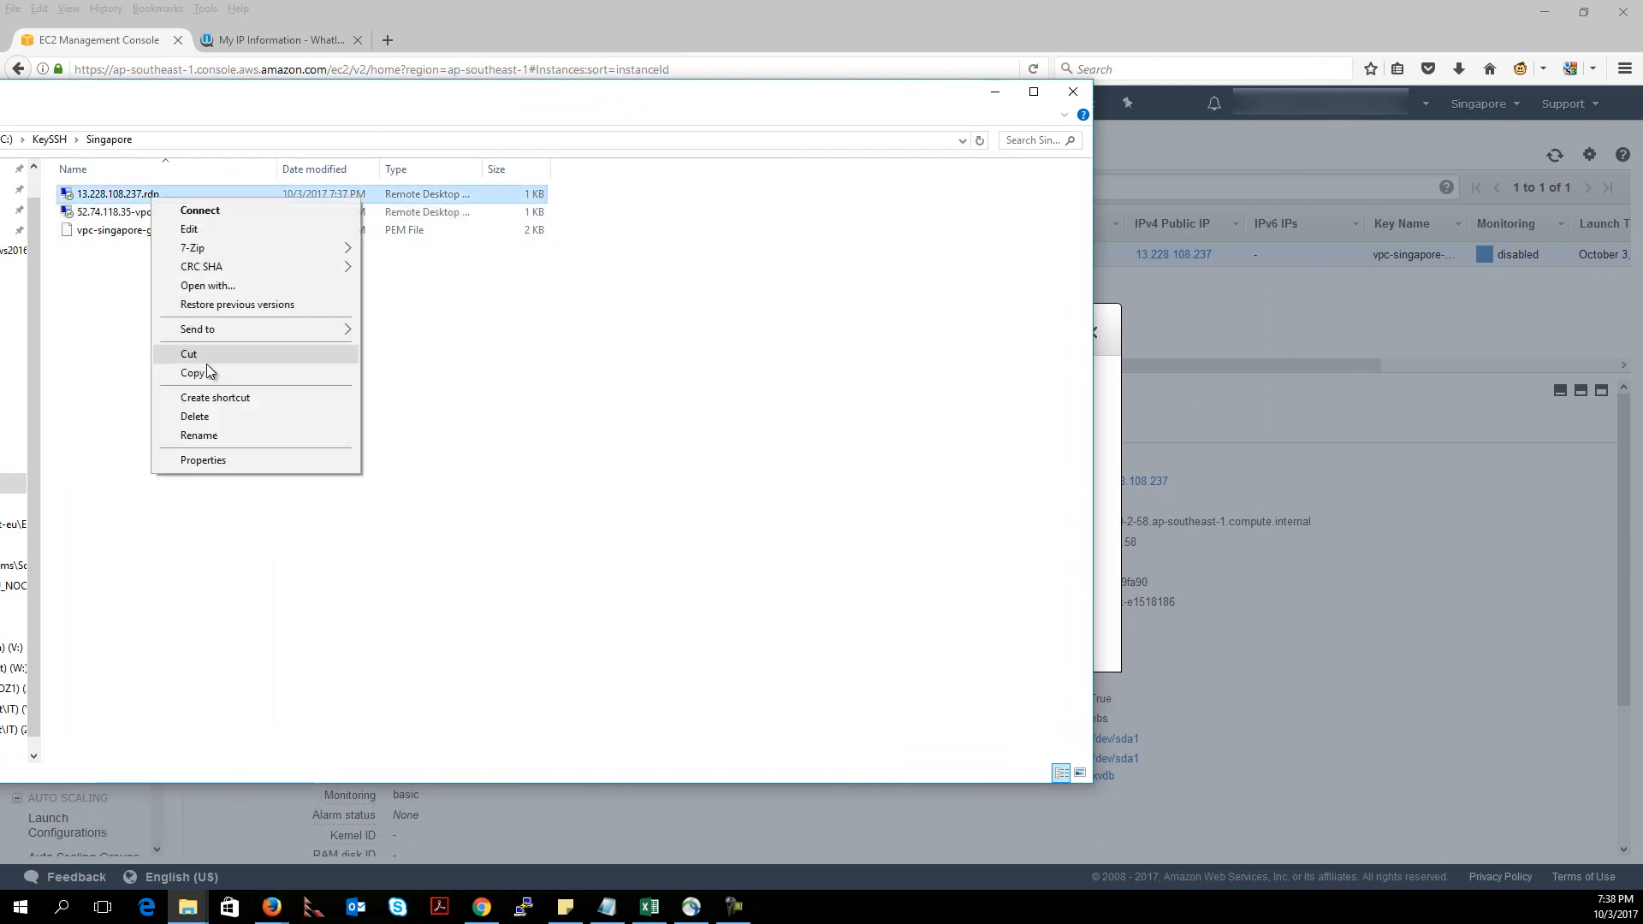
{"action": "left_click", "coordinate": [230, 437]}
{"action": "key", "text": "Right"}
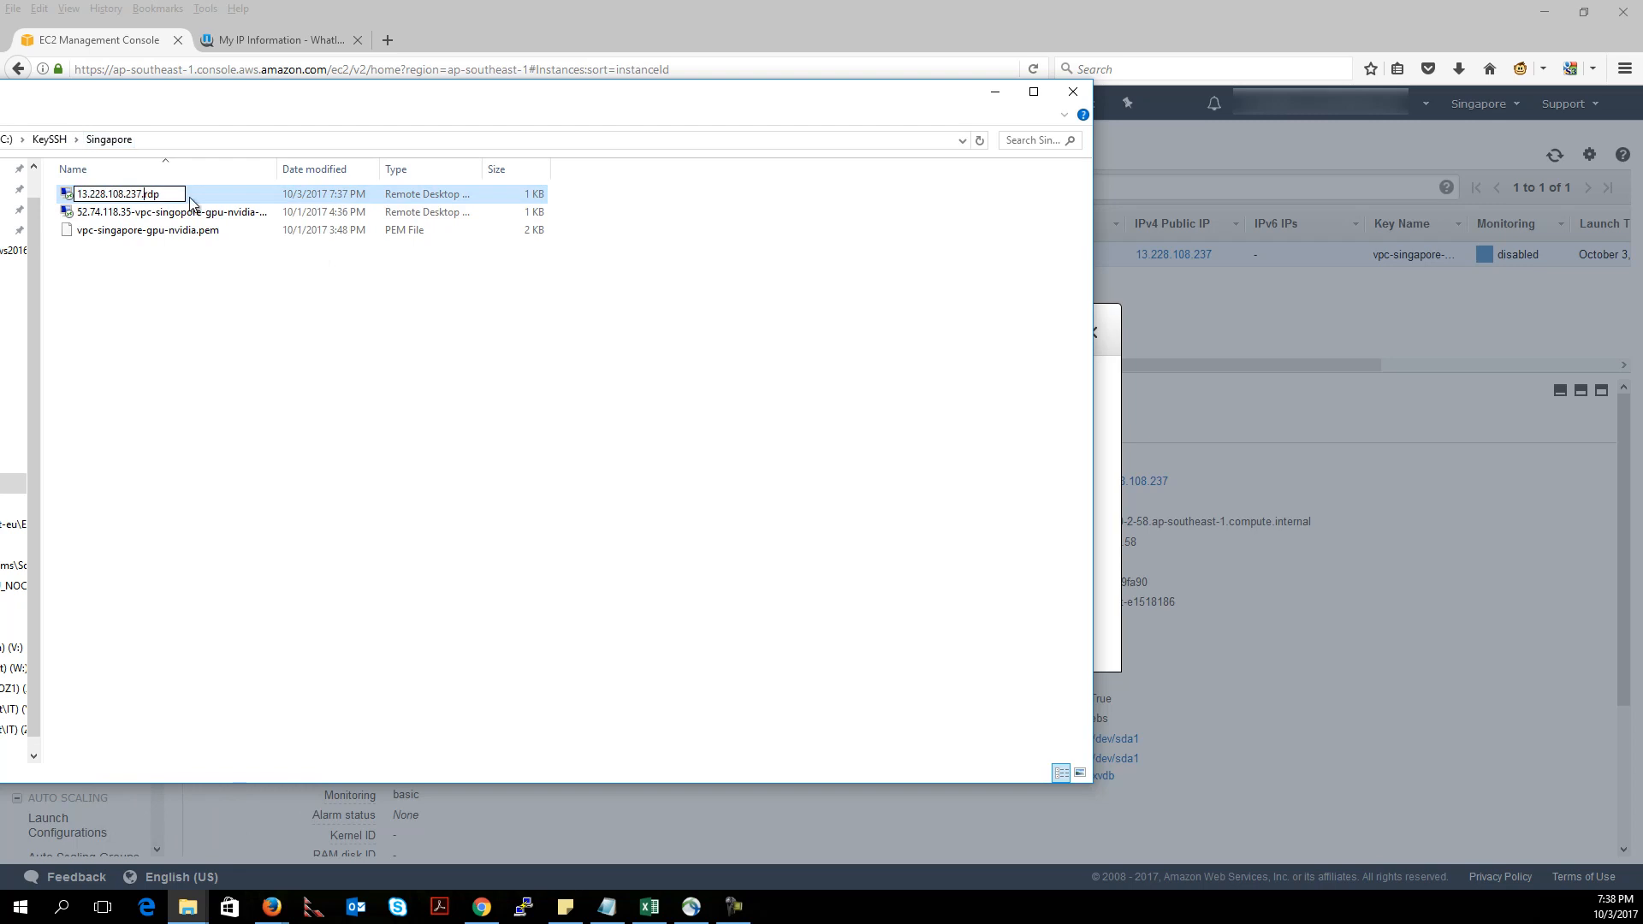
{"action": "type", "text": "-vpc-singopore-gpu-nvidia-g3x16large"}
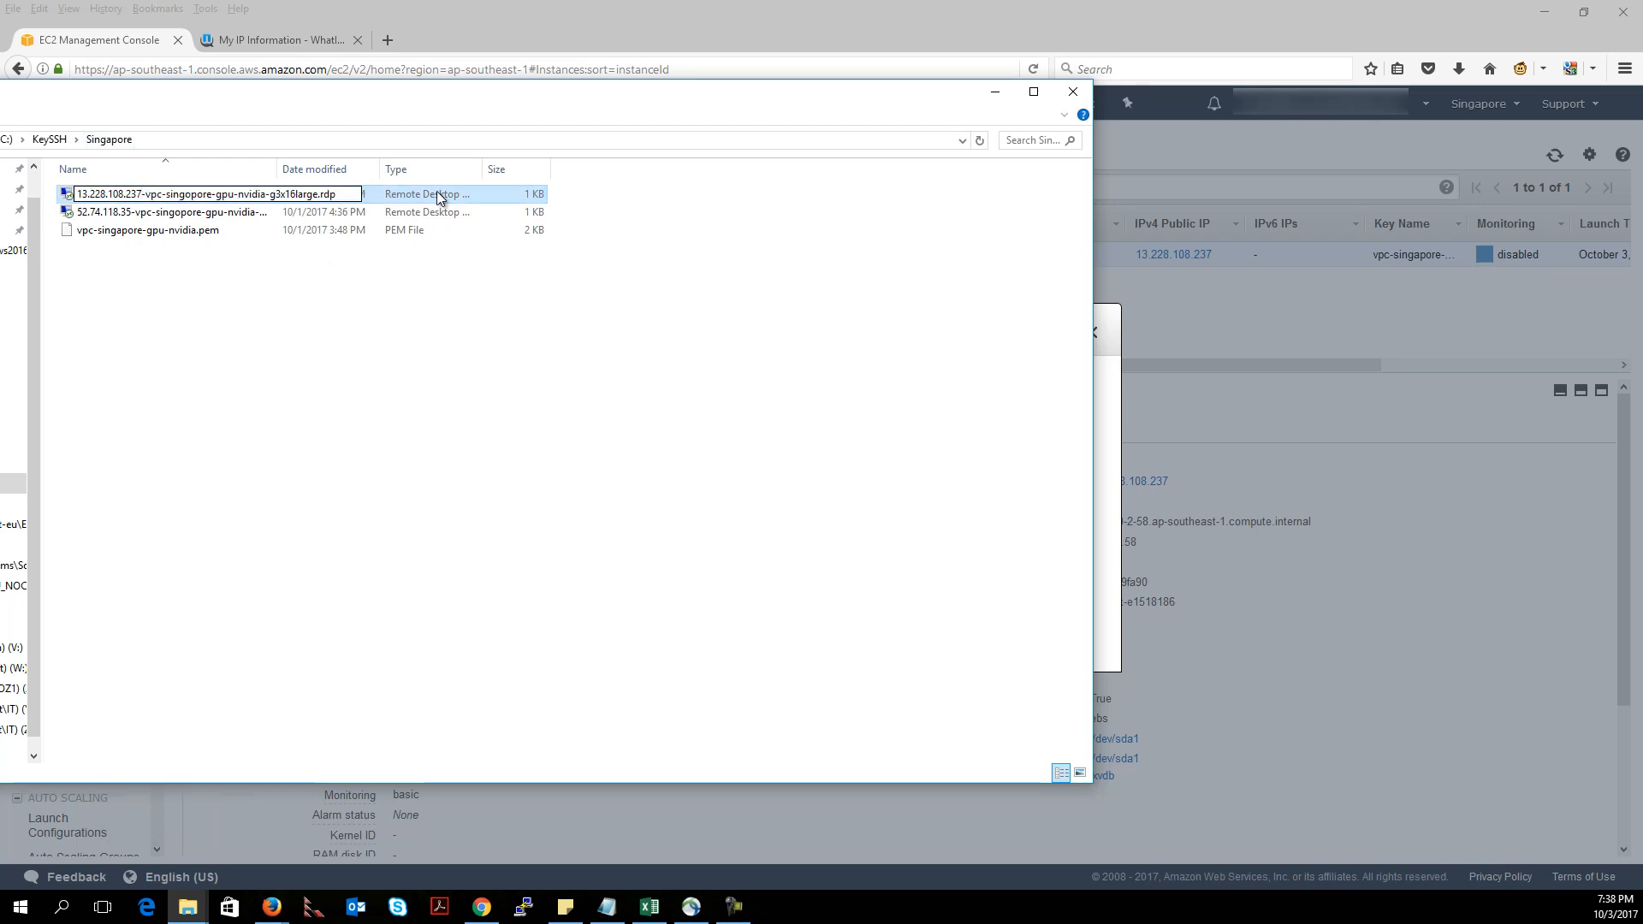
{"action": "key", "text": "Return"}
- Delete the old RDP file whose name starts with 52.74.118.35 from the Singapore folder and return to the EC2 console in Firefox
{"action": "left_click", "coordinate": [141, 213]}
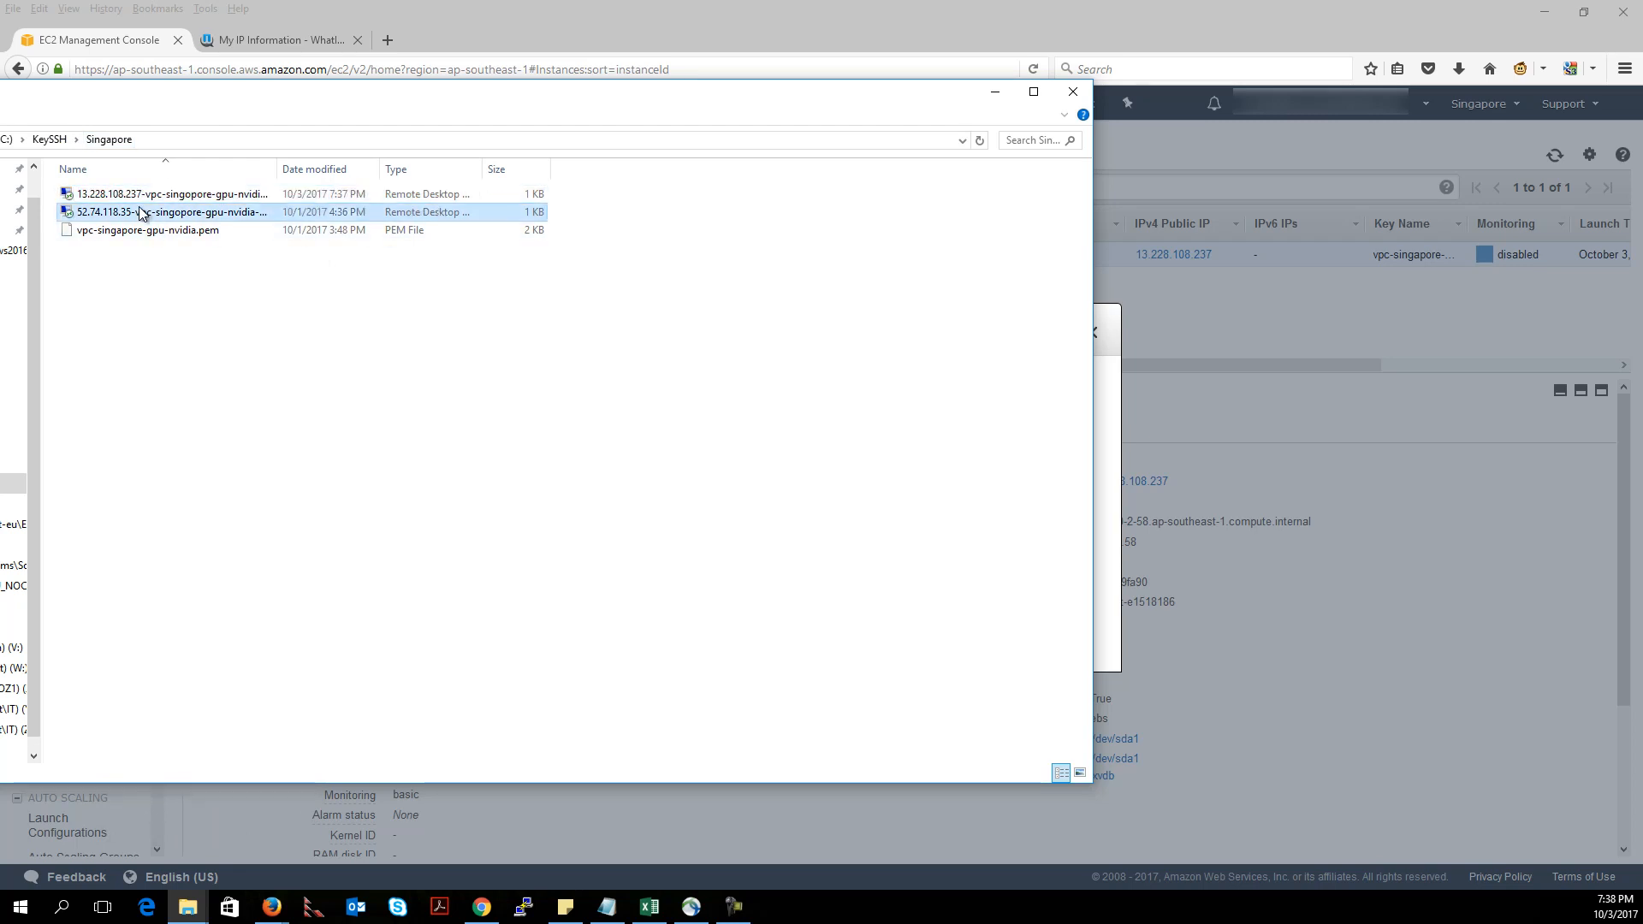
{"action": "key", "text": "Delete"}
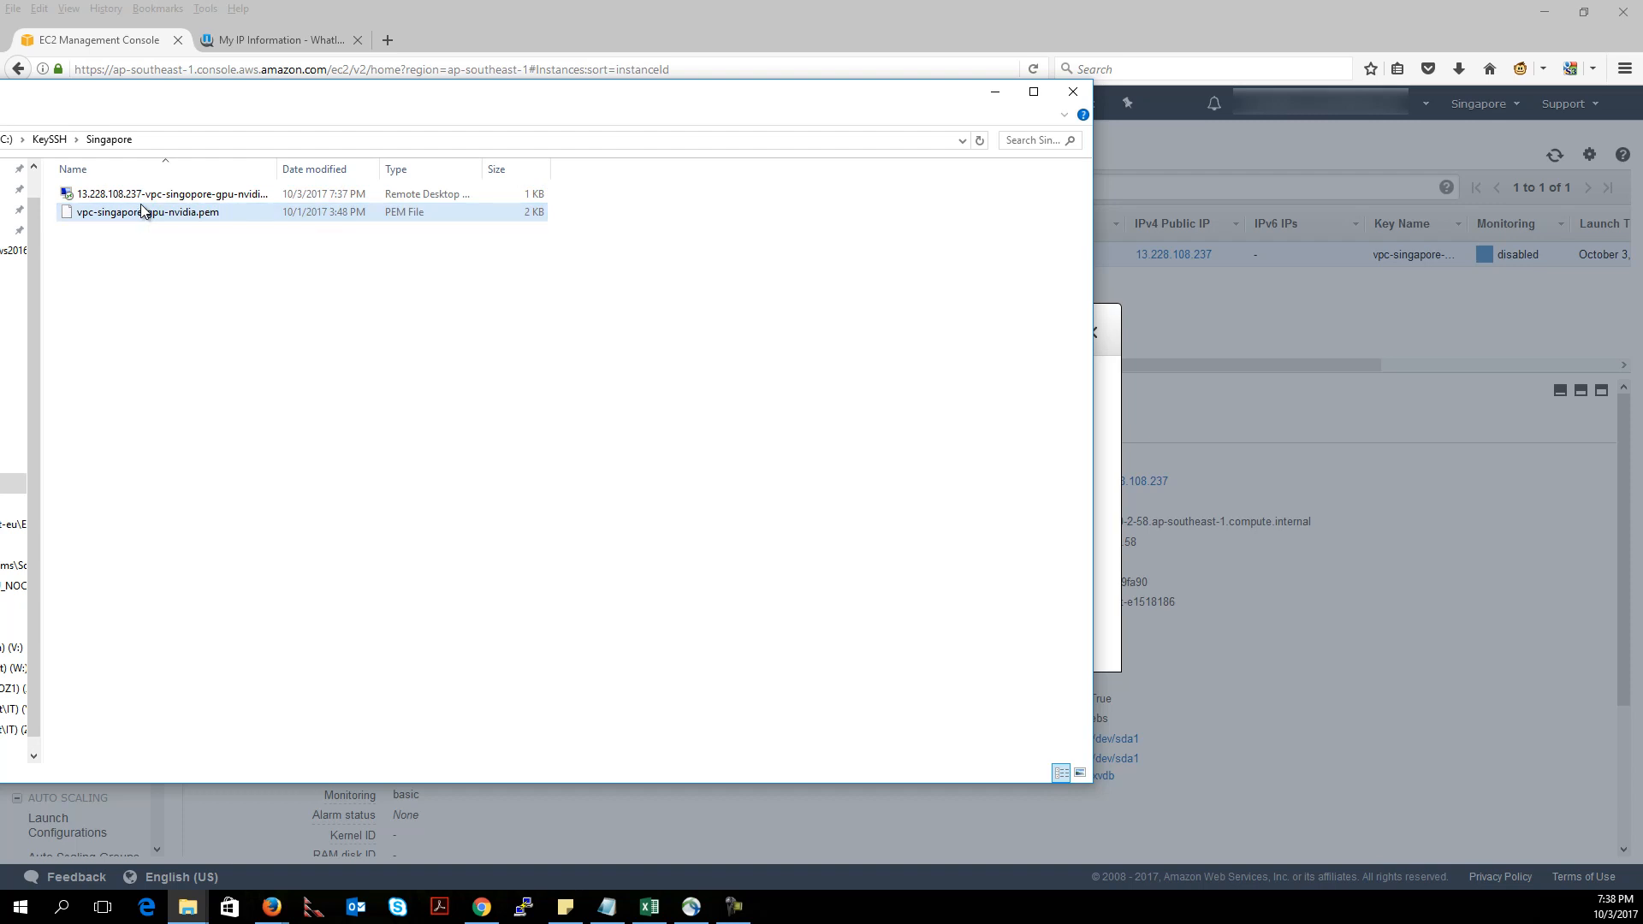
{"action": "left_click", "coordinate": [183, 195]}
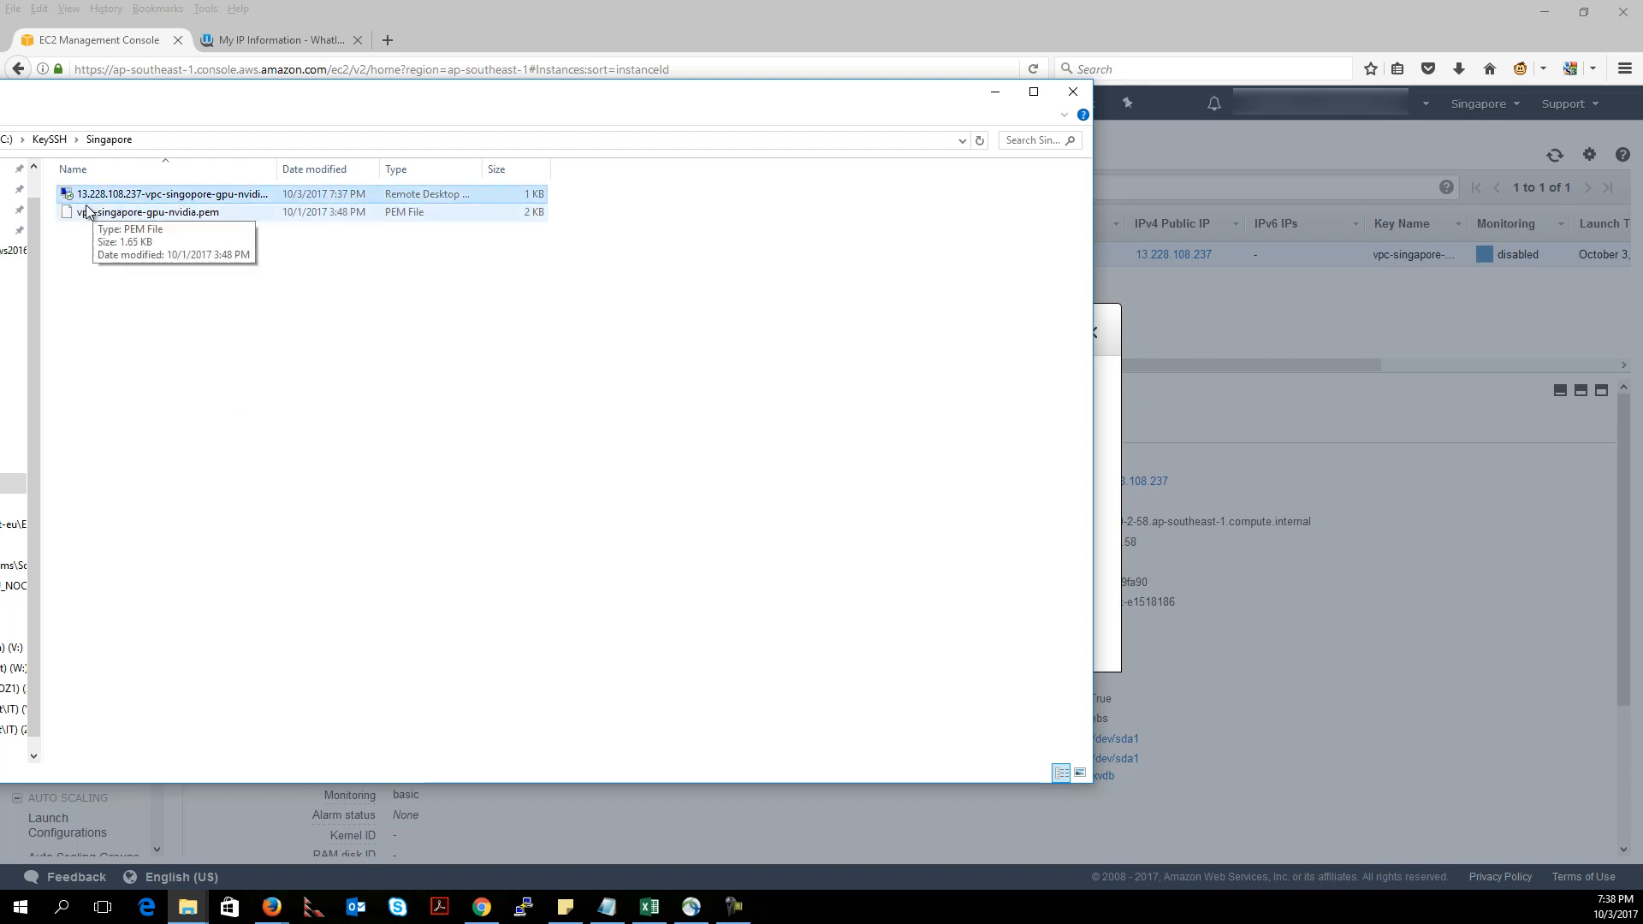
{"action": "left_click", "coordinate": [124, 214], "text": "shift"}
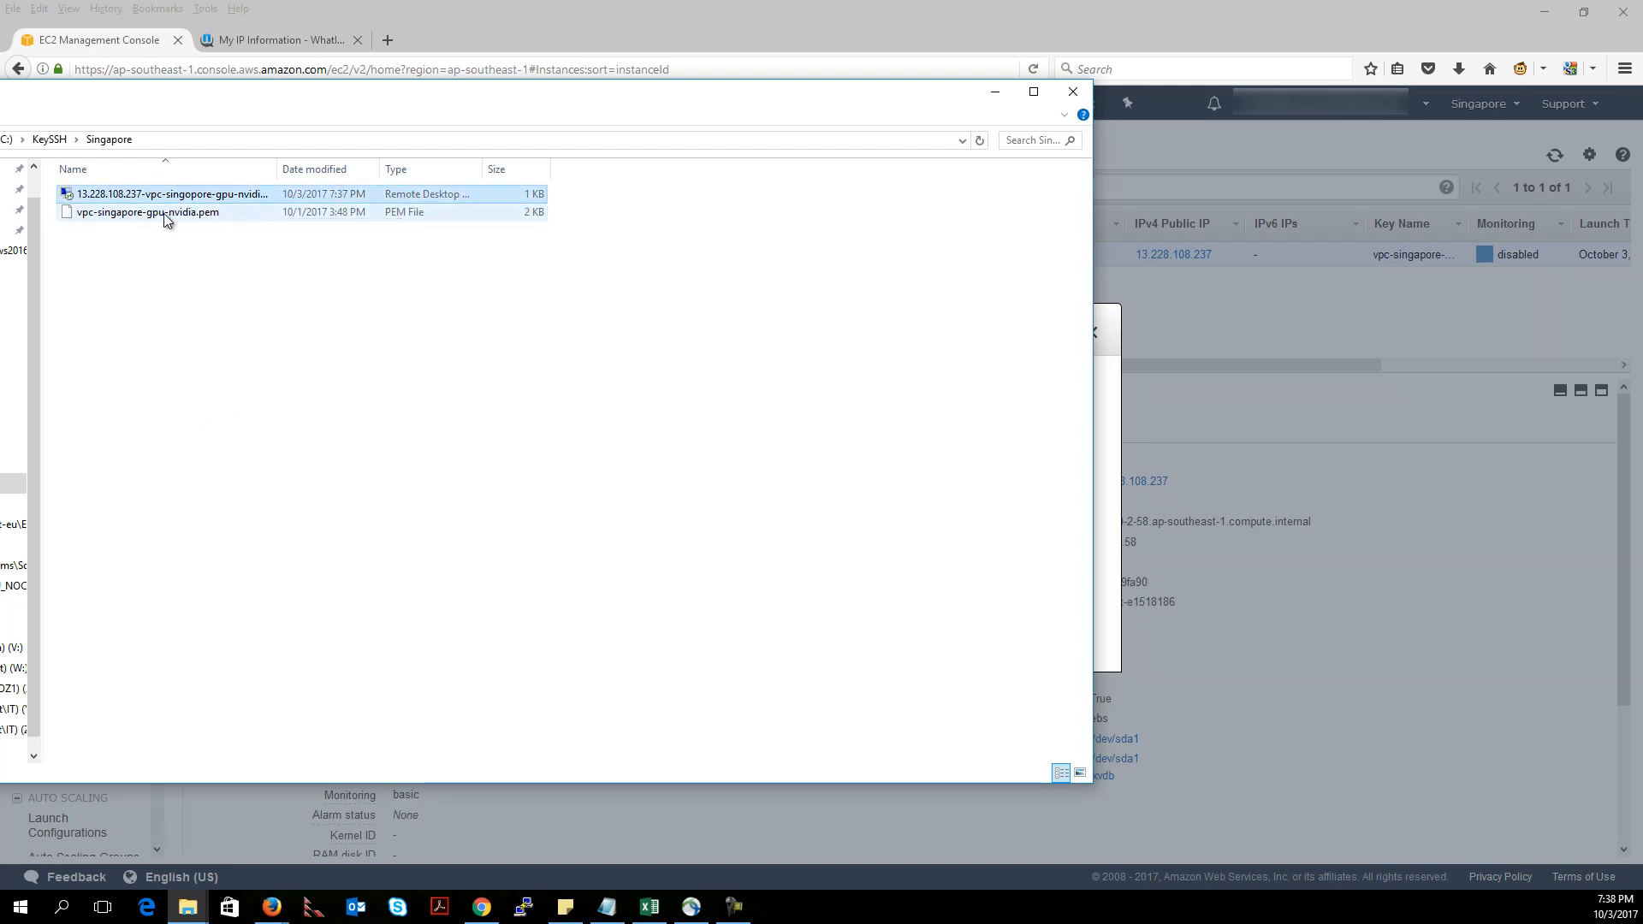
{"action": "left_click", "coordinate": [248, 195]}
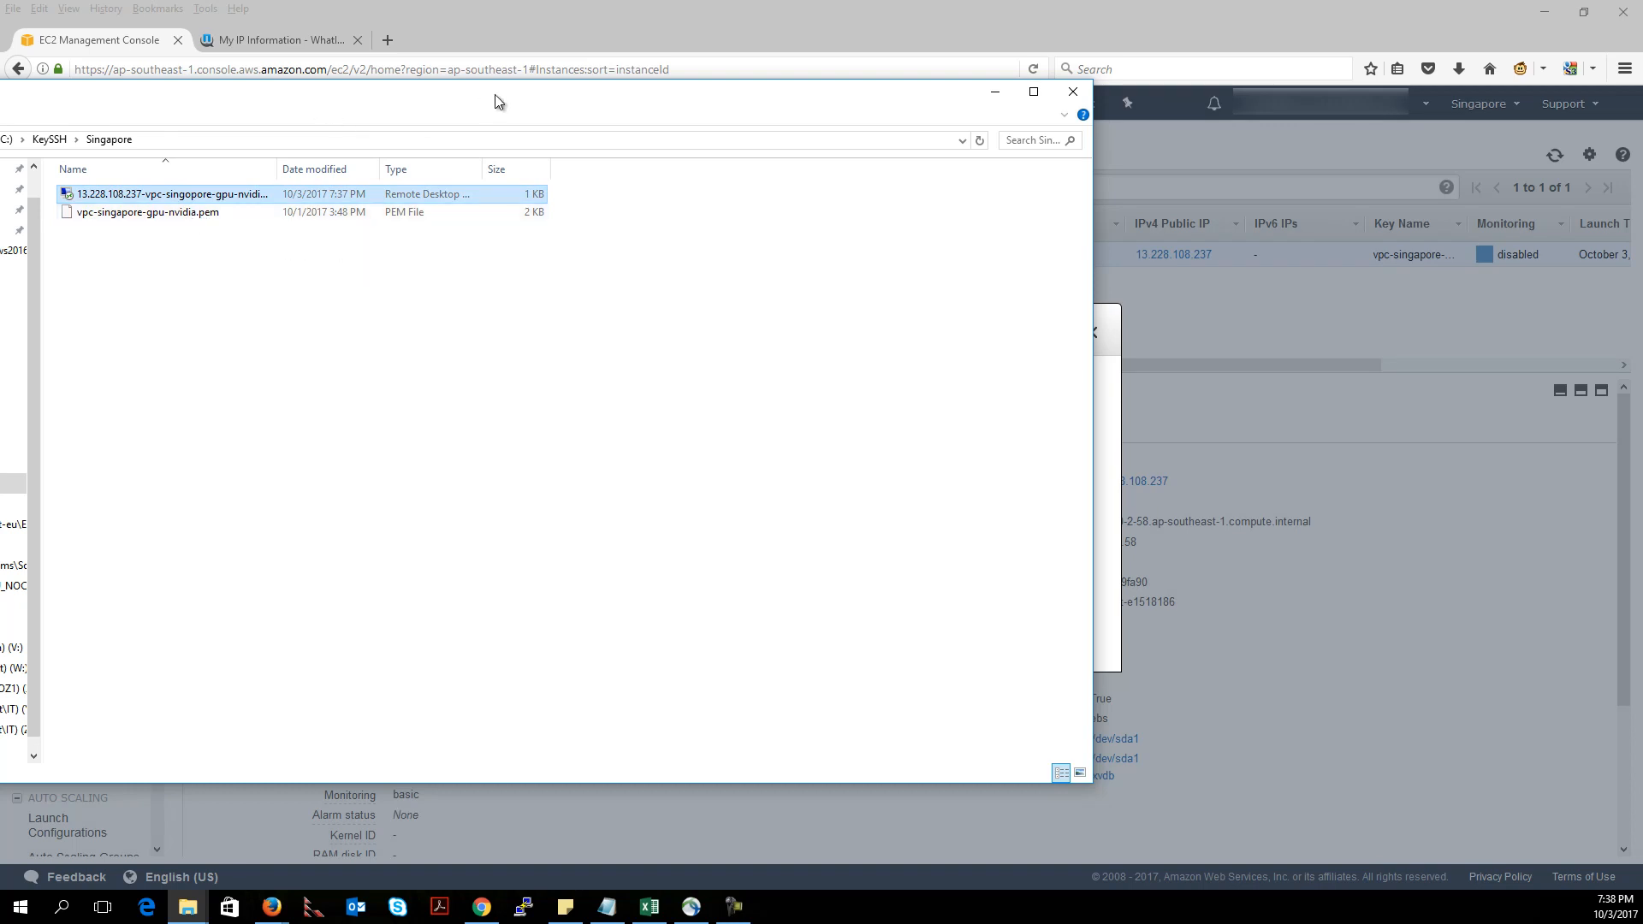
{"action": "left_click", "coordinate": [1014, 11]}
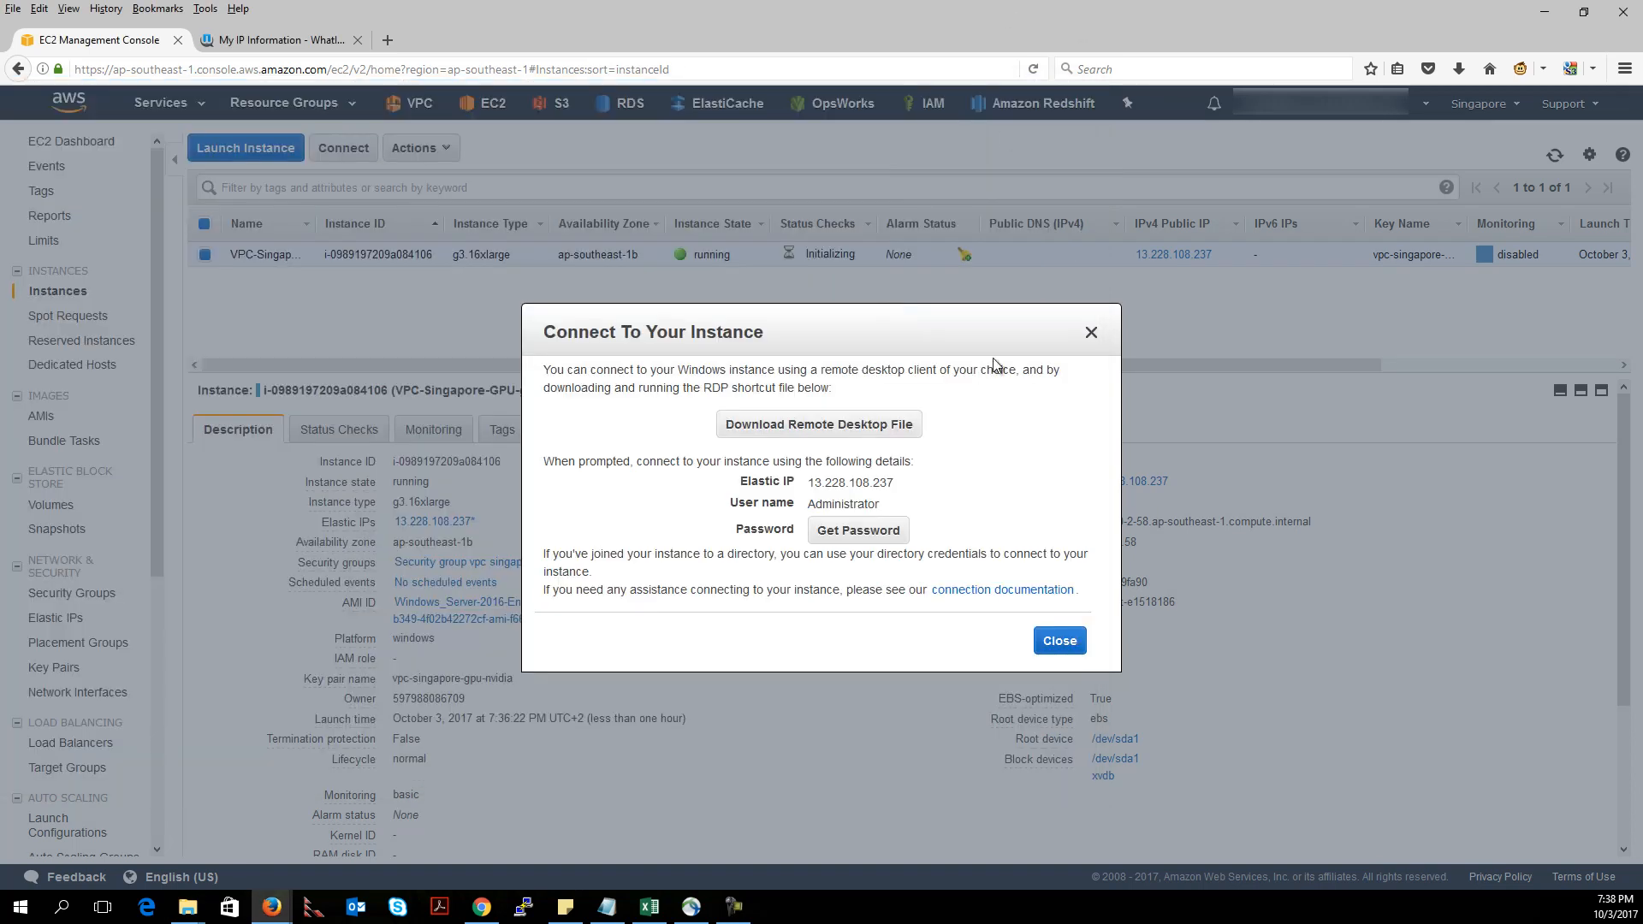
- Try to retrieve the instance's Windows password from its connection details and close the dialog
{"action": "left_click", "coordinate": [869, 539]}
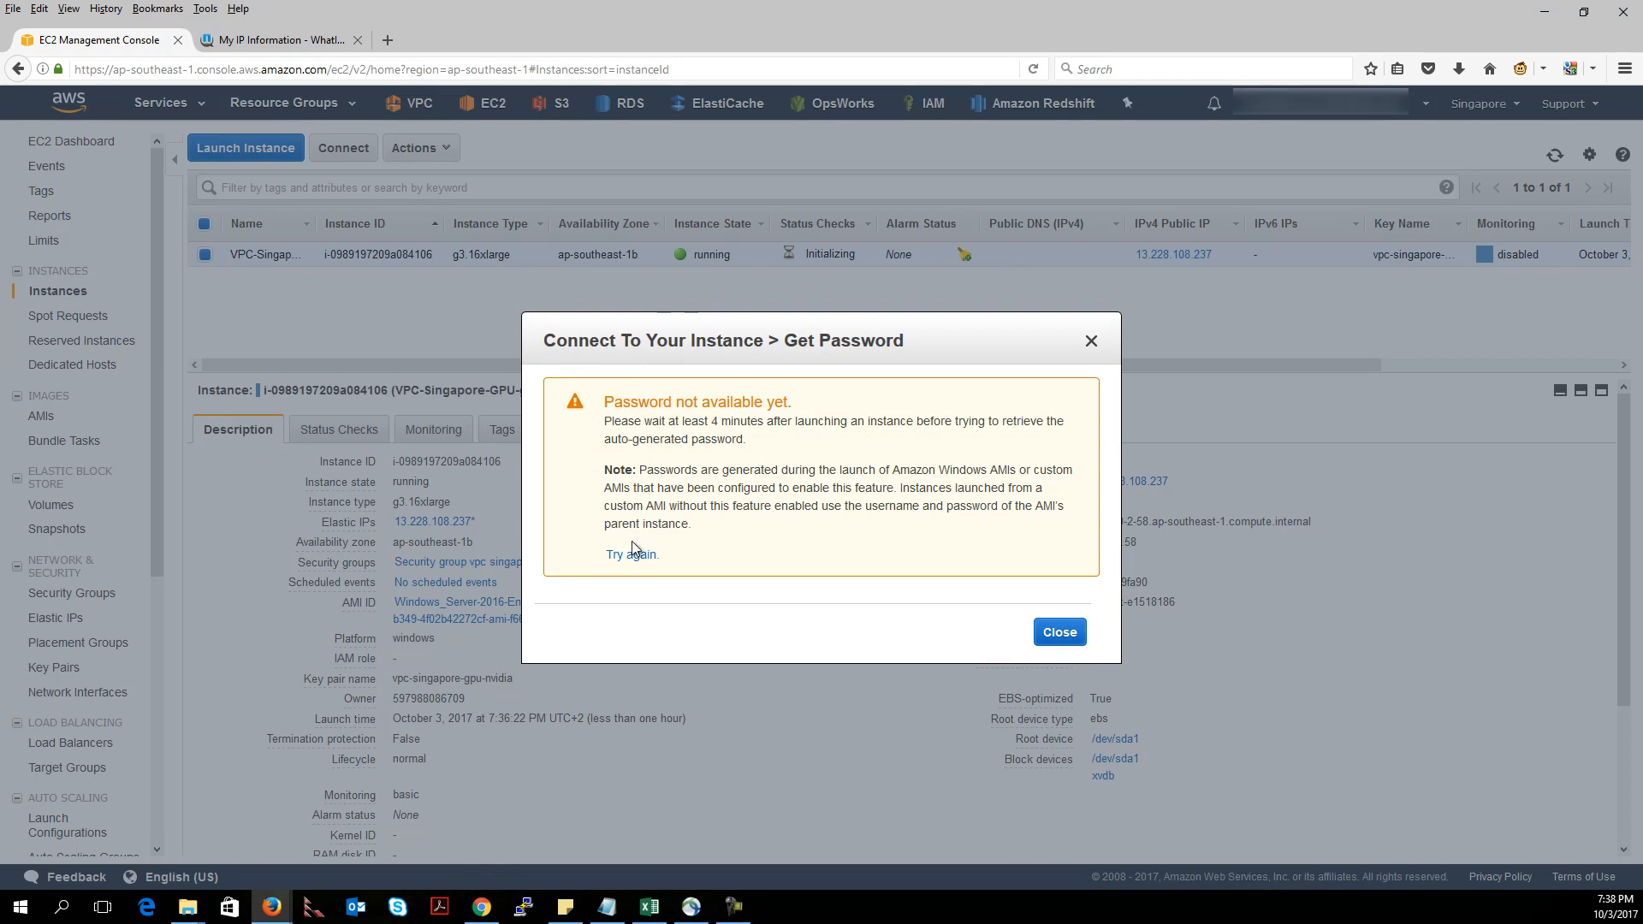
{"action": "left_click", "coordinate": [1046, 636]}
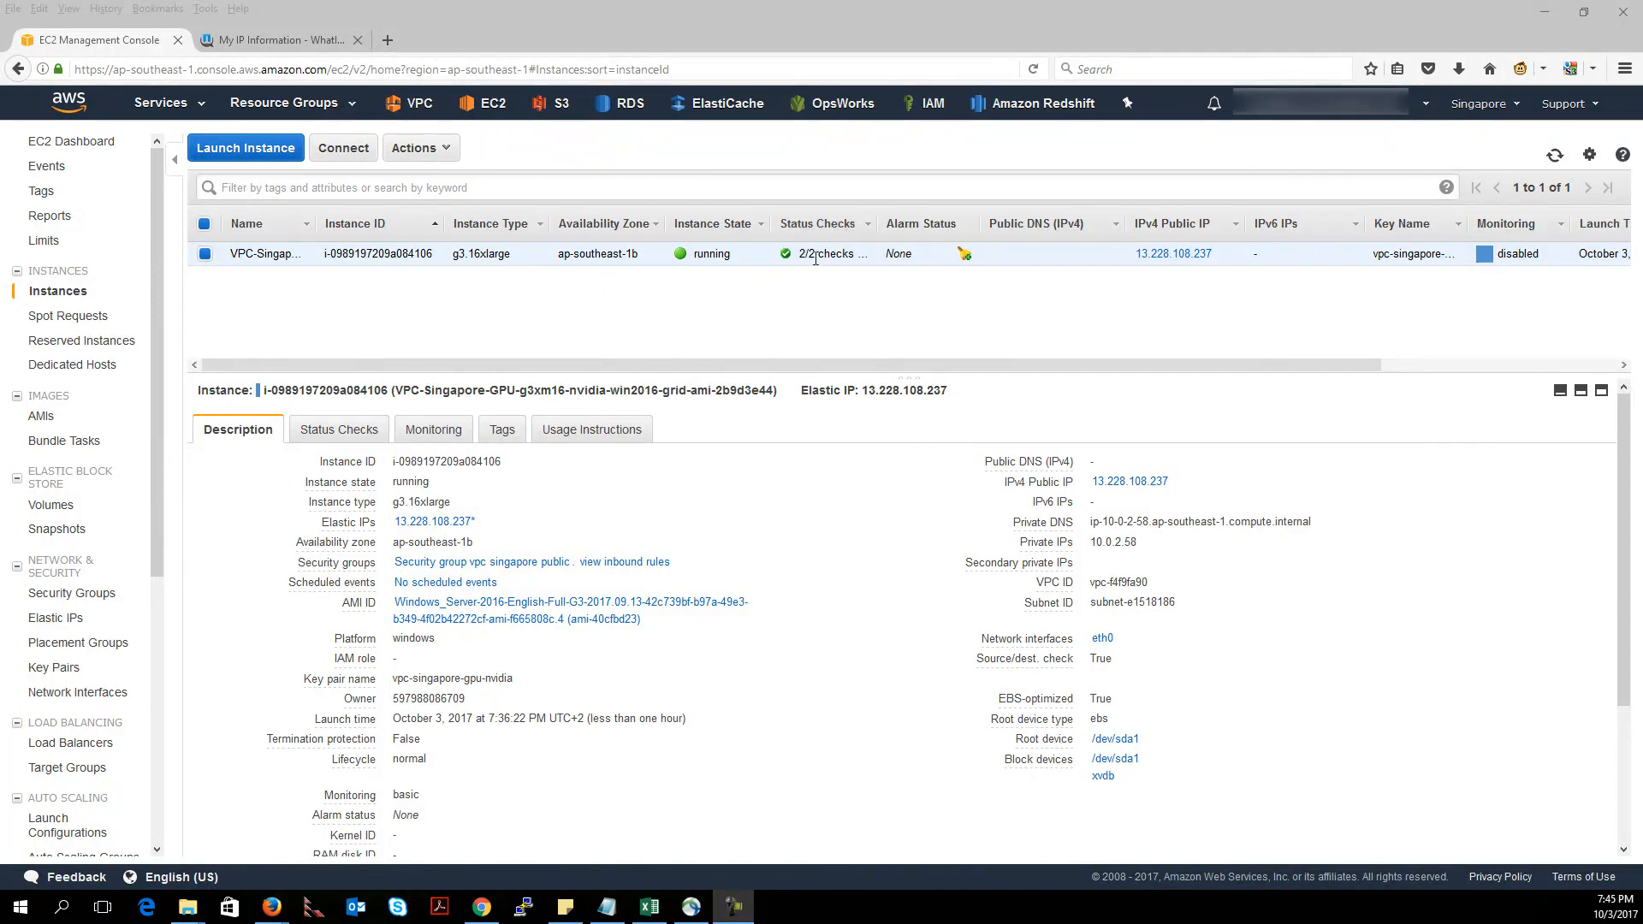
- Decrypt the g3.16xlarge instance's Windows password with the key pair file vpc-singapore-gpu-nvidia.pem from the Singapore folder
{"action": "left_click", "coordinate": [414, 262]}
{"action": "right_click", "coordinate": [415, 262]}
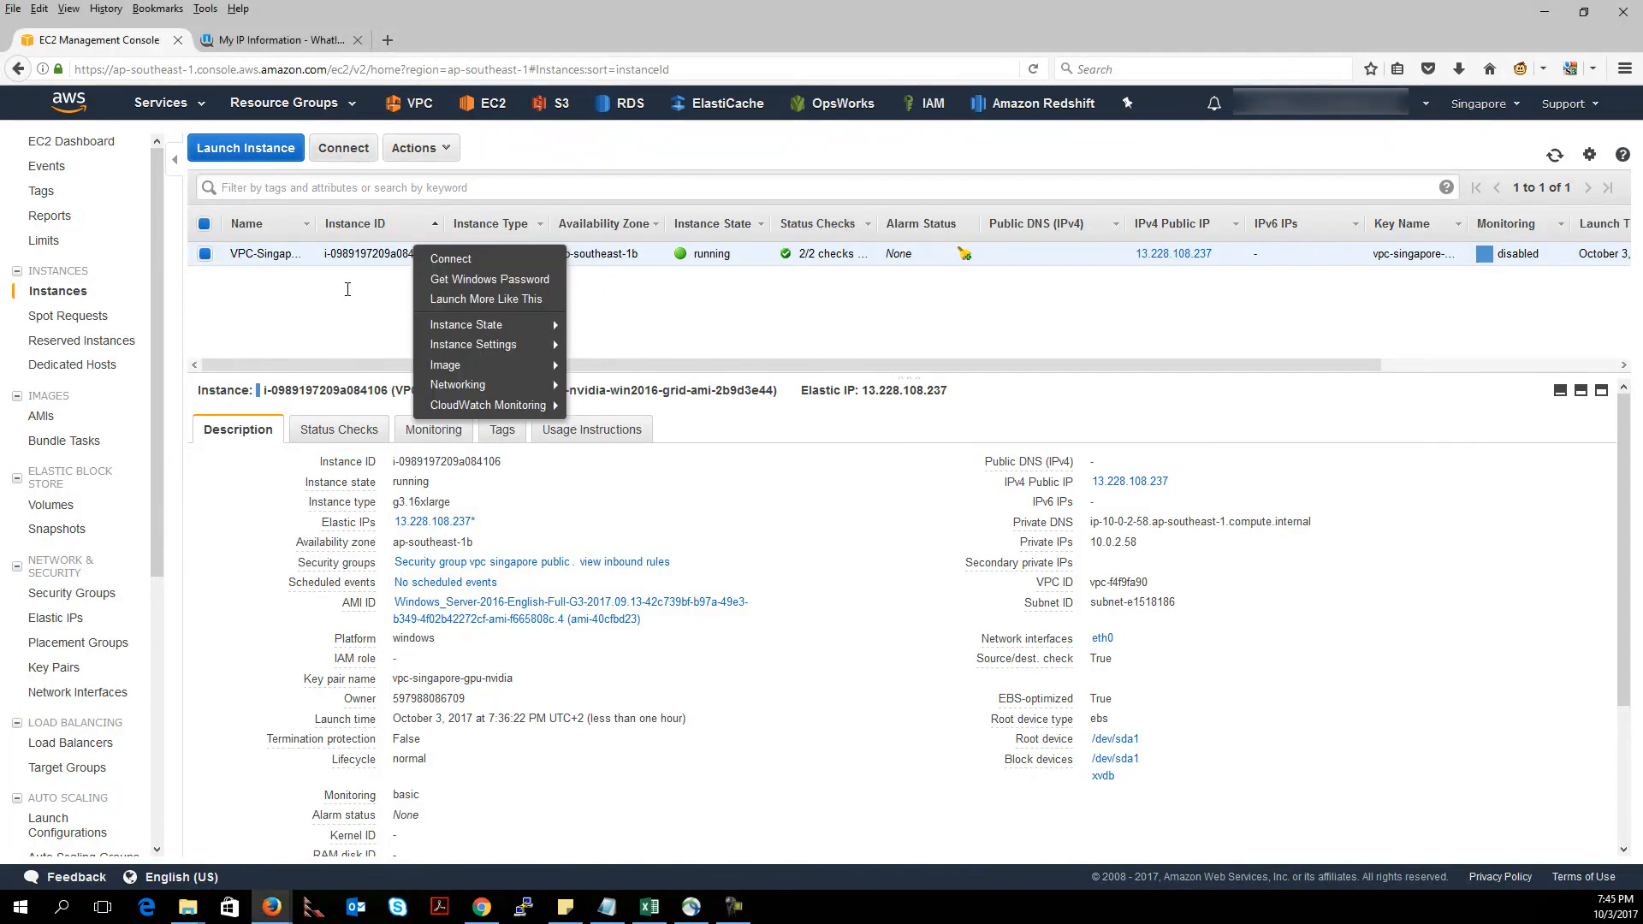
{"action": "left_click", "coordinate": [366, 146]}
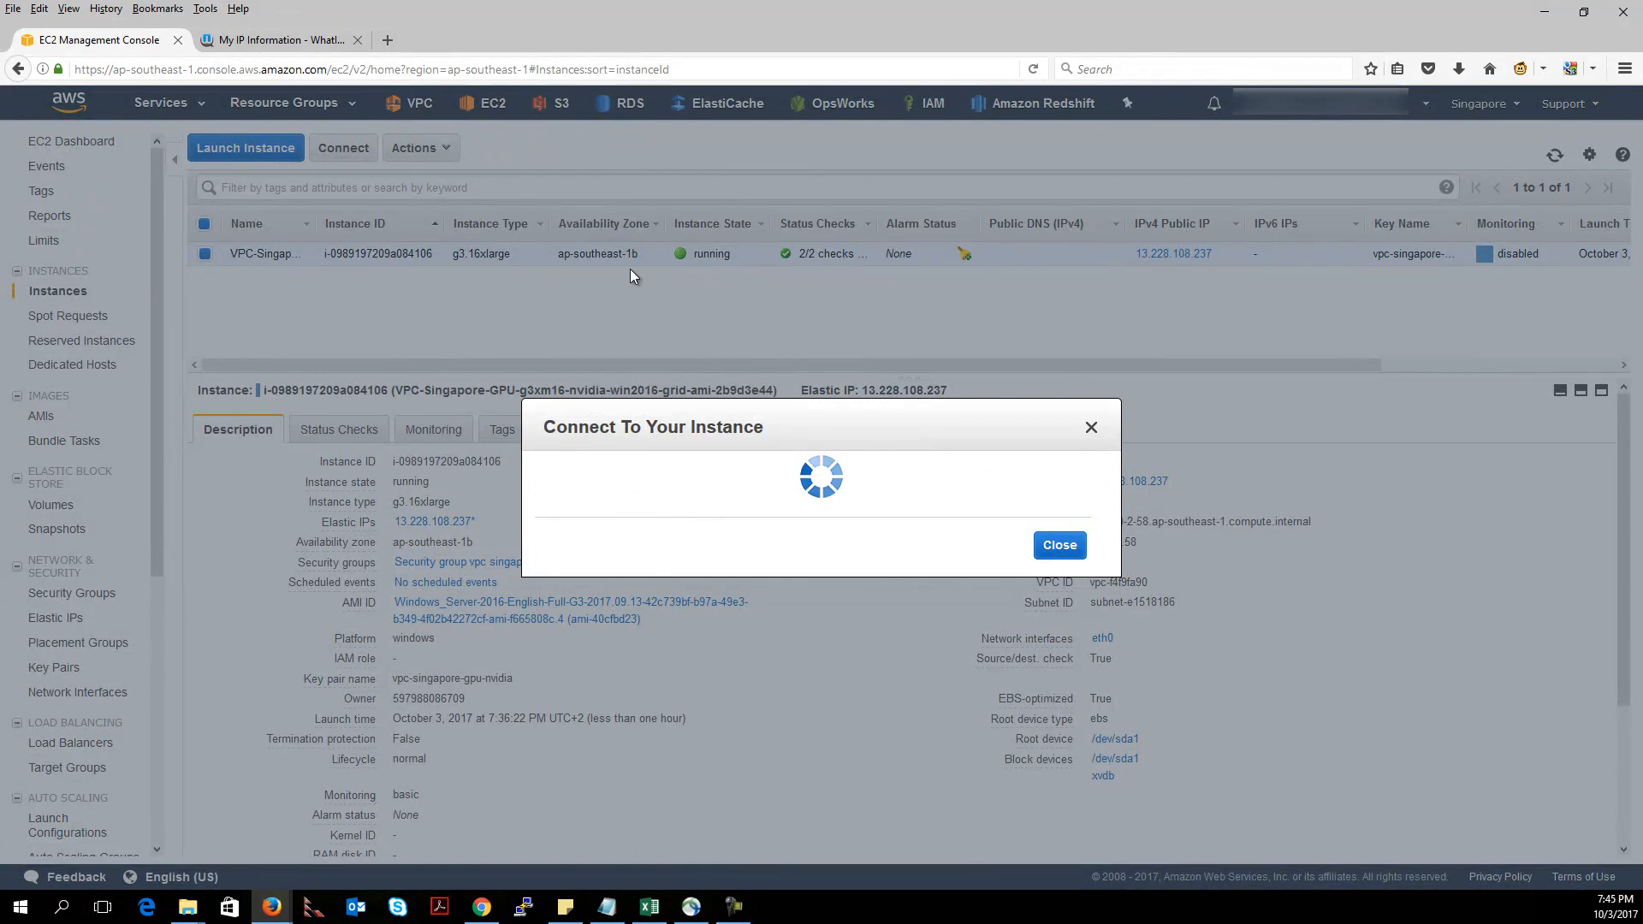
{"action": "left_click", "coordinate": [838, 535]}
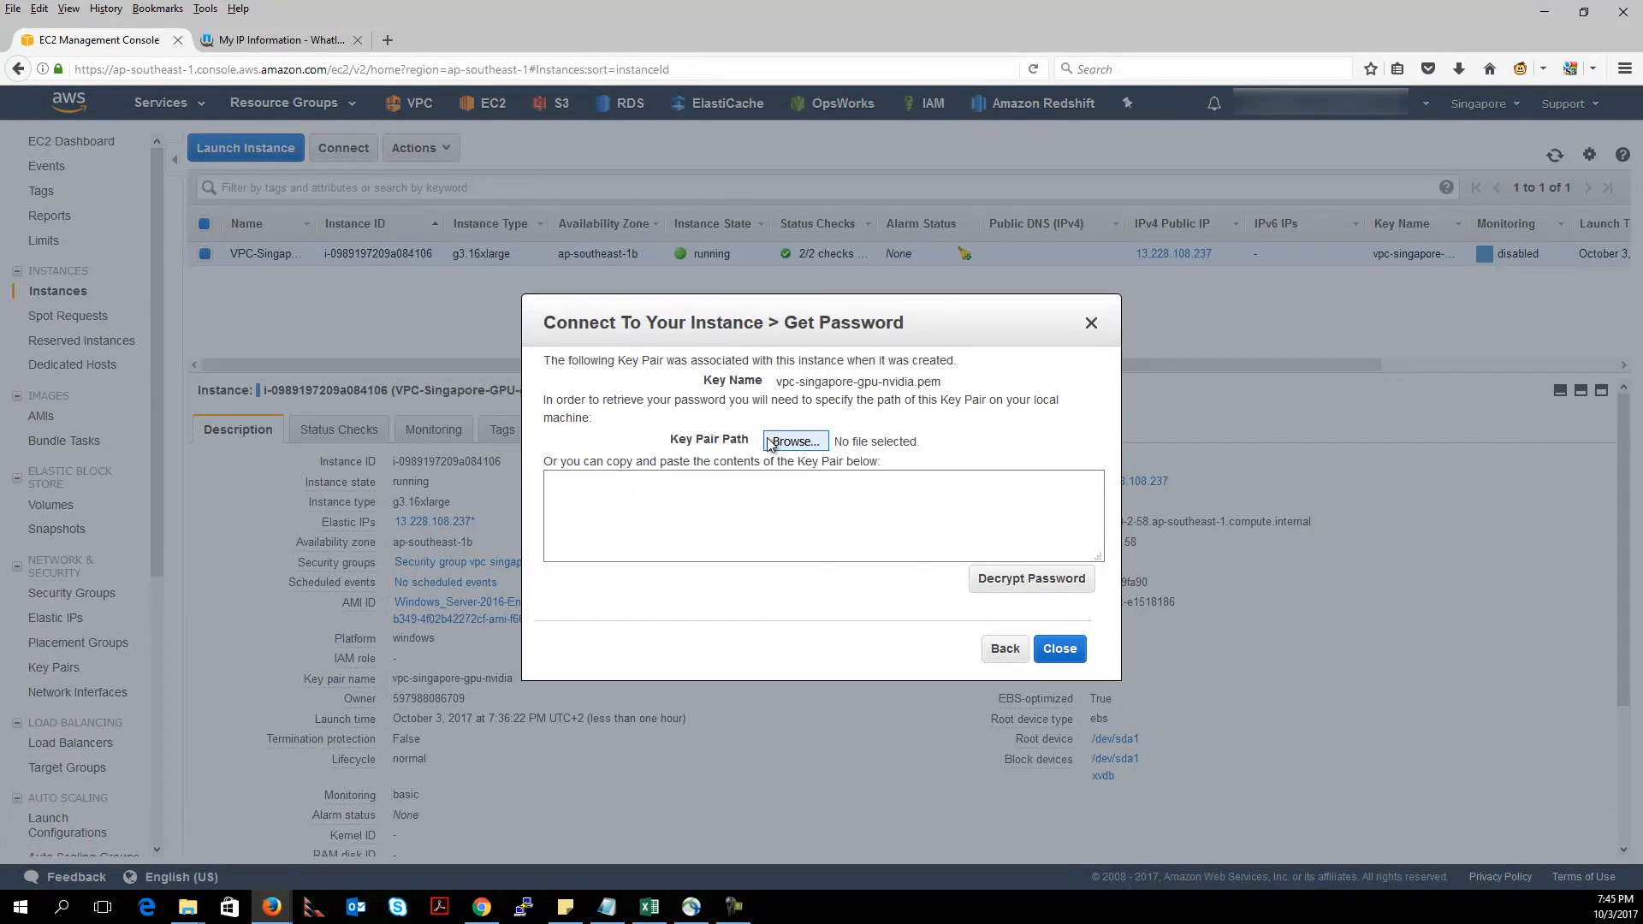
{"action": "left_click", "coordinate": [795, 442]}
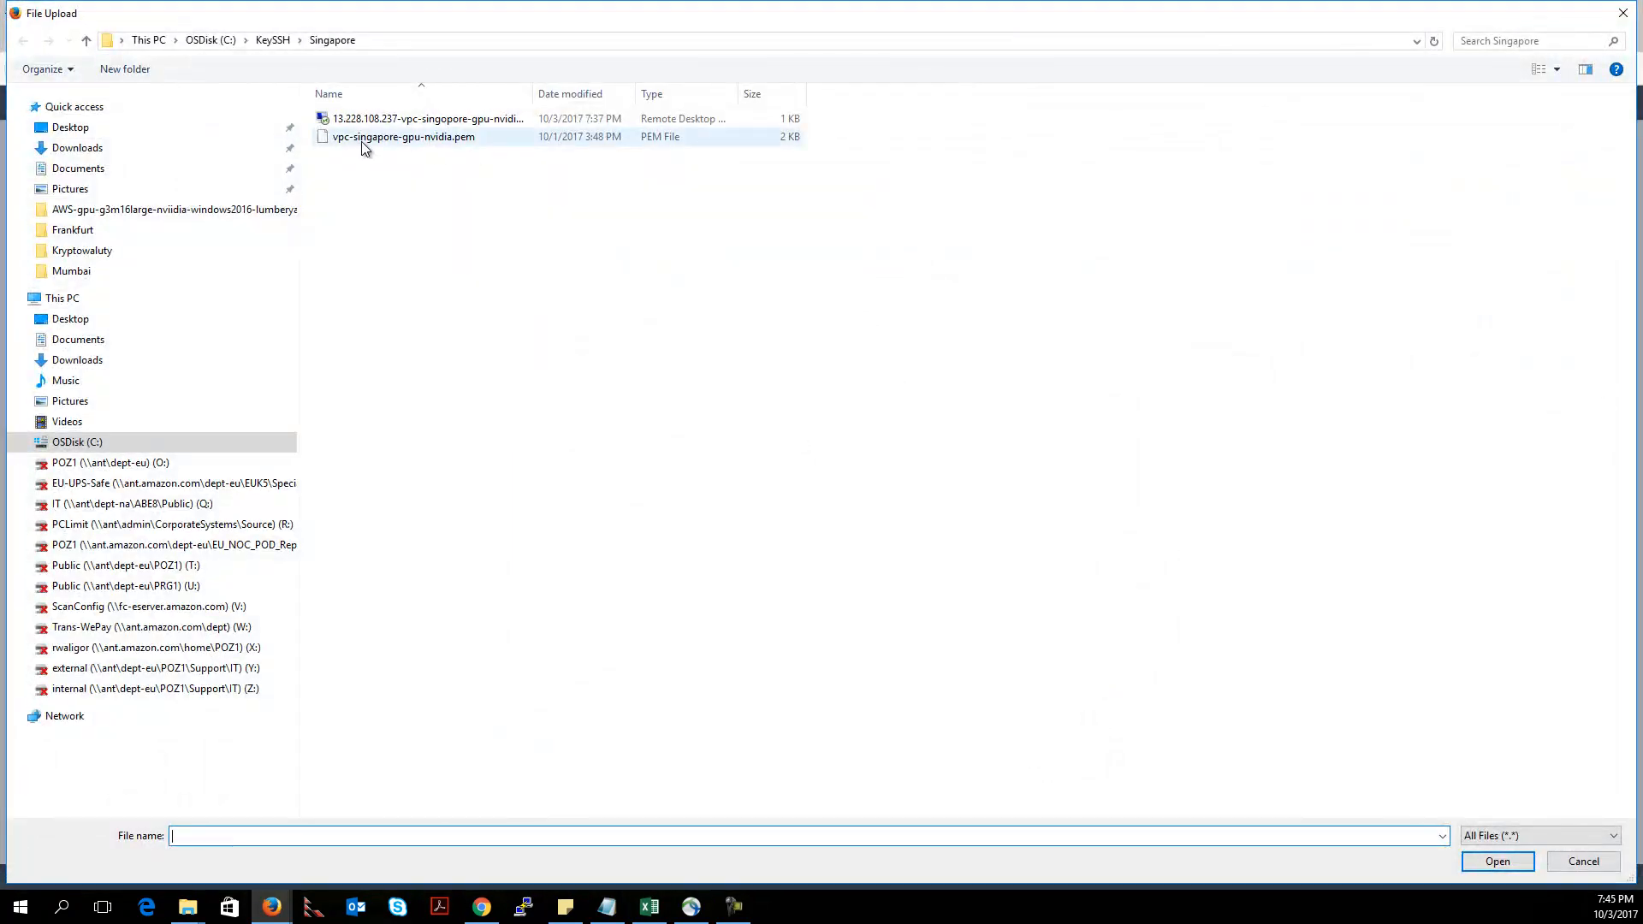
{"action": "double_click", "coordinate": [460, 138]}
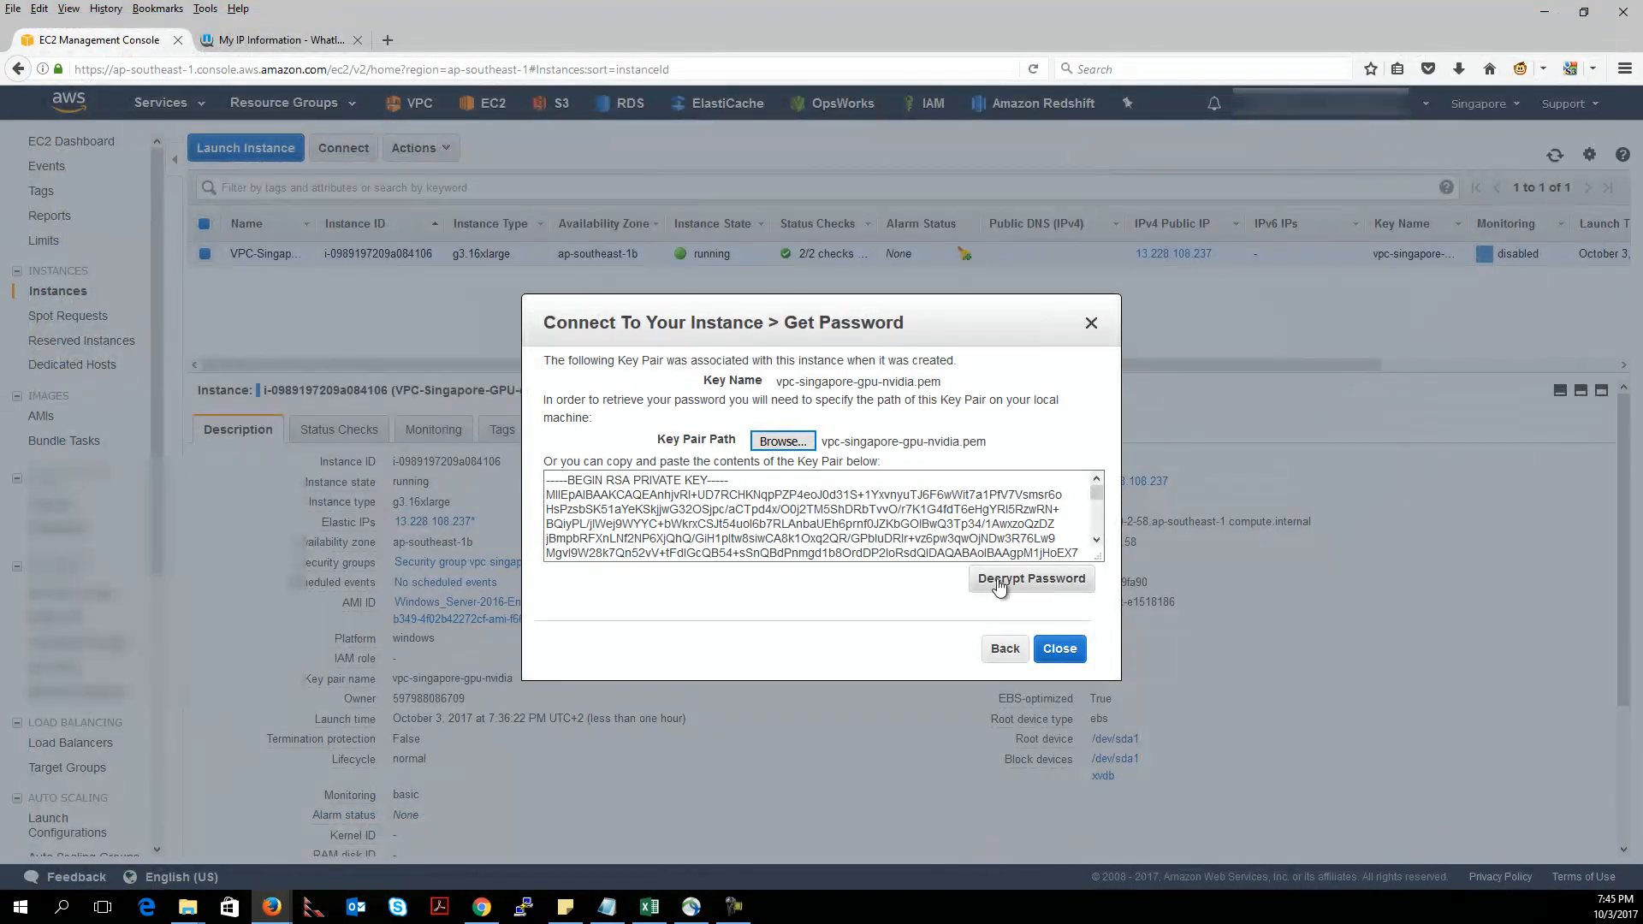
{"action": "left_click_drag", "start_coordinate": [849, 301], "coordinate": [766, 283]}
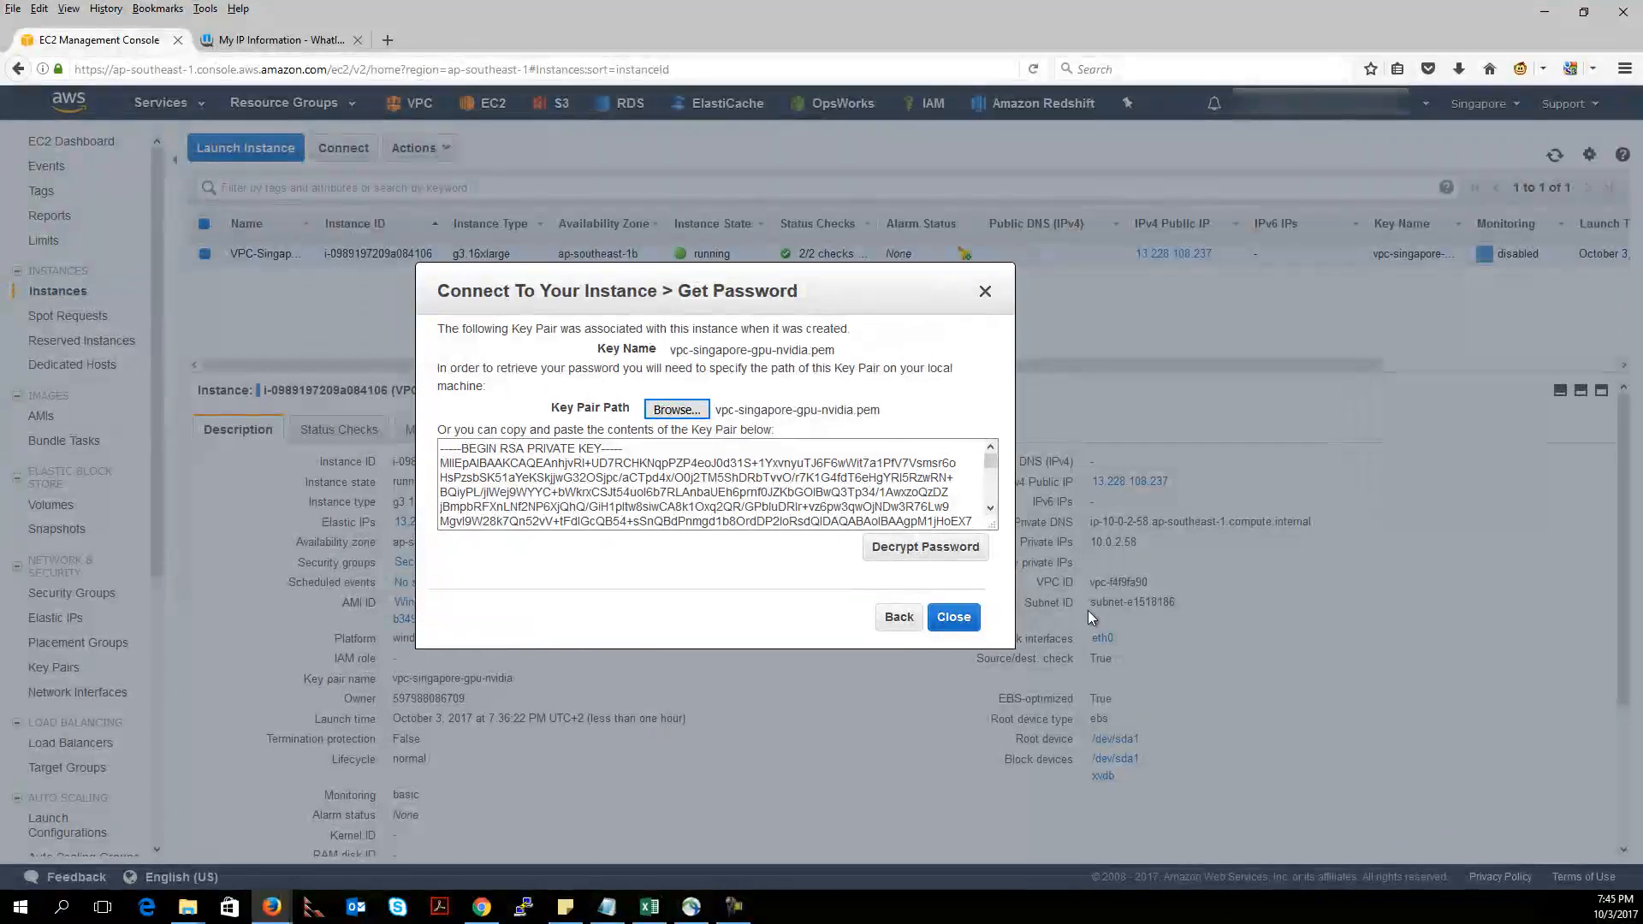
{"action": "left_click", "coordinate": [948, 552]}
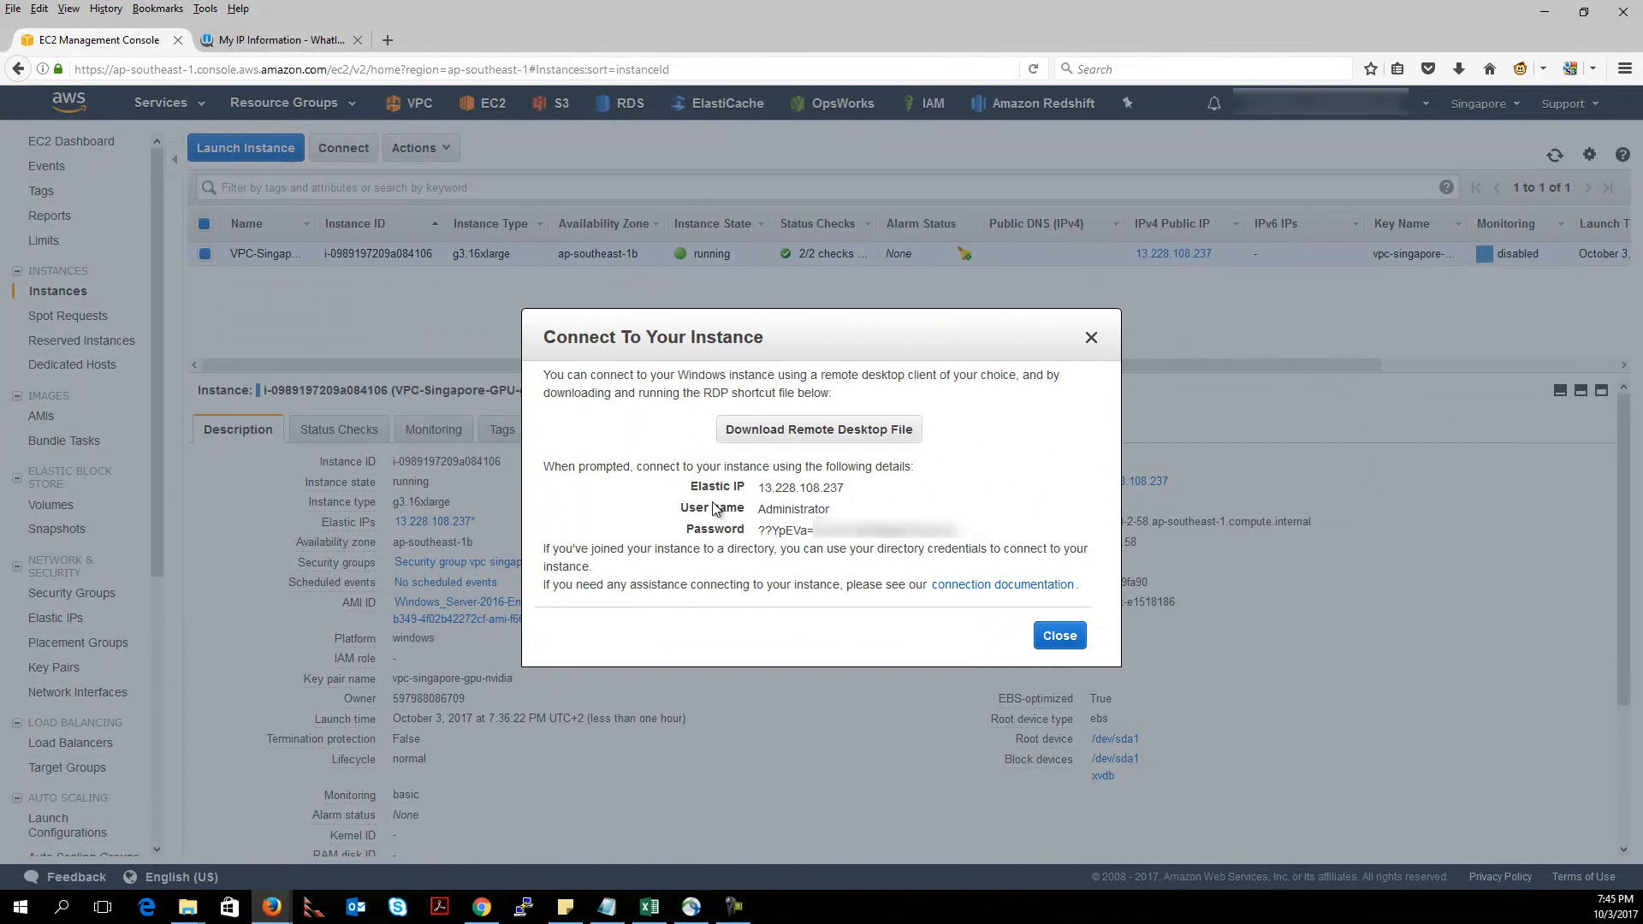
- Copy the instance's Elastic IP, user name and password from the connection details and close the dialog
{"action": "left_click_drag", "start_coordinate": [693, 483], "coordinate": [963, 532]}
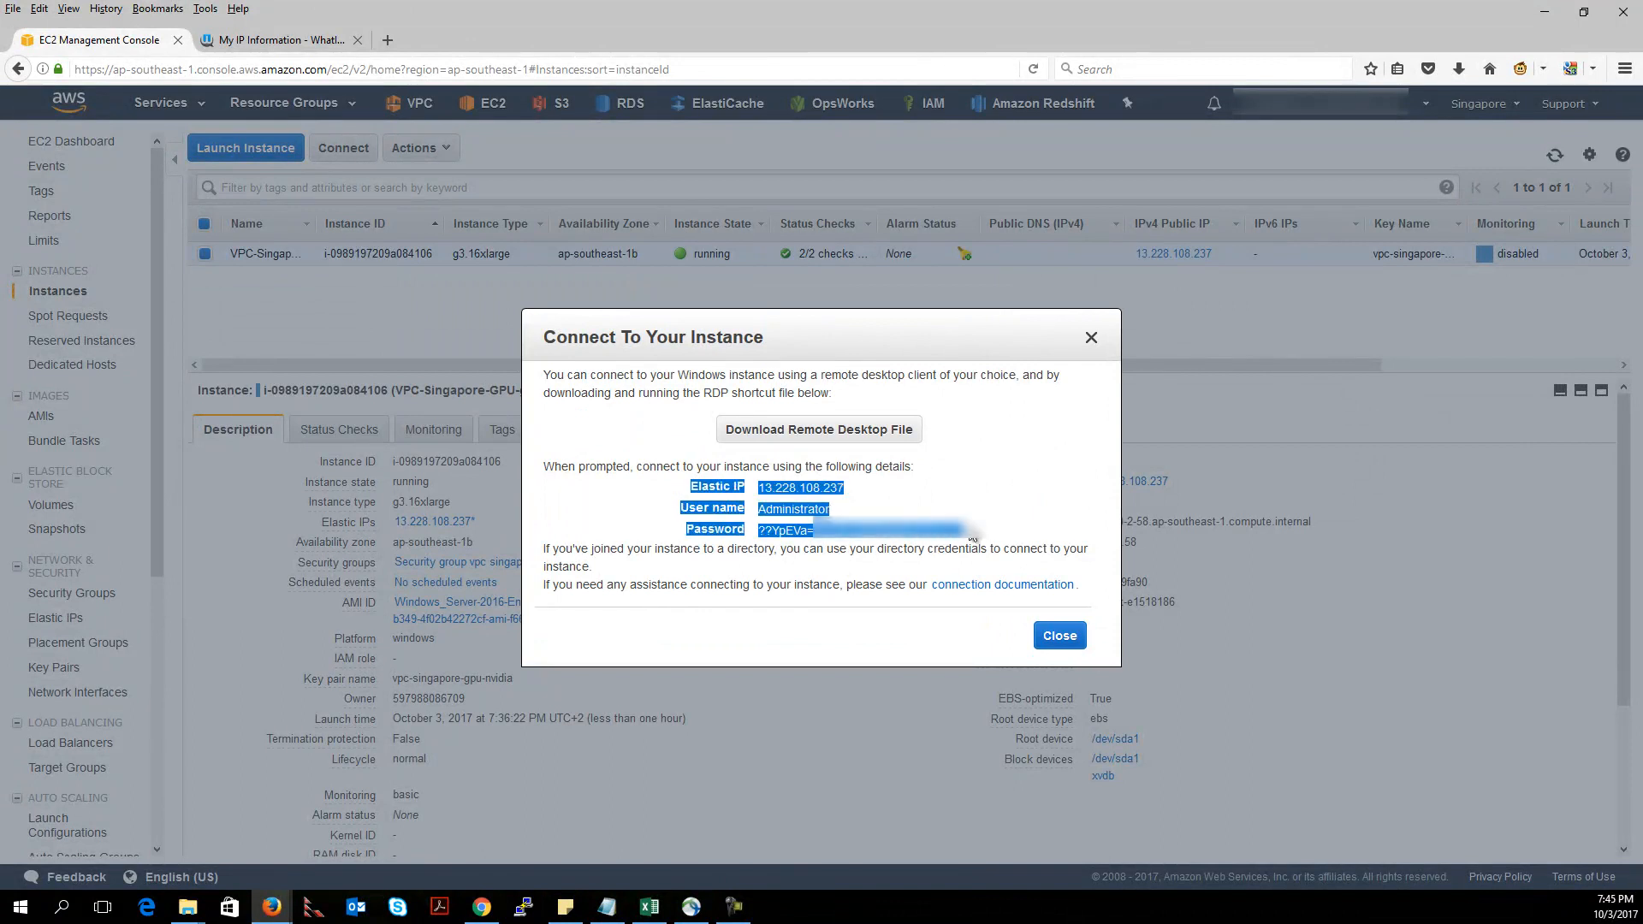
{"action": "right_click", "coordinate": [917, 539]}
{"action": "left_click", "coordinate": [941, 547]}
{"action": "key", "text": "alt+Tab"}
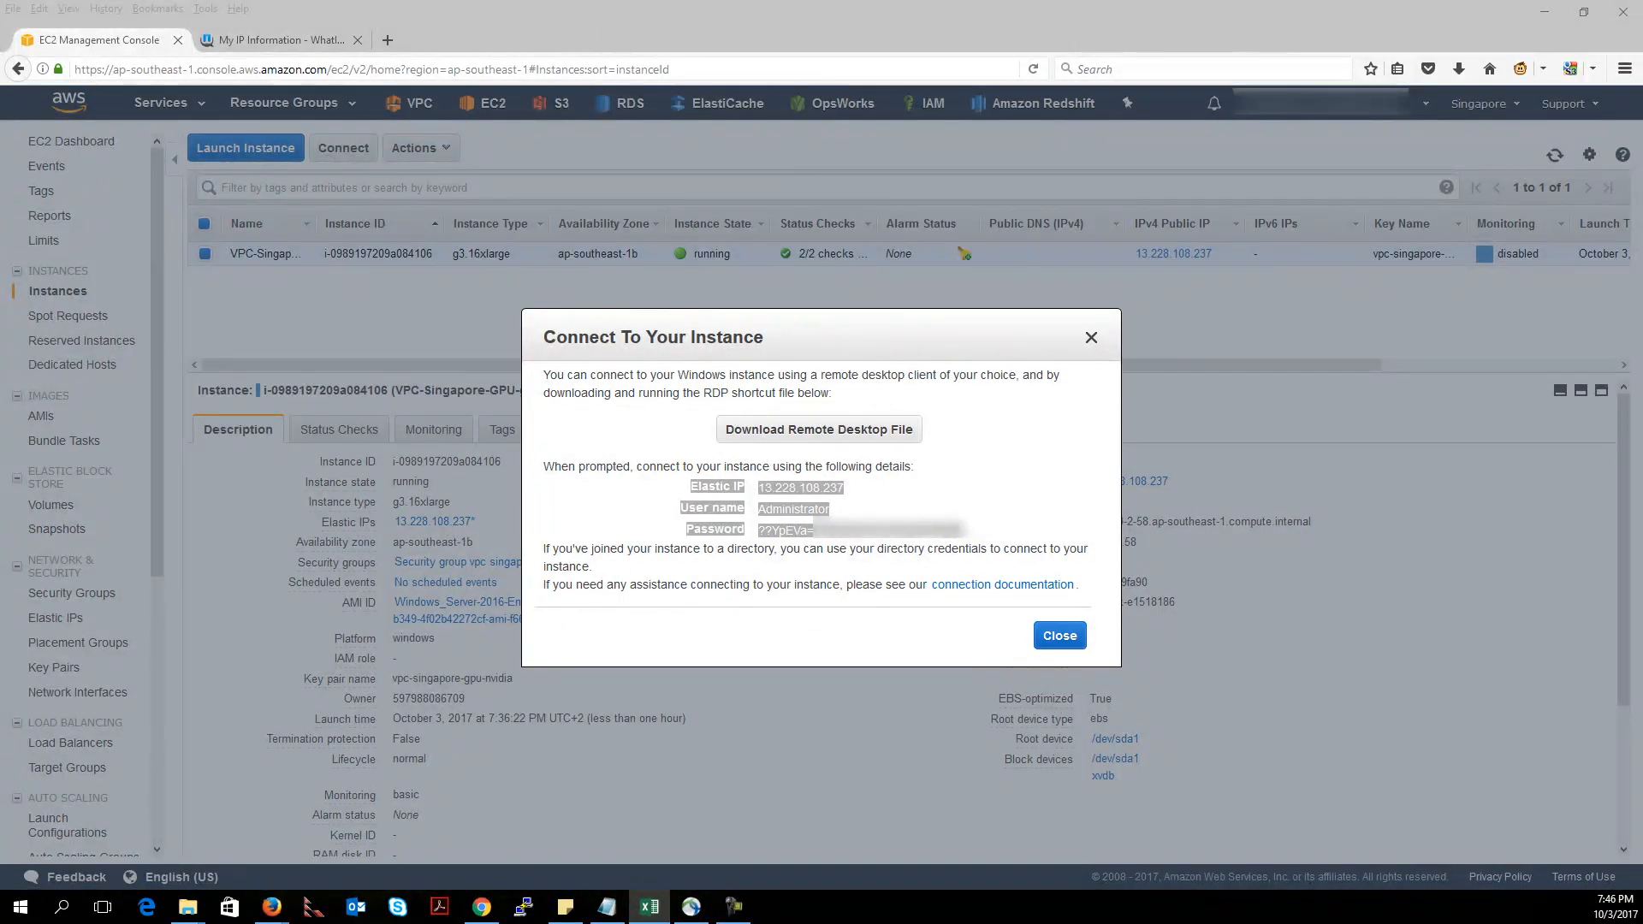
{"action": "left_click", "coordinate": [1077, 636]}
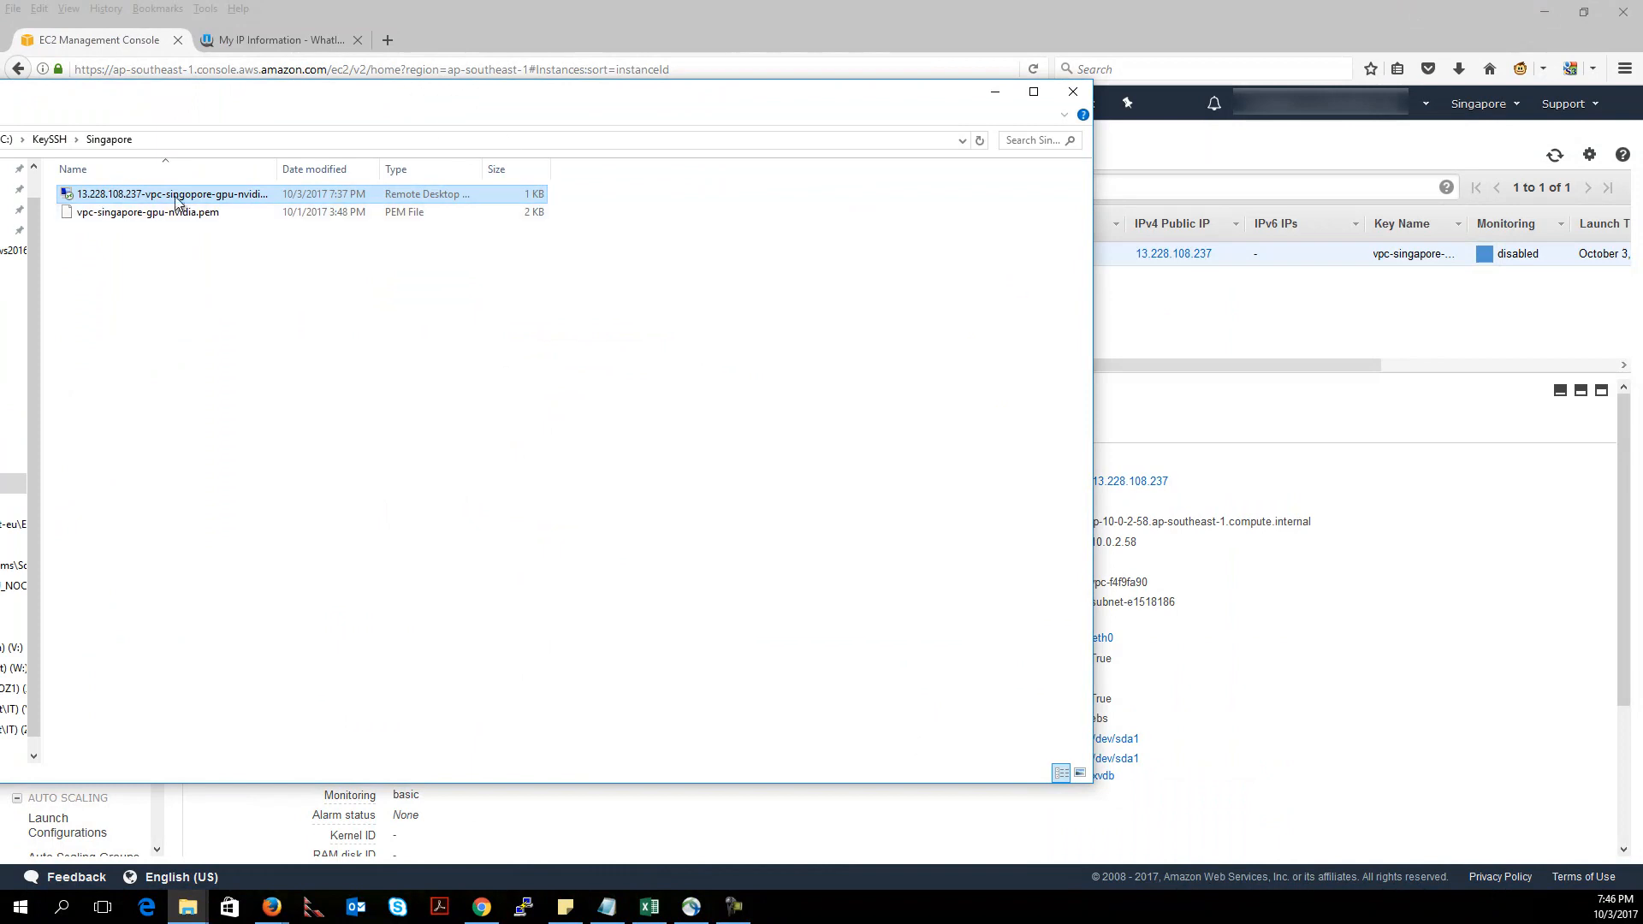
- Connect to 13.228.108.237 with the saved RDP file and the Administrator account password, and allow the remote PC to be discoverable on the network
{"action": "double_click", "coordinate": [180, 196]}
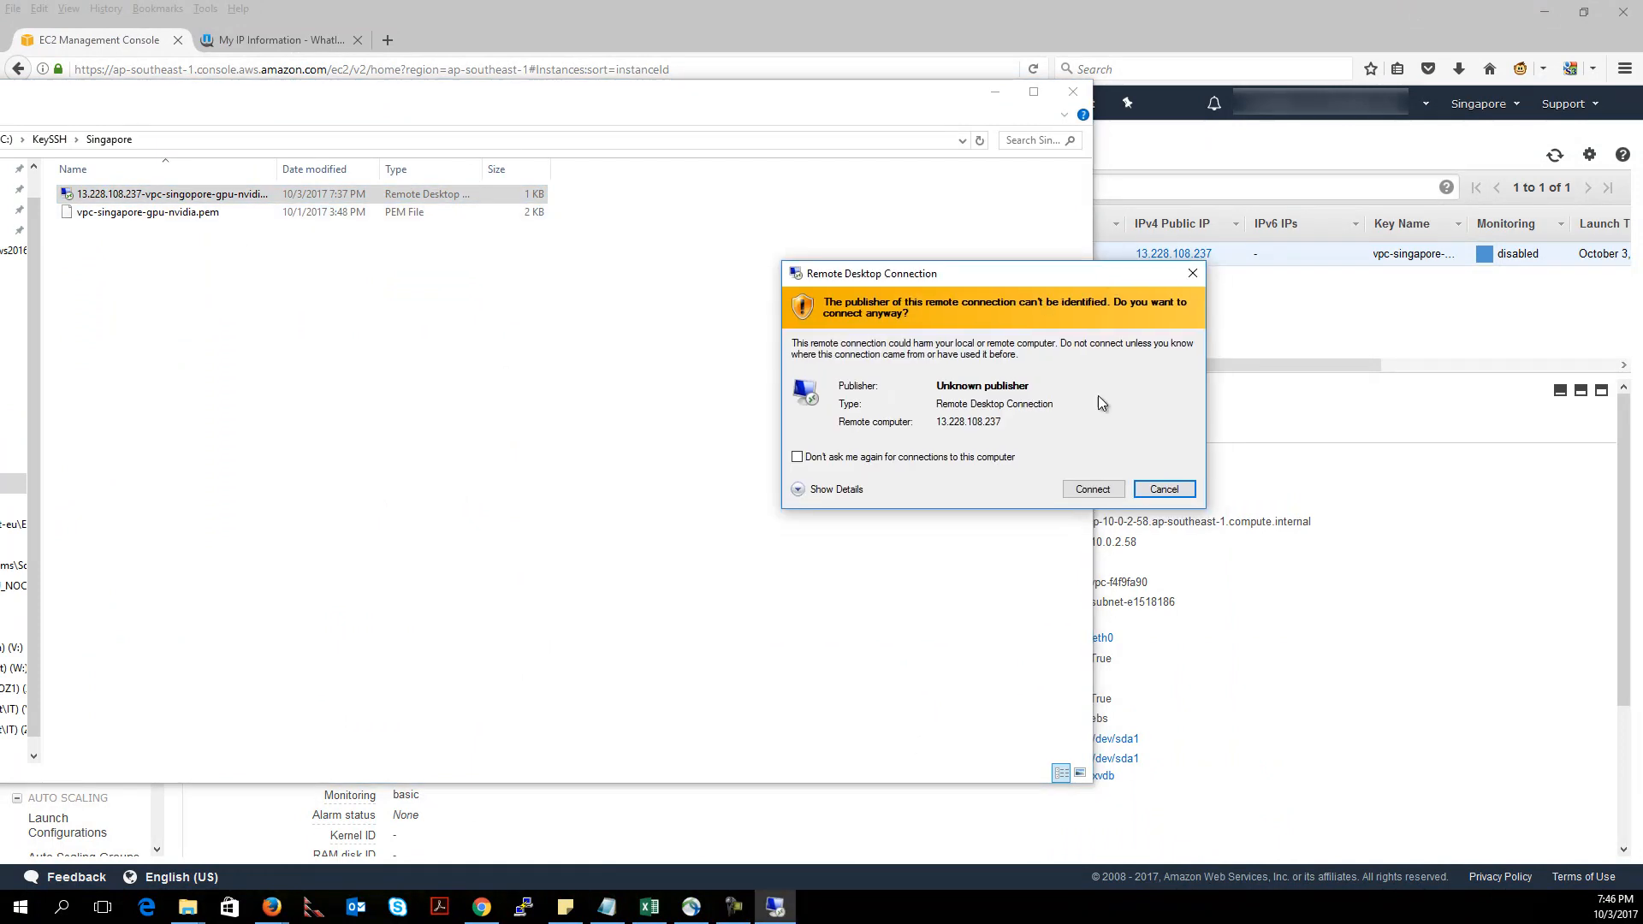
{"action": "left_click", "coordinate": [1098, 490]}
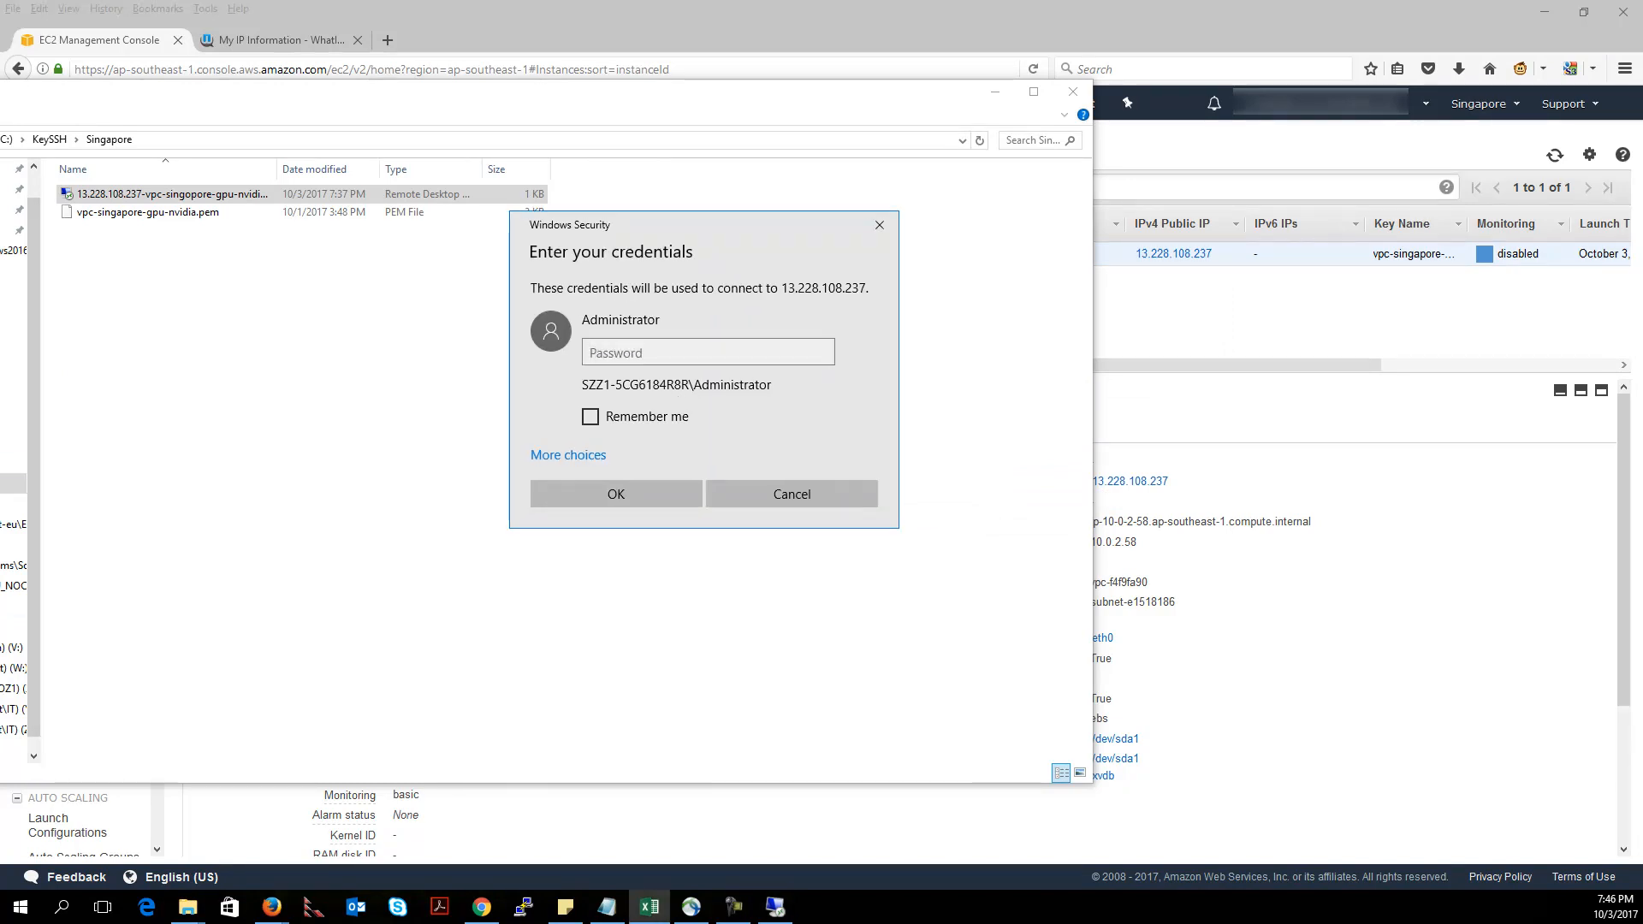
{"action": "left_click", "coordinate": [654, 350]}
{"action": "key", "text": "ctrl+v"}
{"action": "left_click", "coordinate": [676, 497]}
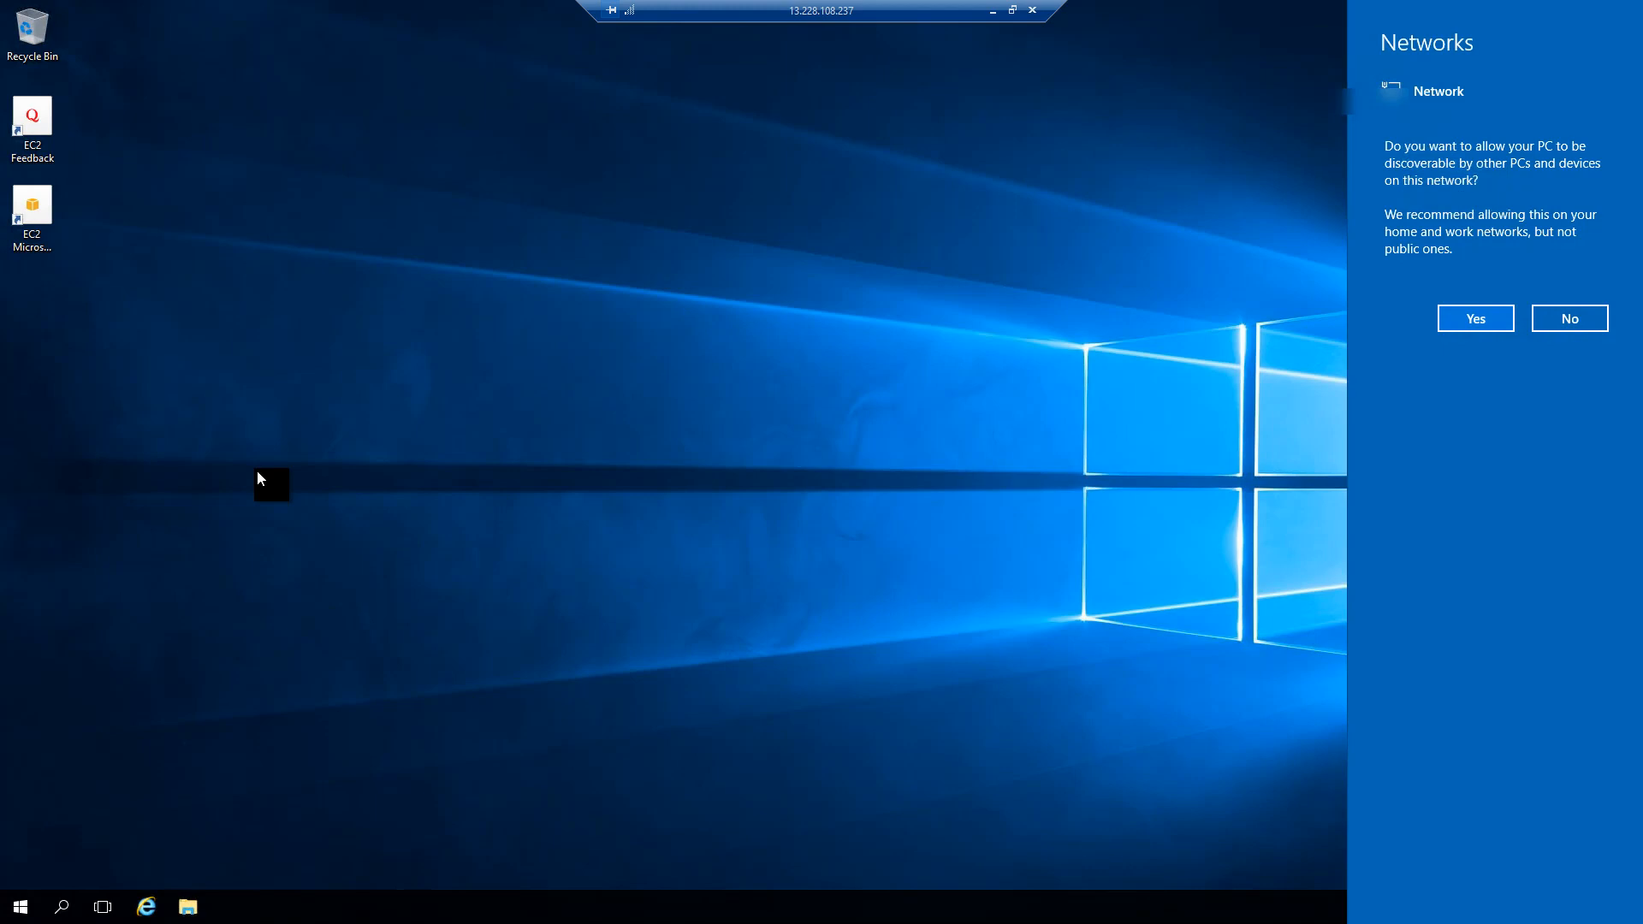
{"action": "left_click", "coordinate": [1459, 317]}
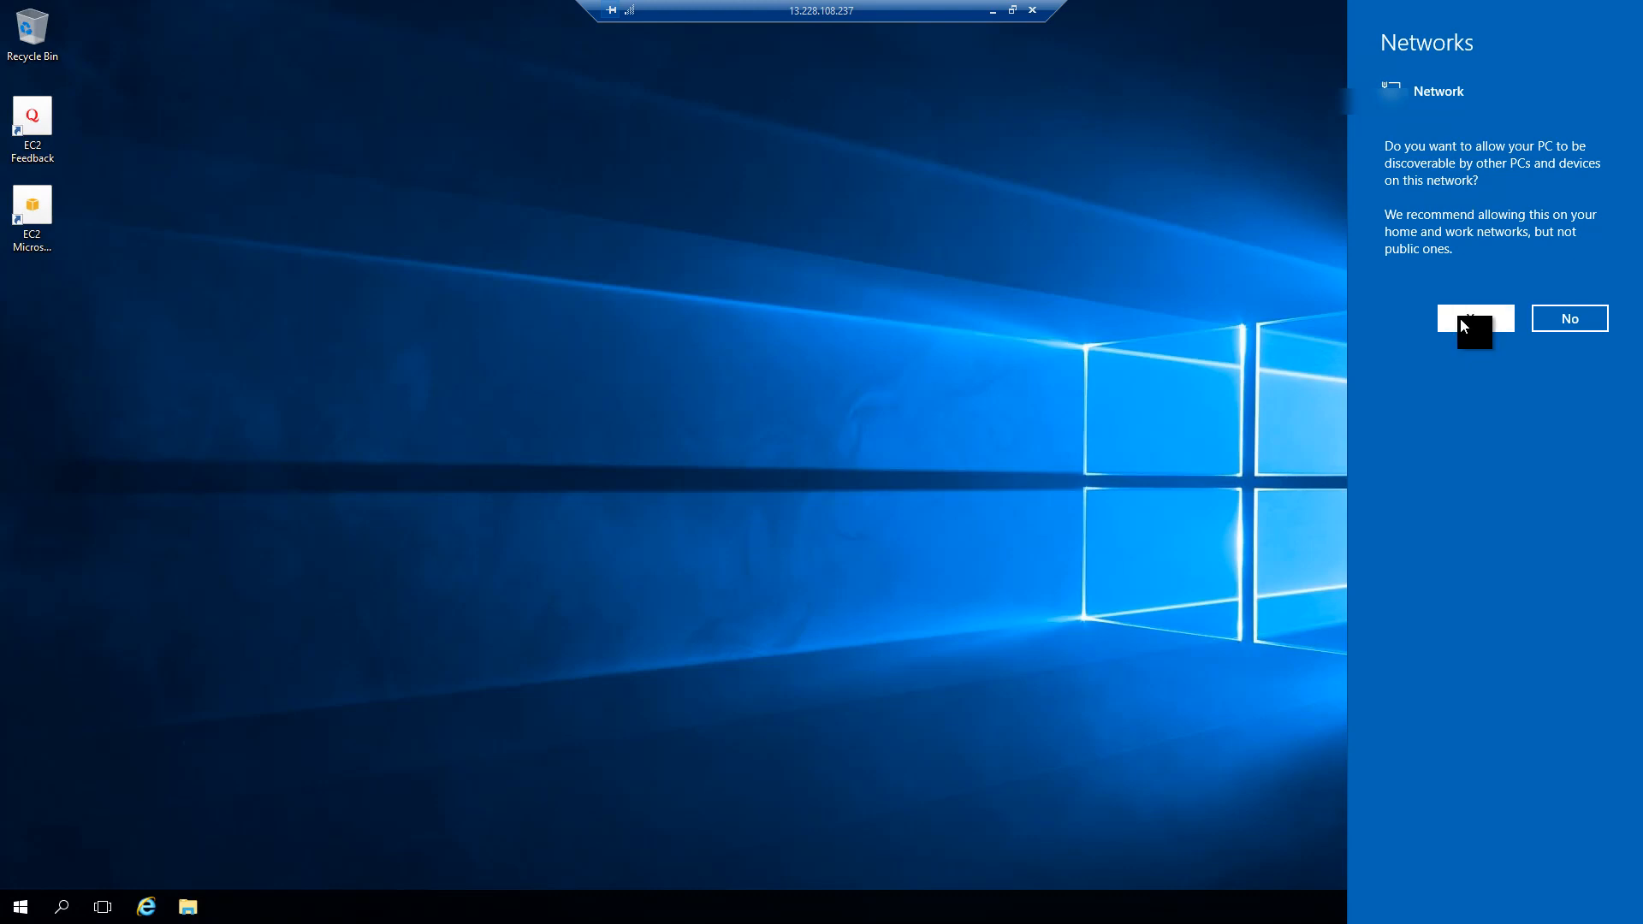